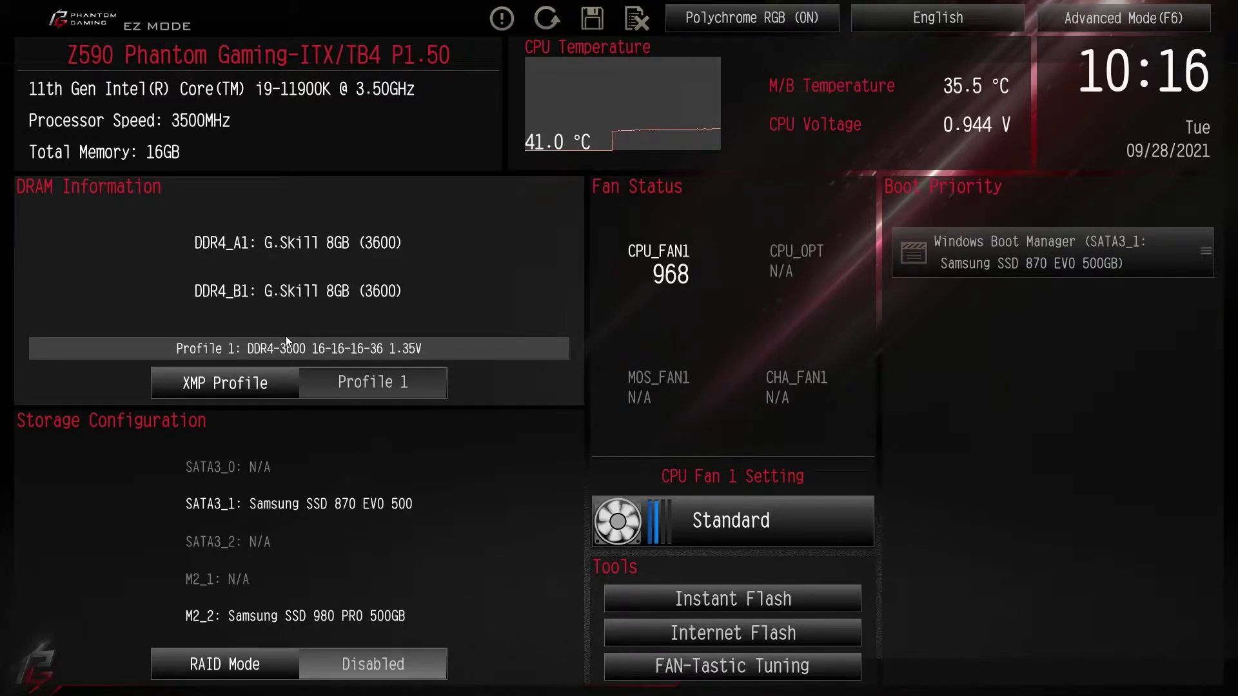
- Toggle the XMP profile between Auto and Profile 1, ending on Profile 1
{"action": "left_click", "coordinate": [254, 386]}
{"action": "left_click", "coordinate": [254, 385]}
{"action": "left_click", "coordinate": [254, 385]}
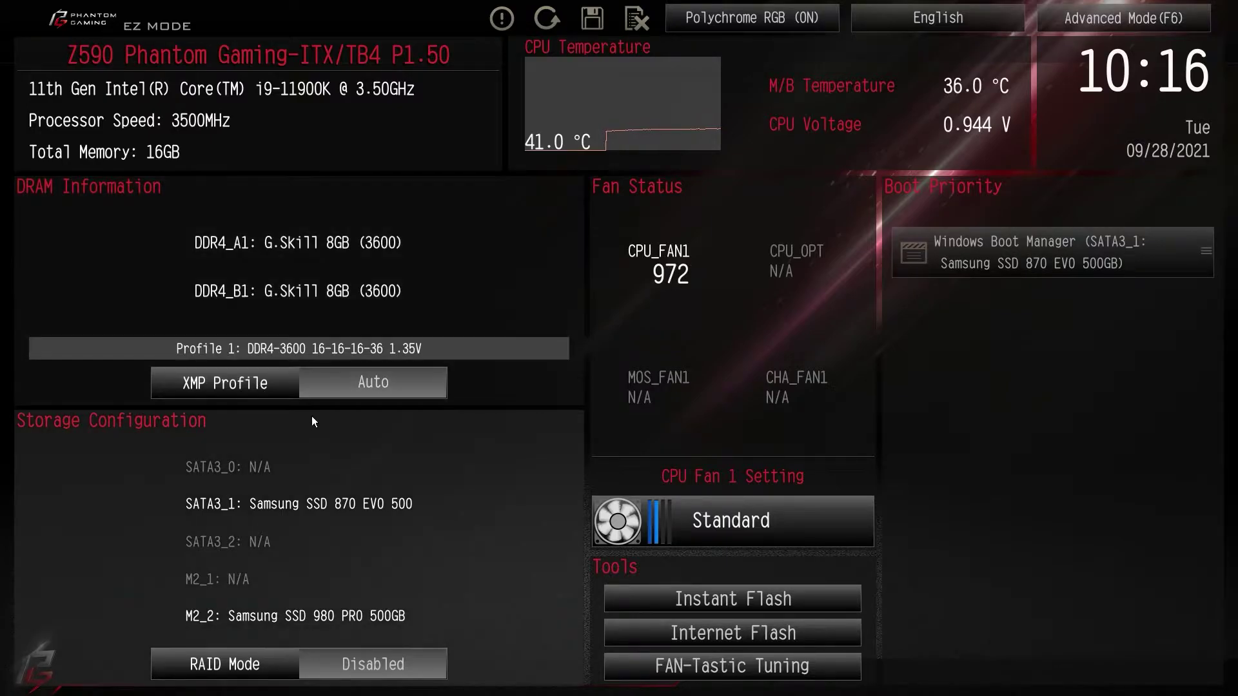
{"action": "left_click", "coordinate": [275, 386]}
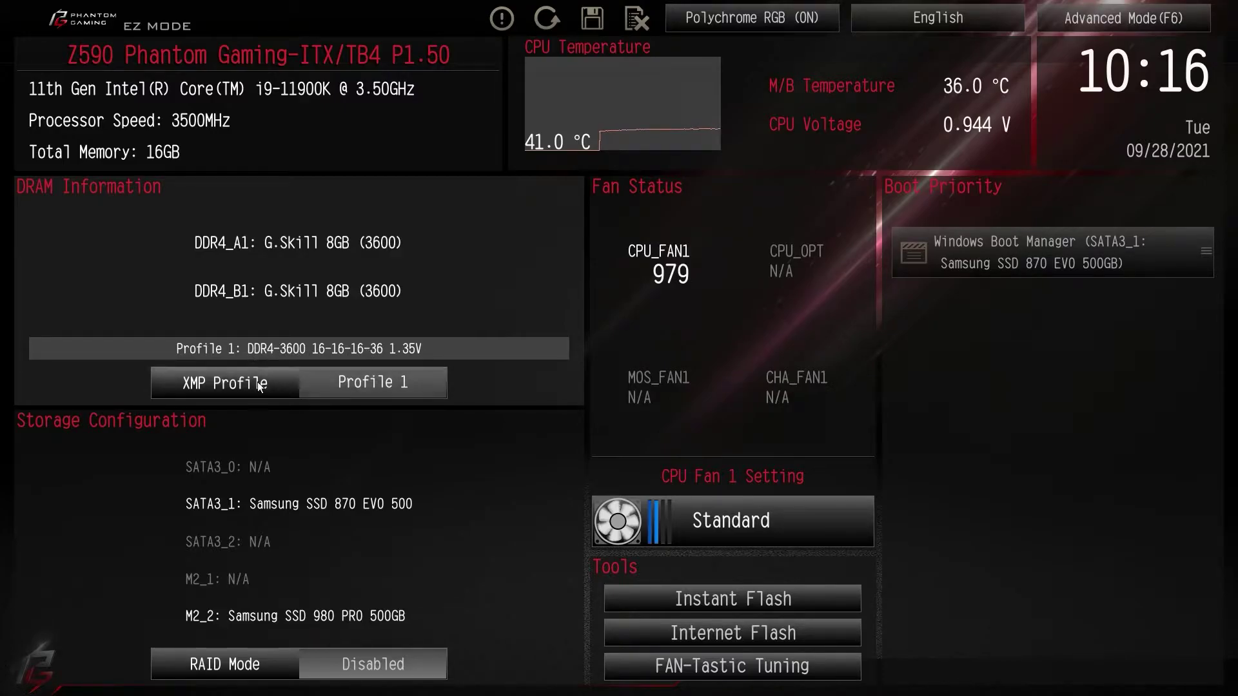
{"action": "left_click", "coordinate": [257, 385]}
{"action": "left_click", "coordinate": [255, 385]}
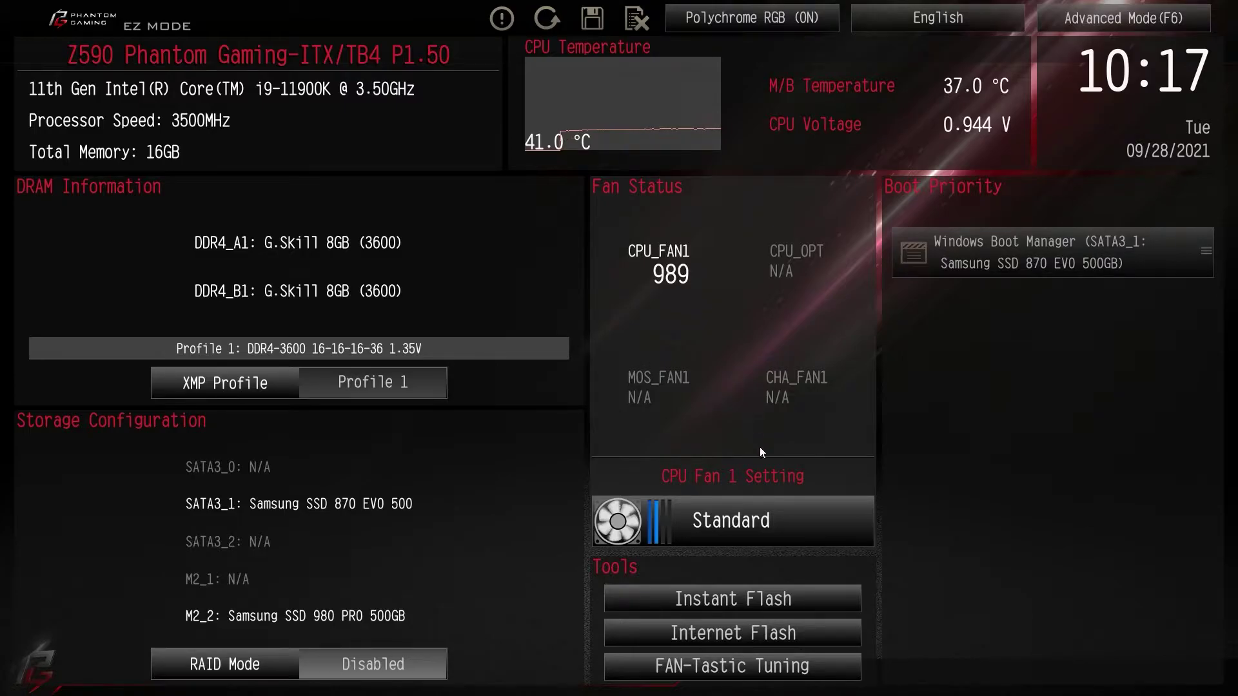
- Cycle the CPU Fan 1 setting through its modes, including Full Speed, and return it to Standard
{"action": "left_click", "coordinate": [760, 518]}
{"action": "left_click", "coordinate": [761, 518]}
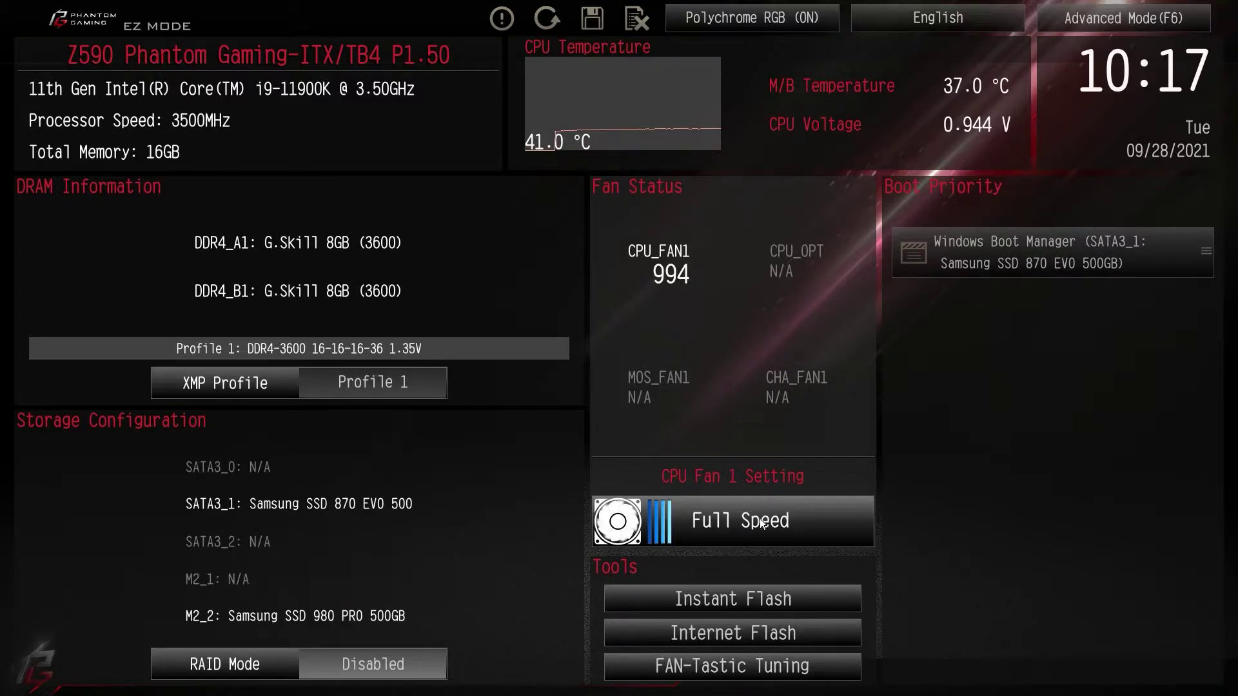
{"action": "left_click", "coordinate": [762, 522]}
{"action": "left_click", "coordinate": [761, 521]}
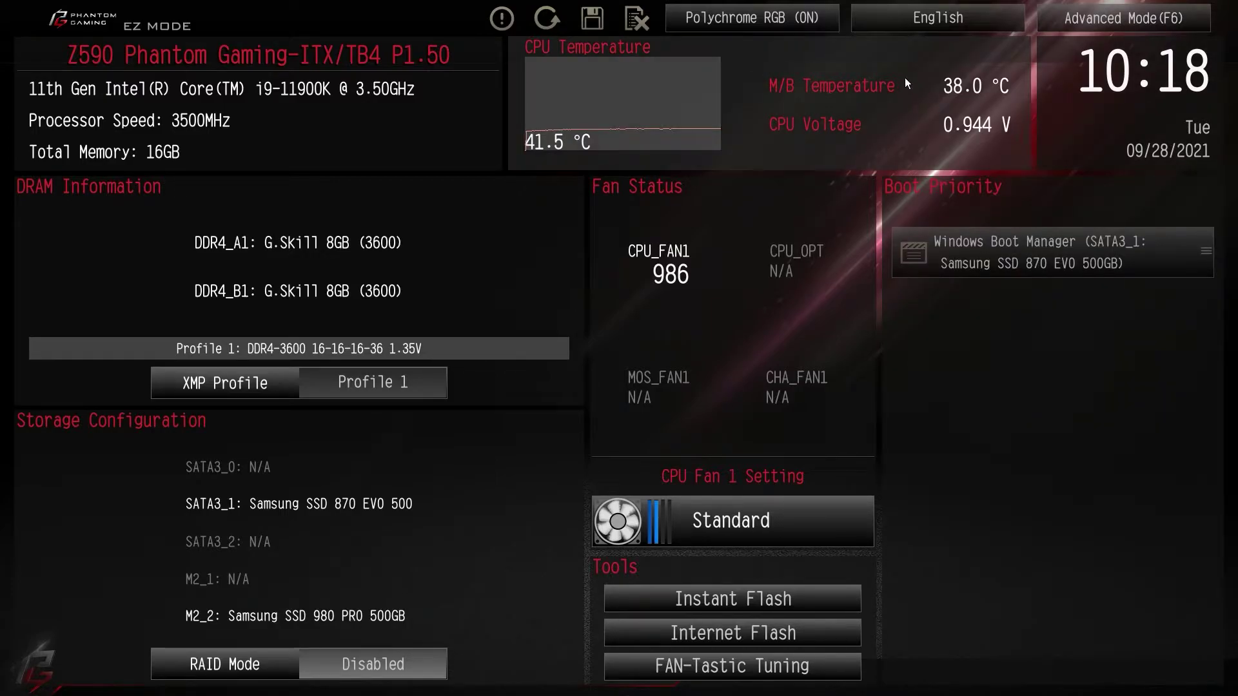
- Turn Polychrome RGB off and back on
{"action": "left_click", "coordinate": [757, 23]}
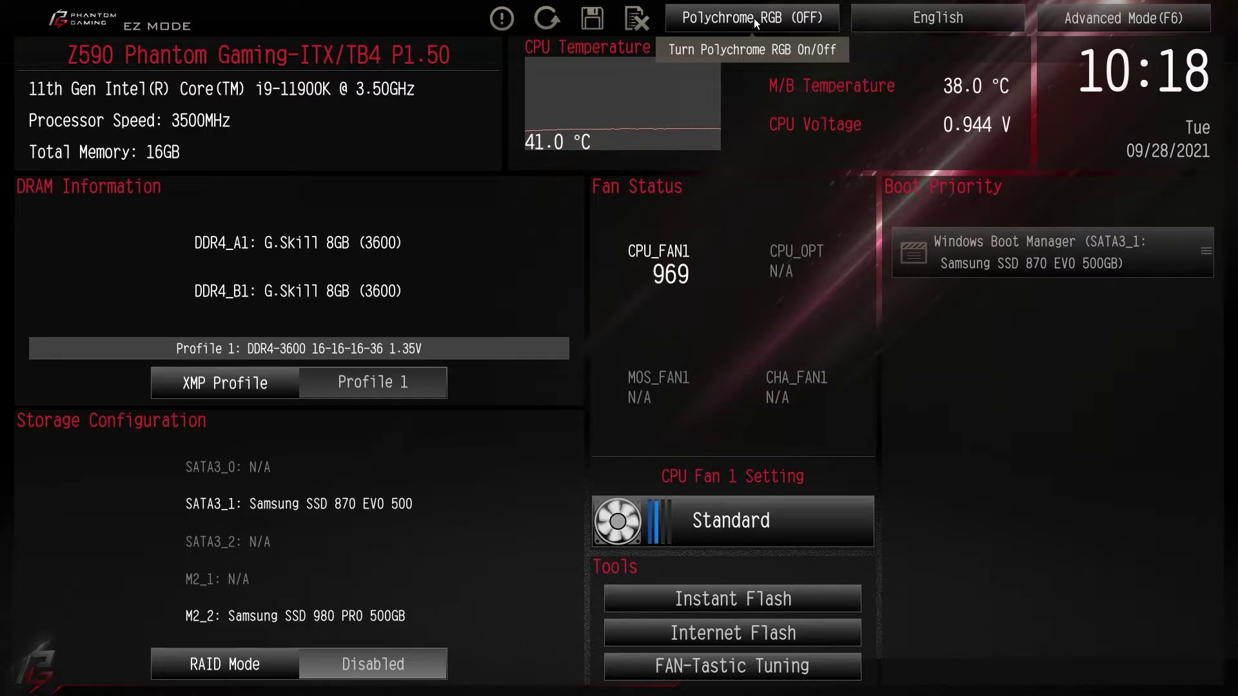
{"action": "left_click", "coordinate": [801, 14]}
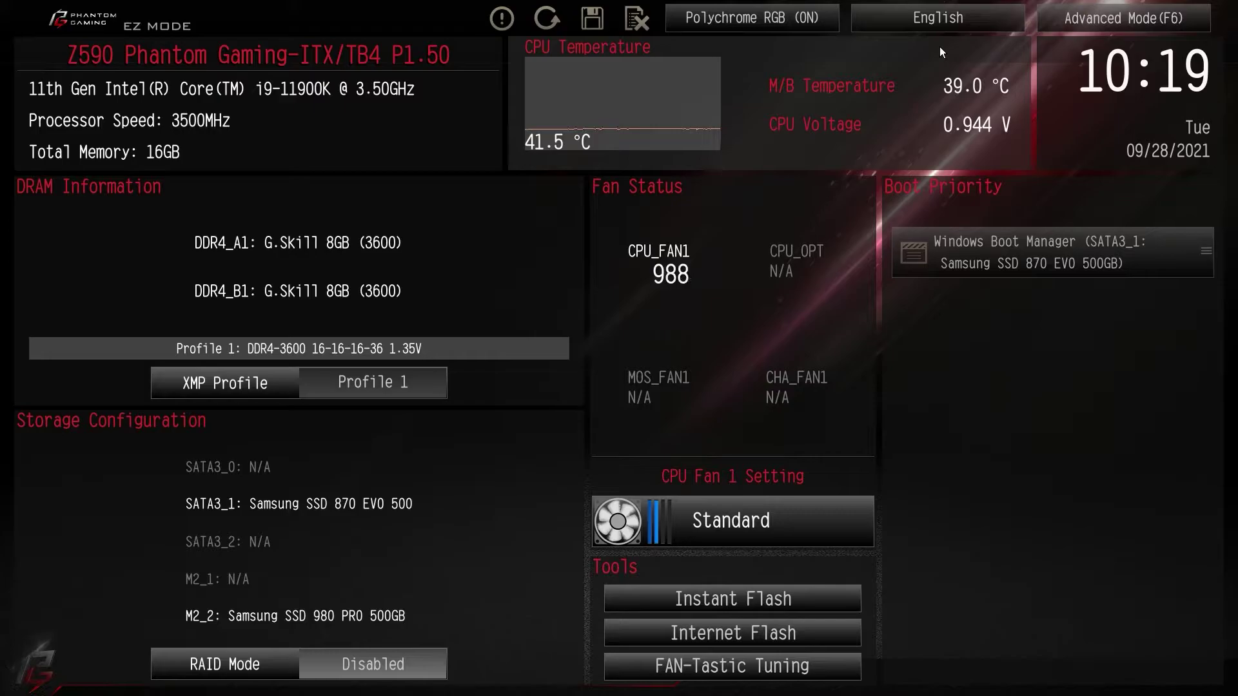
- Switch from EZ Mode to Advanced Mode and look at the My Favorite page
{"action": "left_click", "coordinate": [1081, 26]}
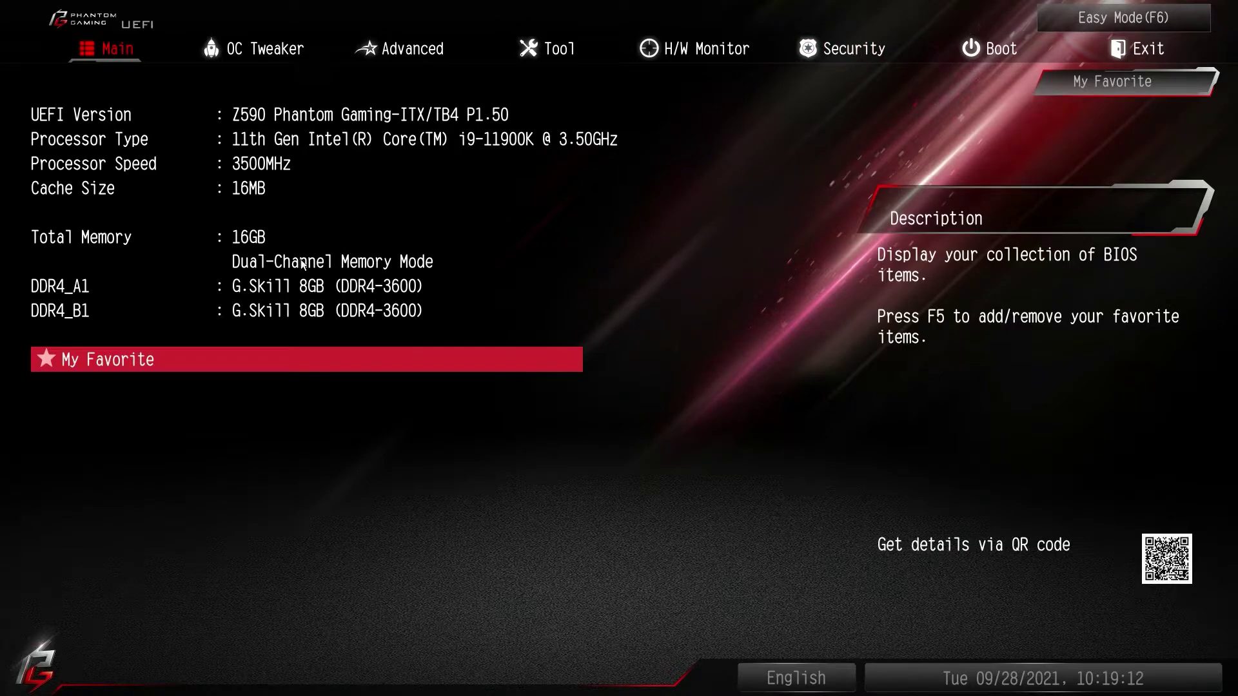
{"action": "left_click", "coordinate": [276, 358]}
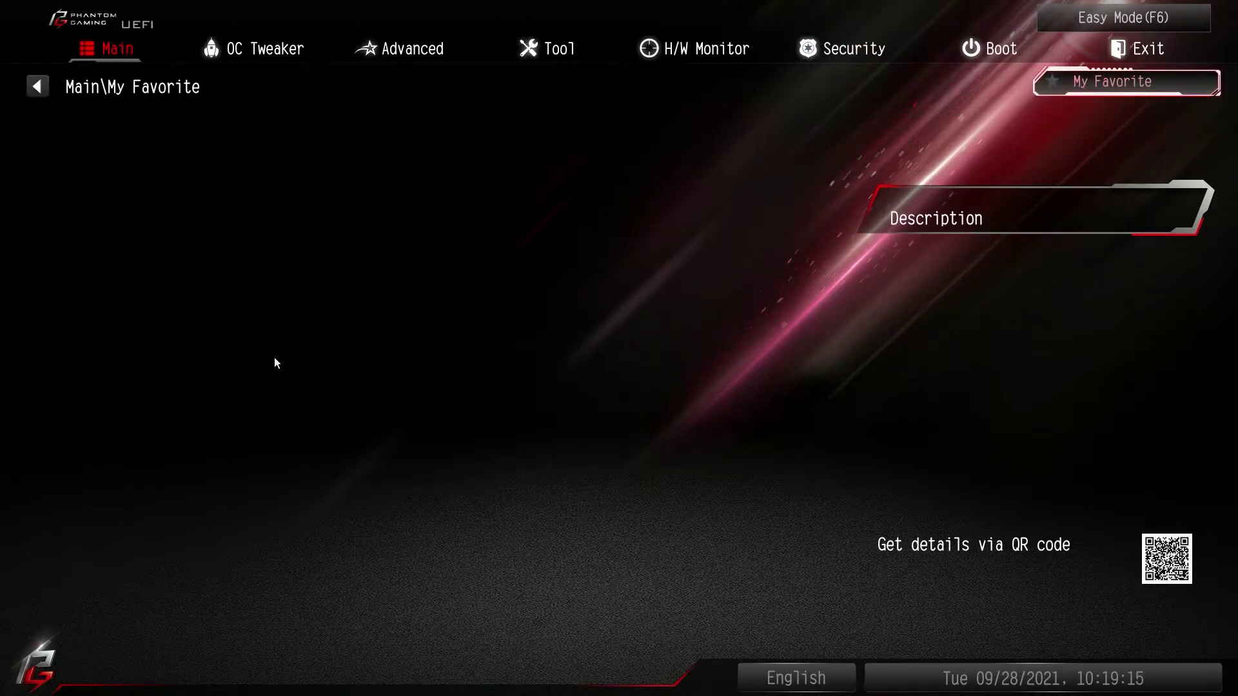
{"action": "left_click", "coordinate": [38, 88]}
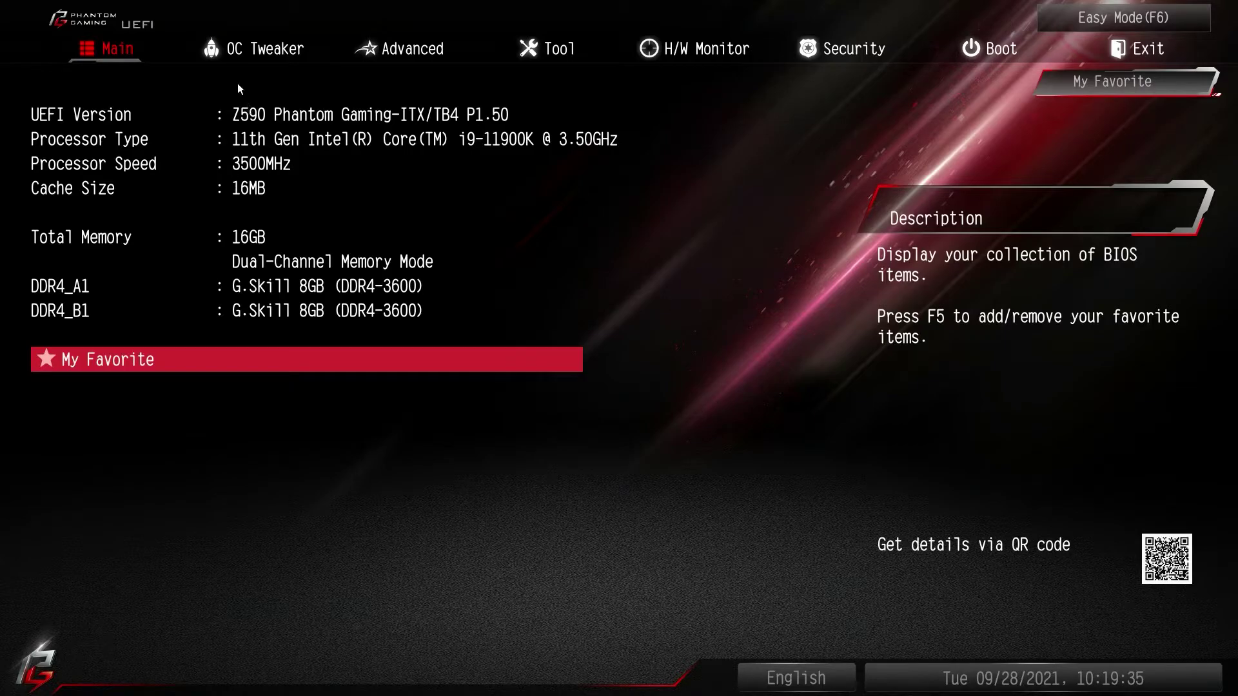
- Open the CPU Configuration page of OC Tweaker
{"action": "left_click", "coordinate": [247, 51]}
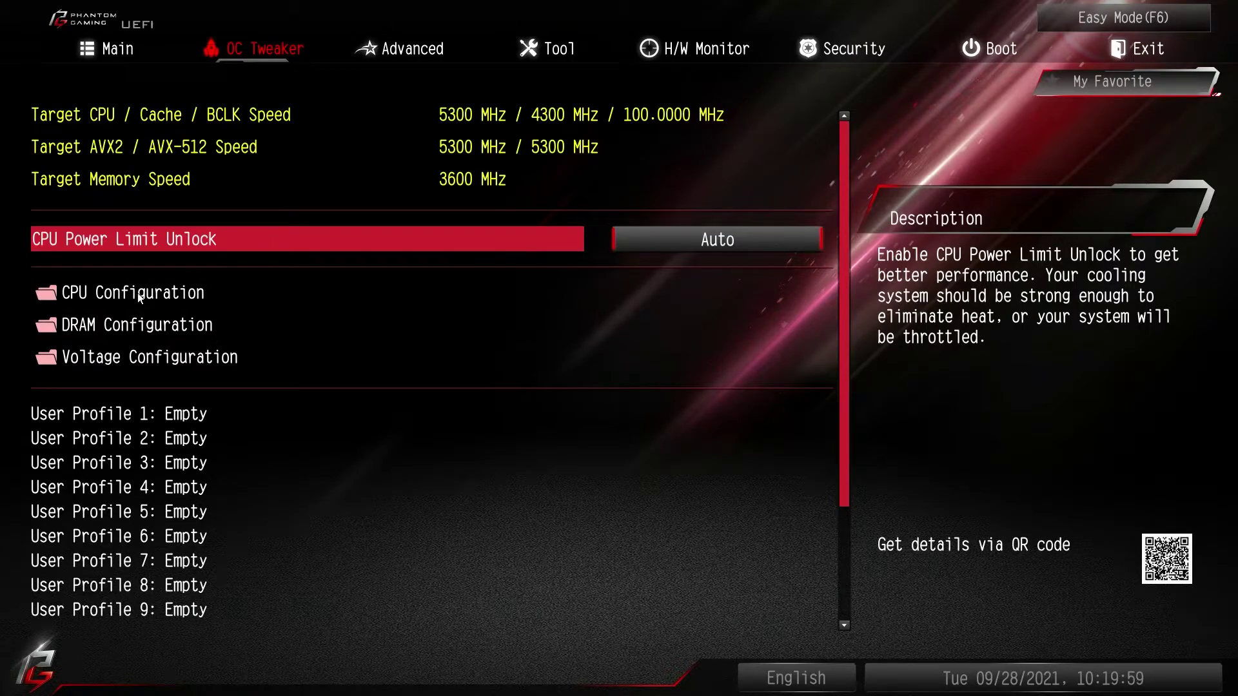
{"action": "left_click", "coordinate": [138, 292]}
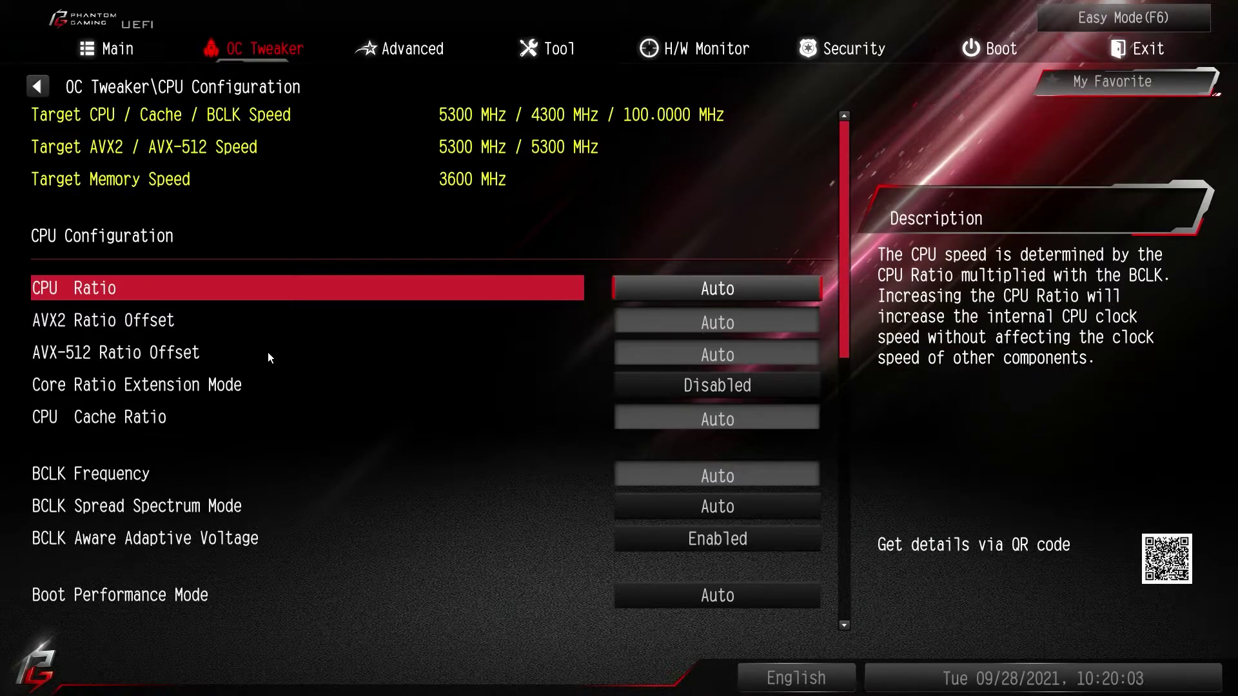
- Set the CPU Ratio mode to All Core and enter 53 as the all-core ratio
{"action": "key", "text": "Return"}
{"action": "key", "text": "Down"}
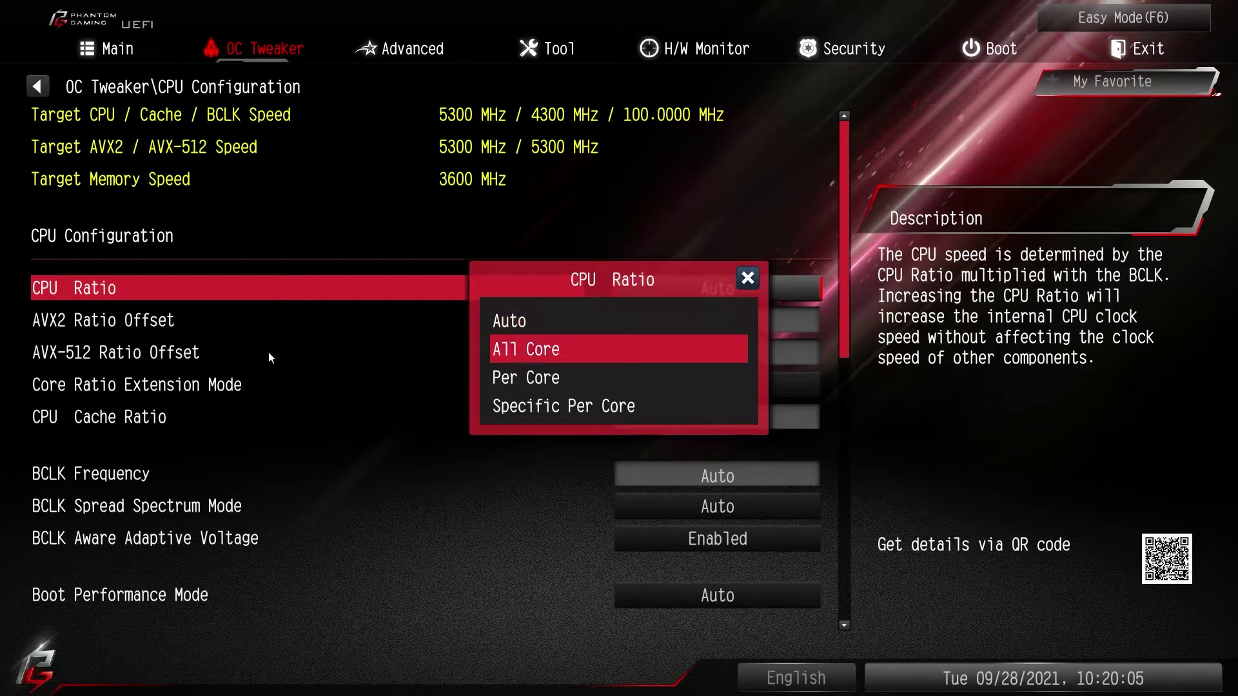
{"action": "key", "text": "Down"}
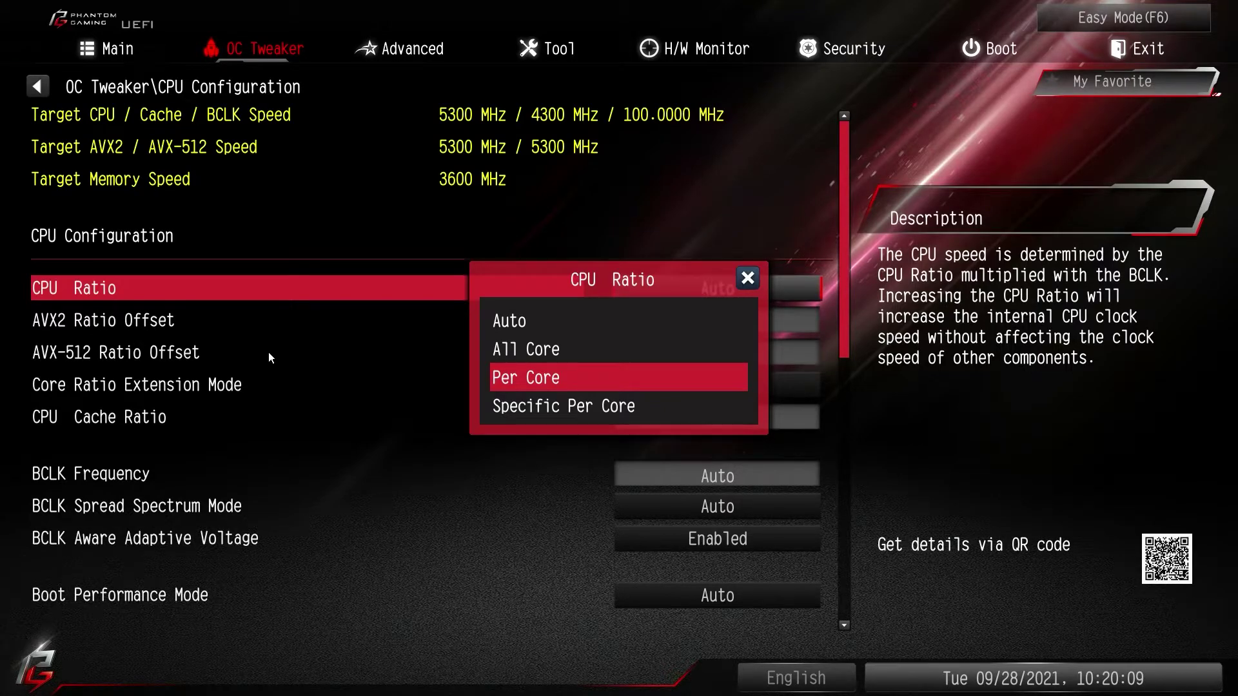
{"action": "key", "text": "Up"}
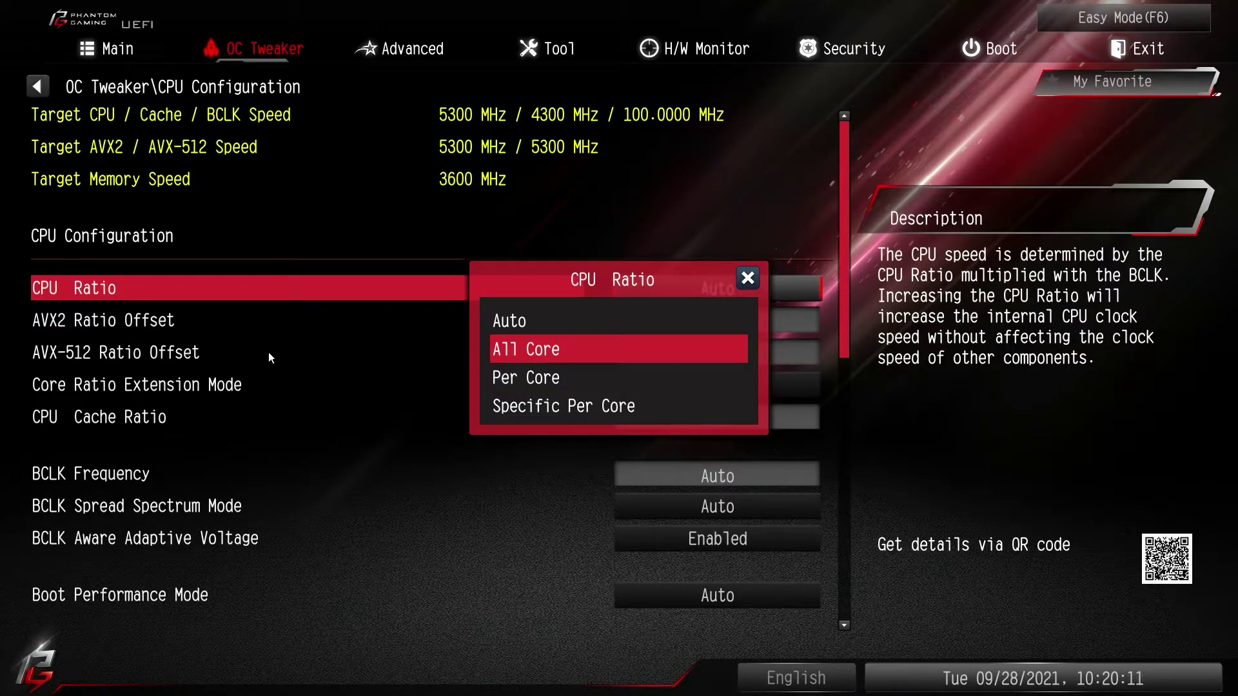
{"action": "key", "text": "Return"}
{"action": "key", "text": "Down"}
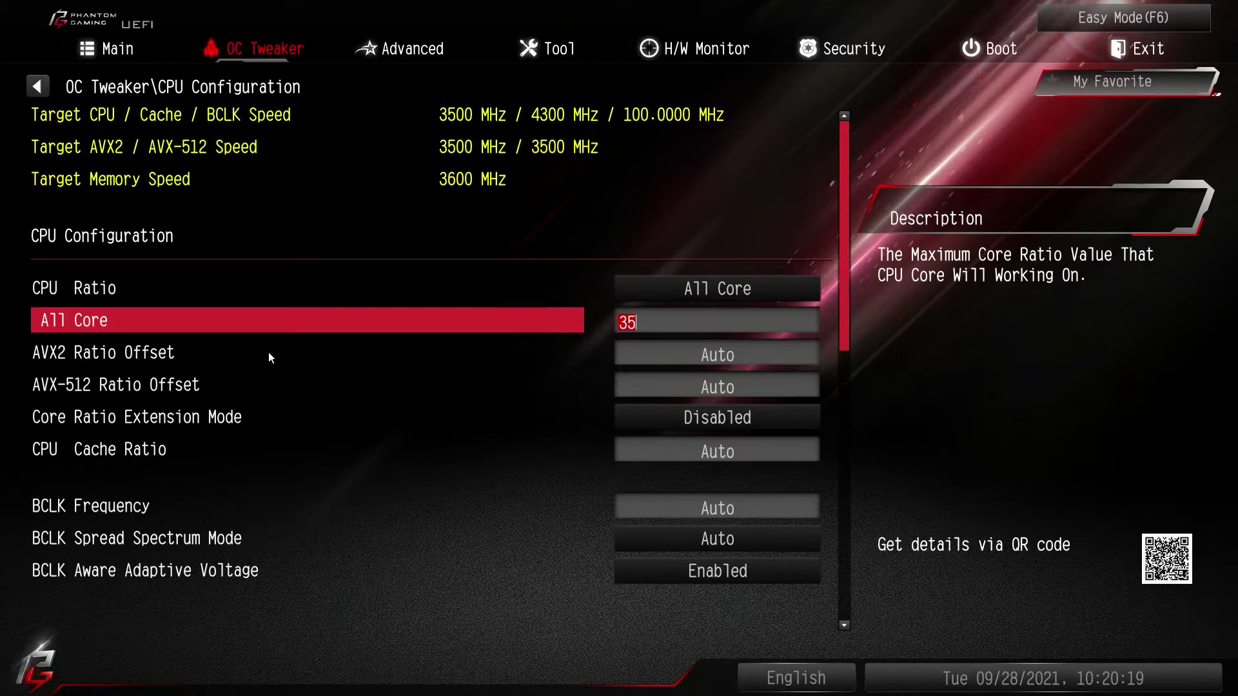
{"action": "type", "text": "53"}
- Change the CPU Ratio mode to Per Core
{"action": "key", "text": "Up"}
{"action": "key", "text": "Return"}
{"action": "key", "text": "Down"}
{"action": "key", "text": "Return"}
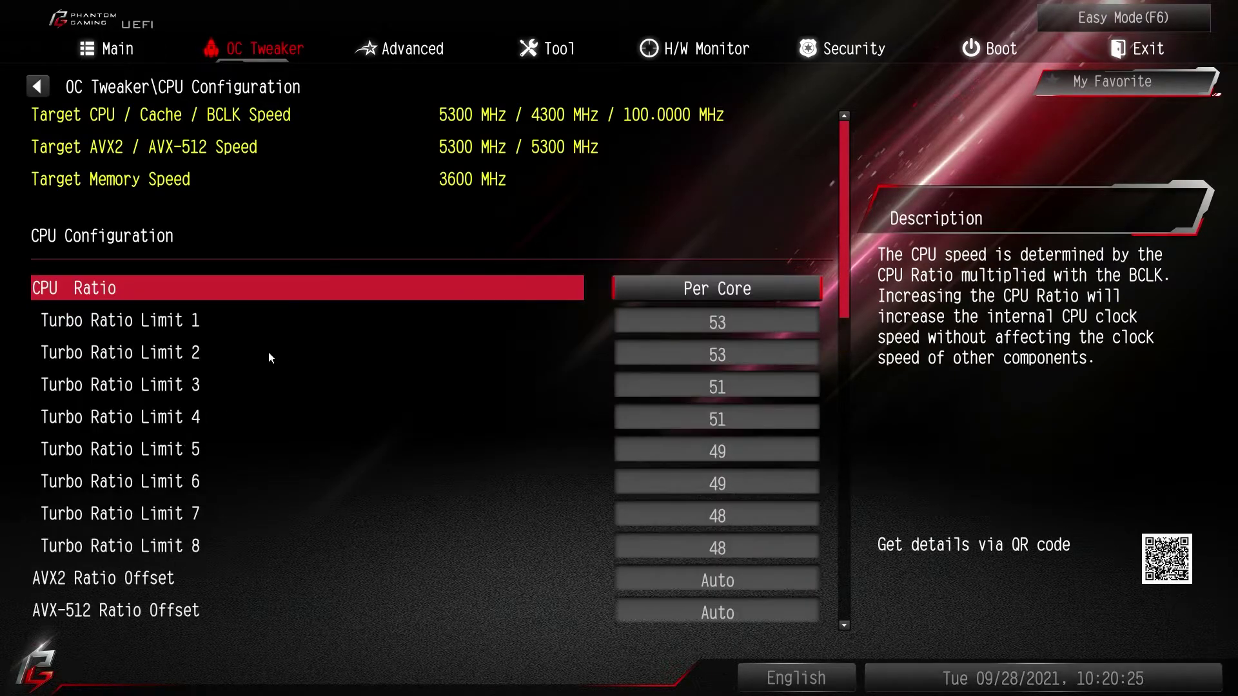
- Examine the per-core Turbo Ratio Limit entries 1 to 8 and the AVX2 and AVX-512 ratio offsets
{"action": "key", "text": "Down"}
{"action": "key", "text": "Down"}
{"action": "key", "text": "Down"}
{"action": "key", "text": "Down"}
{"action": "key", "text": "Down"}
{"action": "key", "text": "Down"}
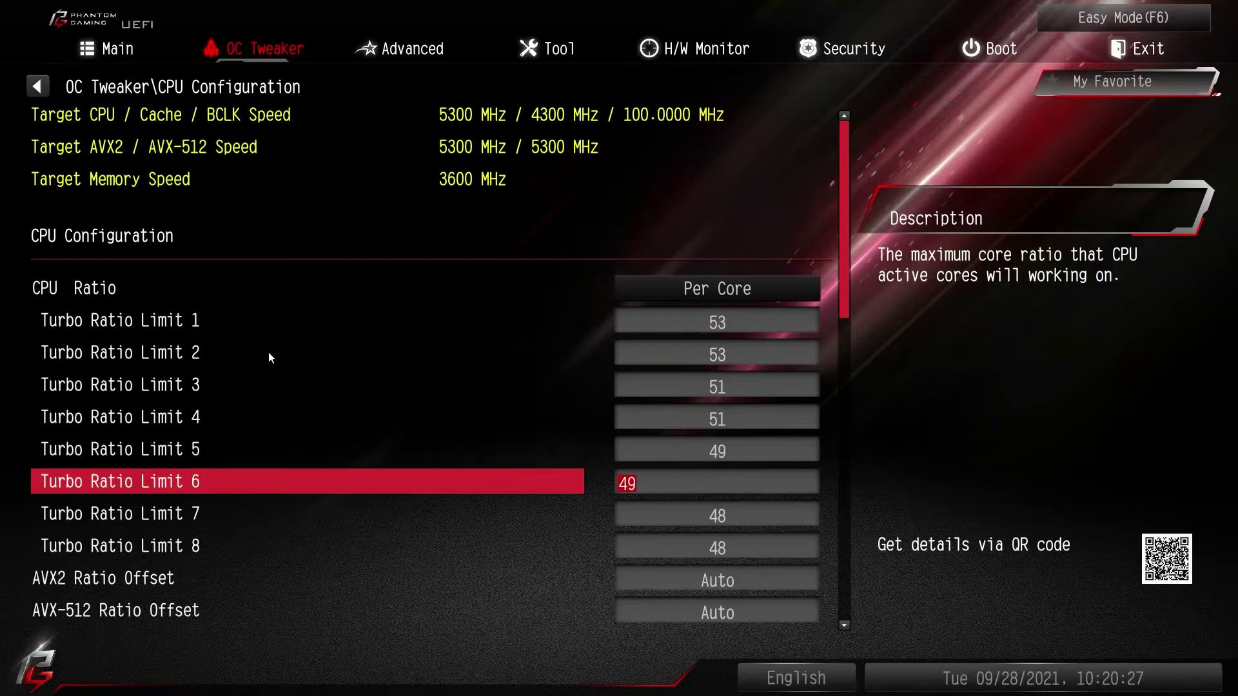
{"action": "key", "text": "Up"}
{"action": "key", "text": "Up"}
{"action": "key", "text": "Up"}
{"action": "key", "text": "Up"}
{"action": "key", "text": "Up"}
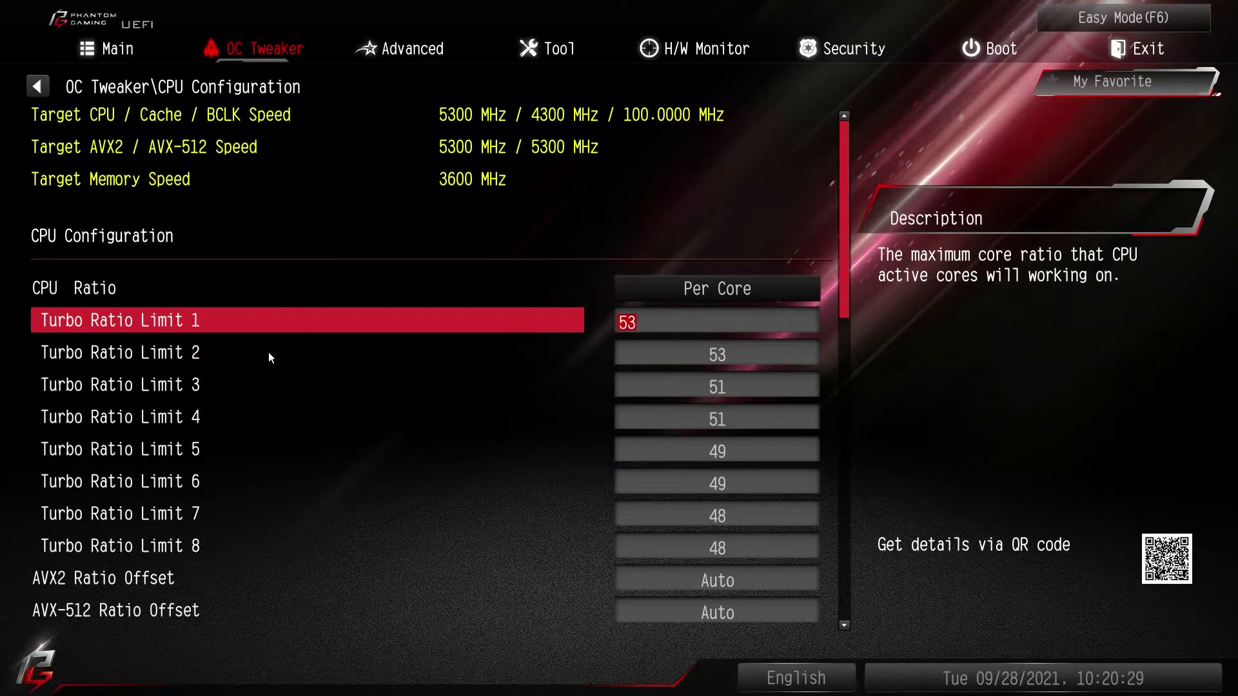
{"action": "key", "text": "Down"}
{"action": "key", "text": "Down"}
{"action": "key", "text": "Down"}
{"action": "key", "text": "Down"}
{"action": "key", "text": "Down"}
{"action": "key", "text": "Down"}
{"action": "key", "text": "Down"}
{"action": "key", "text": "Down"}
{"action": "key", "text": "Down"}
{"action": "key", "text": "Down"}
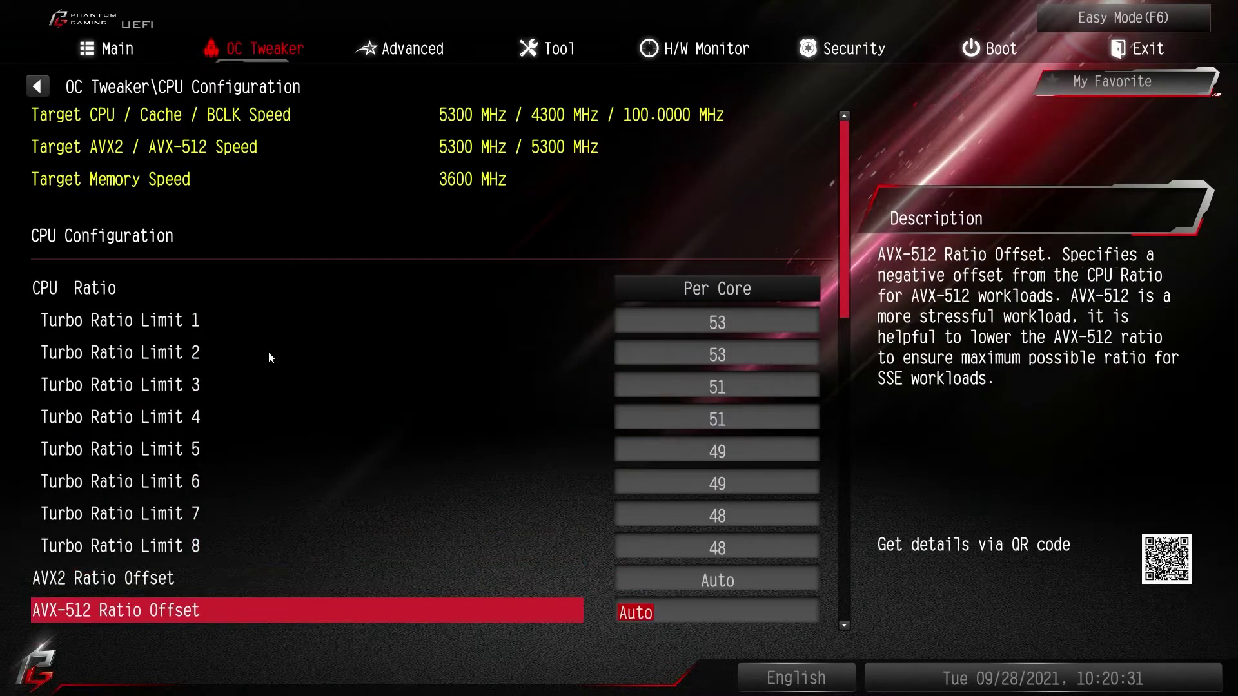
{"action": "key", "text": "Up"}
{"action": "key", "text": "Up"}
{"action": "key", "text": "Up"}
{"action": "key", "text": "Up"}
{"action": "key", "text": "Up"}
{"action": "key", "text": "Up"}
{"action": "key", "text": "Up"}
{"action": "key", "text": "Up"}
{"action": "key", "text": "Up"}
{"action": "key", "text": "Up"}
{"action": "key", "text": "Up"}
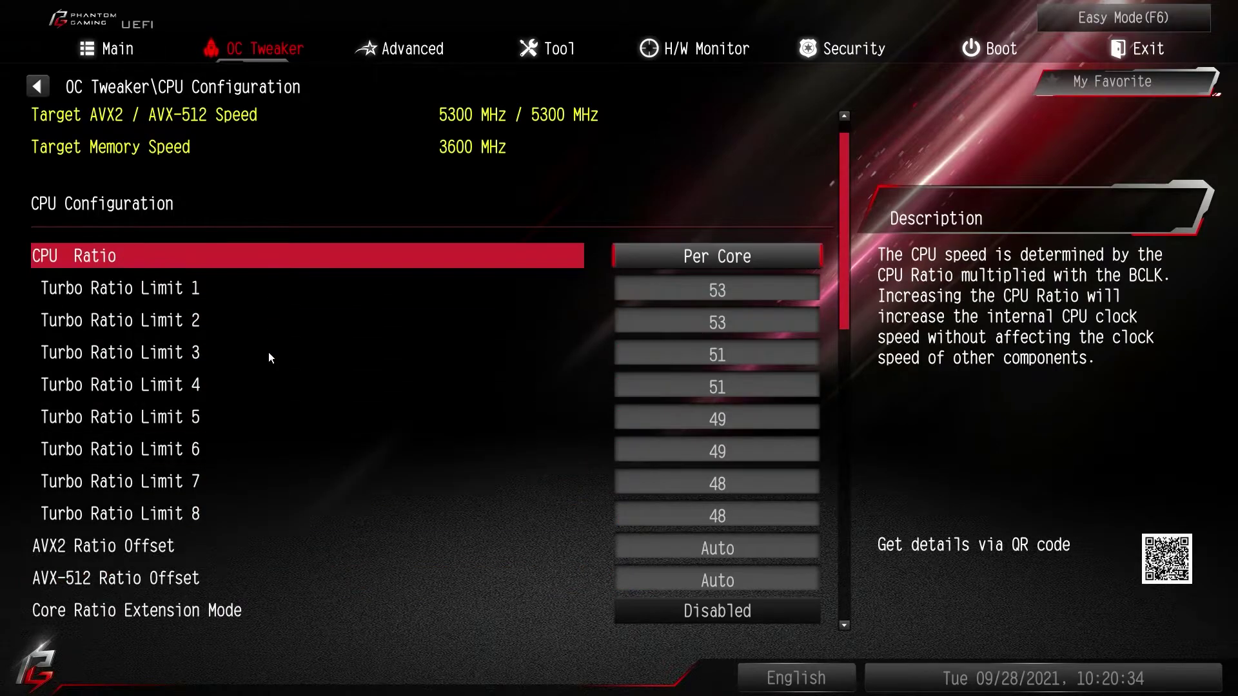
- Set the CPU Ratio mode back to Auto
{"action": "key", "text": "Return"}
{"action": "key", "text": "Up"}
{"action": "key", "text": "Up"}
{"action": "key", "text": "Return"}
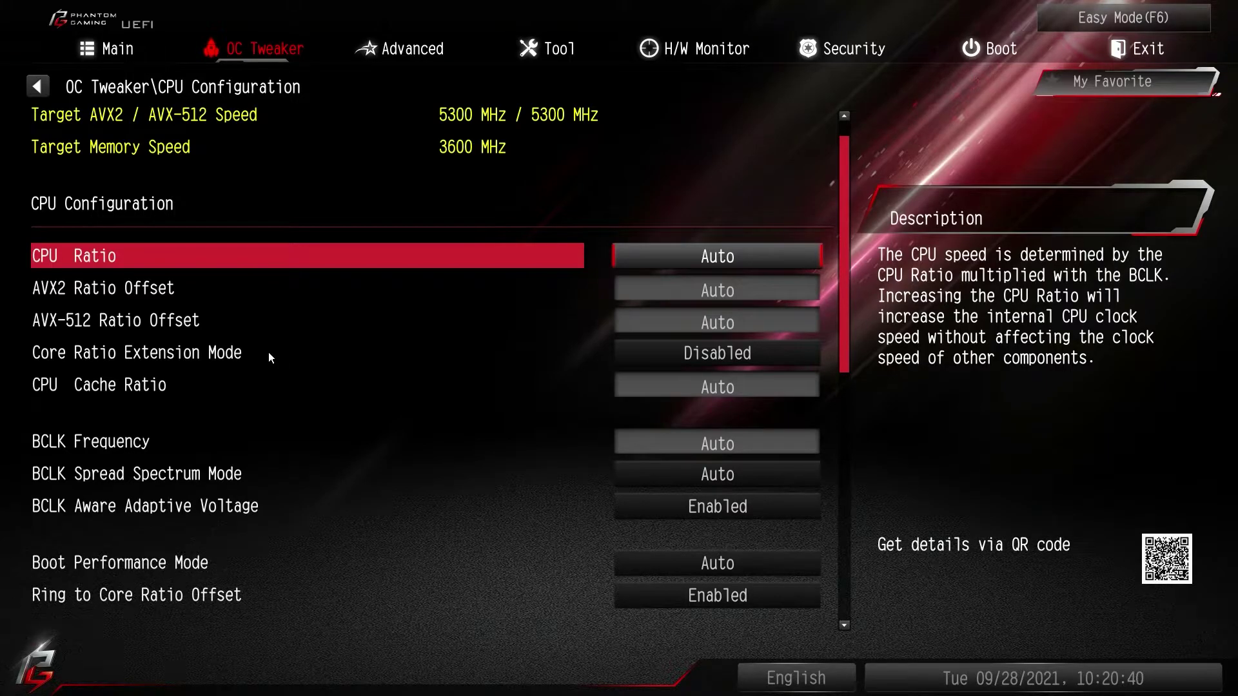
- Examine the cache ratio, BCLK, boot performance, SpeedStep, Speed Shift and Turbo Boost options in the CPU configuration
{"action": "key", "text": "Down"}
{"action": "key", "text": "Down"}
{"action": "key", "text": "Down"}
{"action": "key", "text": "Down"}
{"action": "key", "text": "Down"}
{"action": "key", "text": "Down"}
{"action": "key", "text": "Down"}
{"action": "key", "text": "Down"}
{"action": "key", "text": "Down"}
{"action": "key", "text": "Down"}
{"action": "key", "text": "Down"}
{"action": "key", "text": "Down"}
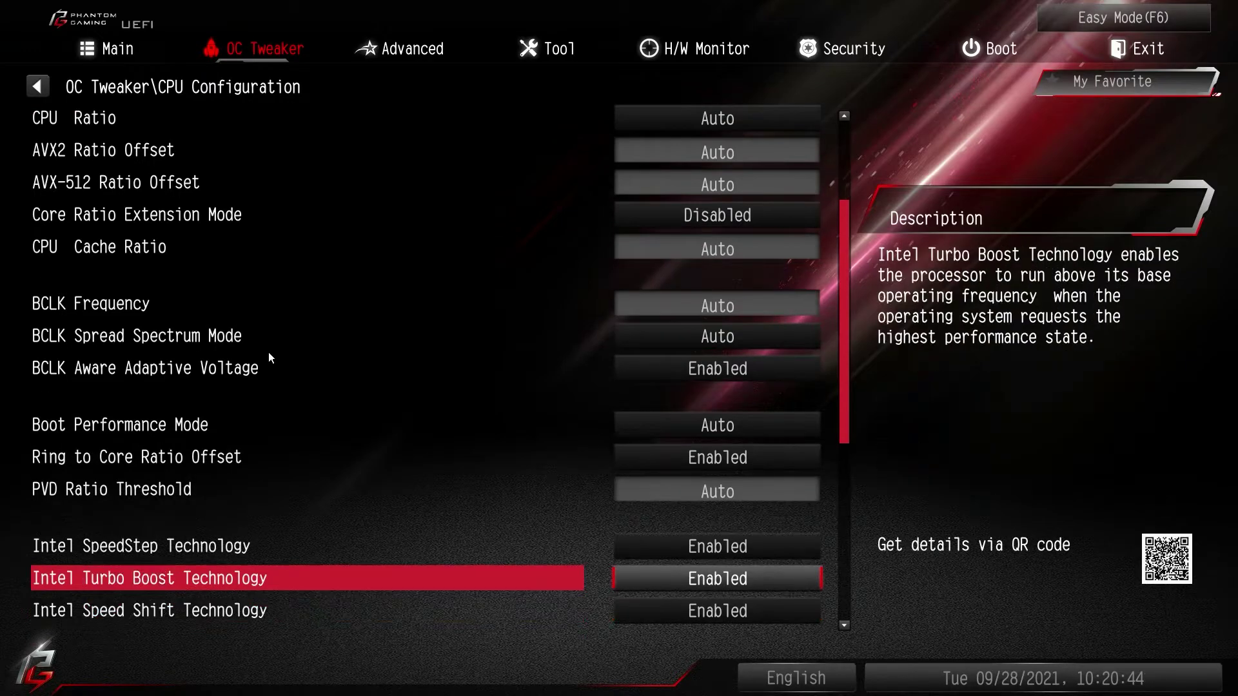
{"action": "key", "text": "Up"}
{"action": "key", "text": "Down"}
{"action": "key", "text": "Down"}
{"action": "key", "text": "Down"}
{"action": "key", "text": "Down"}
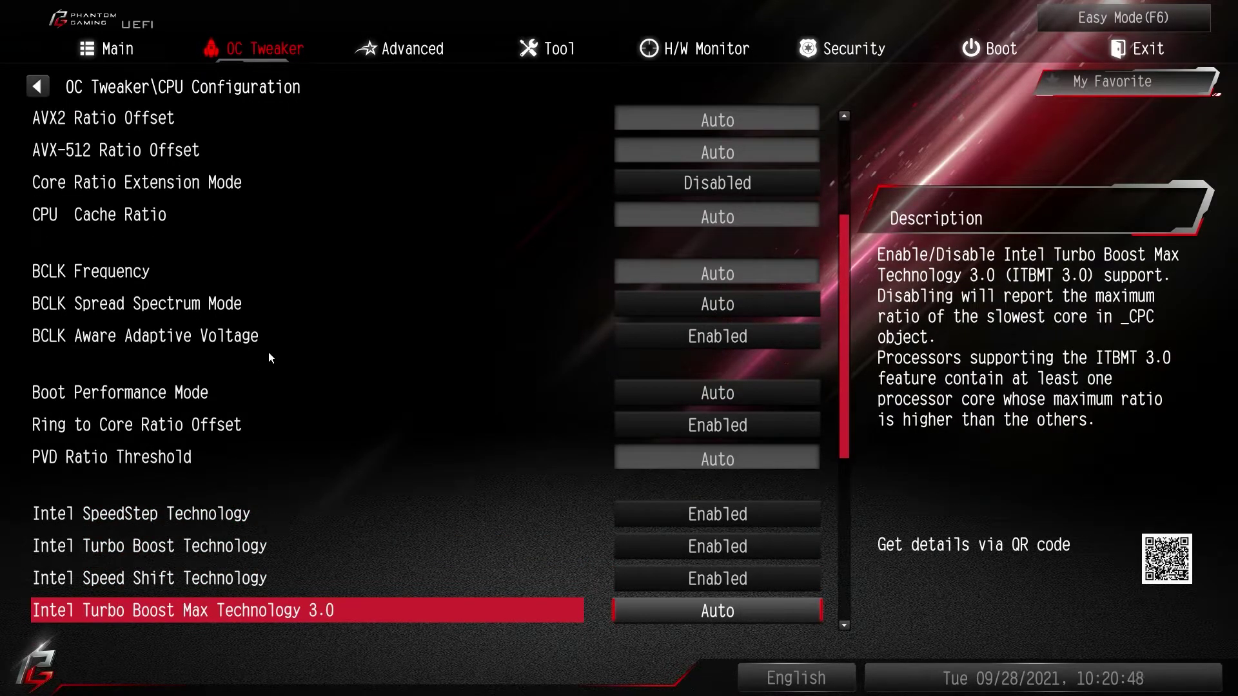
- Examine the CPU Tj Max setting, the long and short duration power limits, and the current limits
{"action": "key", "text": "Down"}
{"action": "key", "text": "Down"}
{"action": "key", "text": "Down"}
{"action": "key", "text": "Down"}
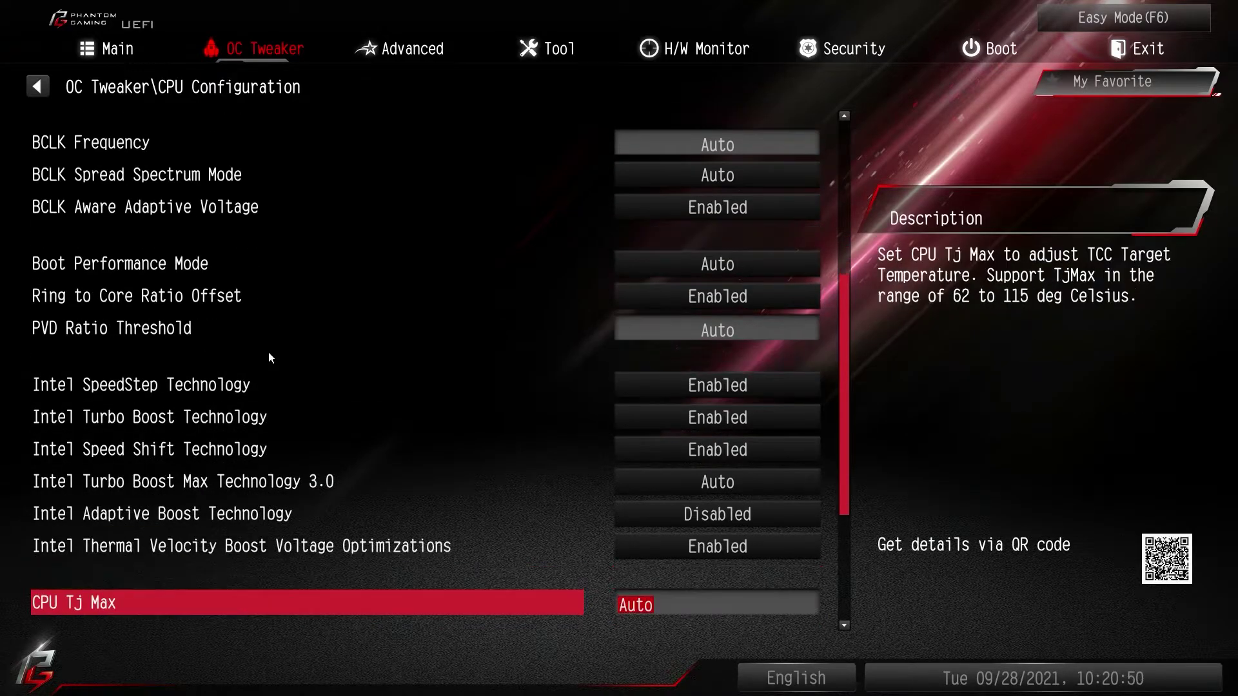
{"action": "key", "text": "Down"}
{"action": "key", "text": "Down"}
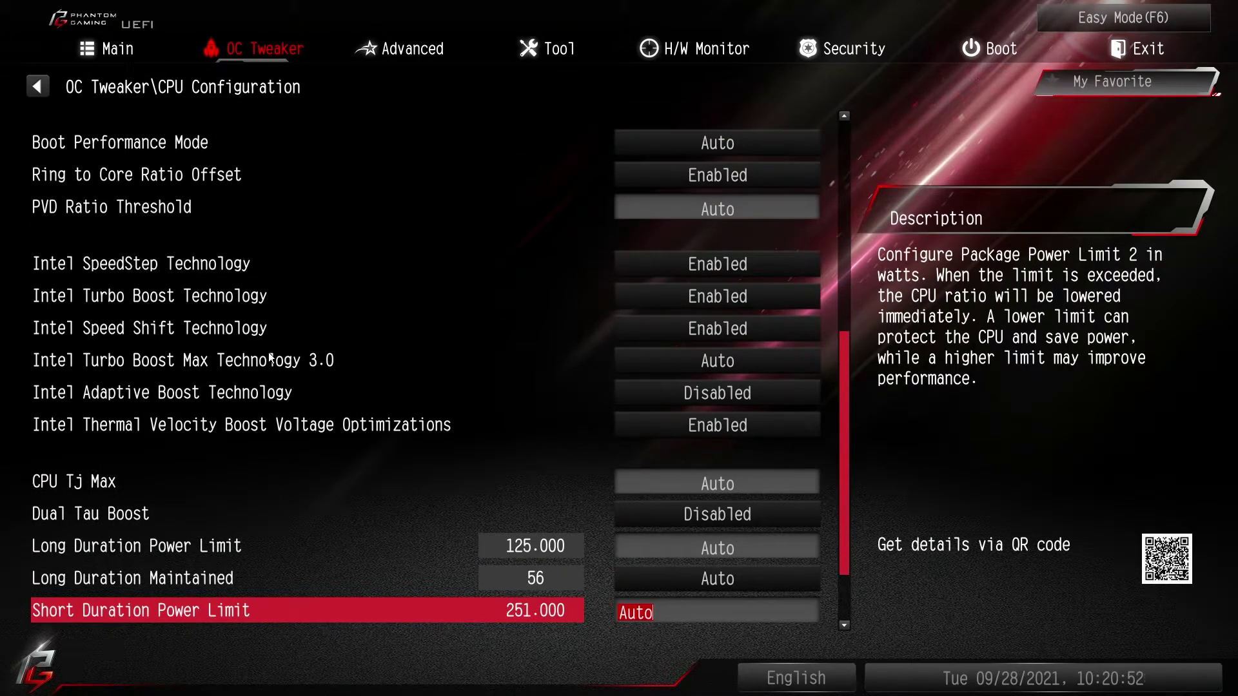
{"action": "key", "text": "Down"}
{"action": "key", "text": "Down"}
{"action": "key", "text": "Down"}
{"action": "key", "text": "Up"}
{"action": "key", "text": "Up"}
{"action": "key", "text": "Up"}
{"action": "key", "text": "Up"}
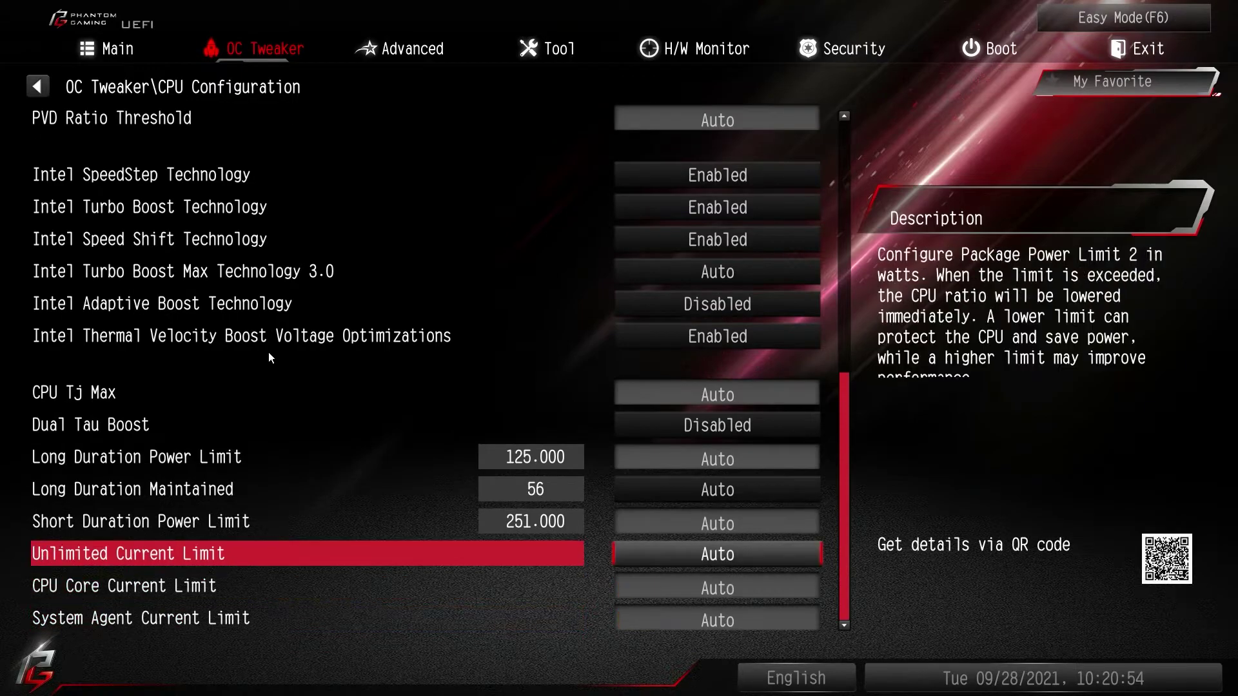
{"action": "key", "text": "Up"}
{"action": "key", "text": "Down"}
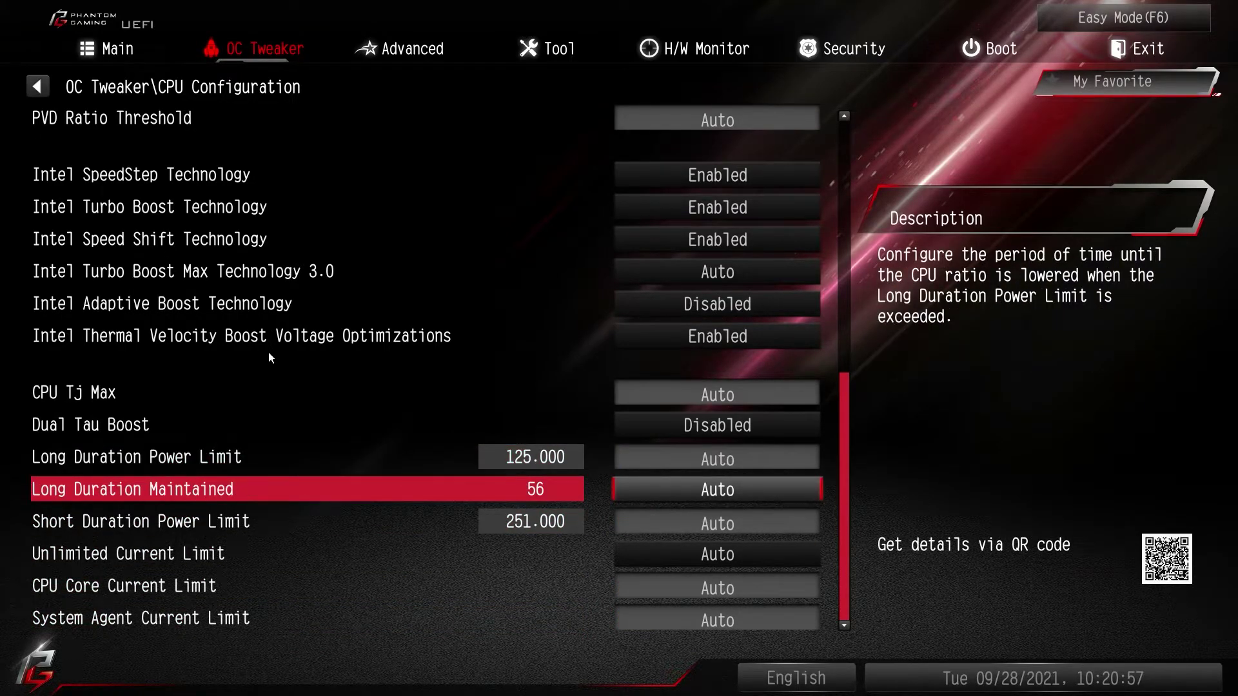
{"action": "key", "text": "Down"}
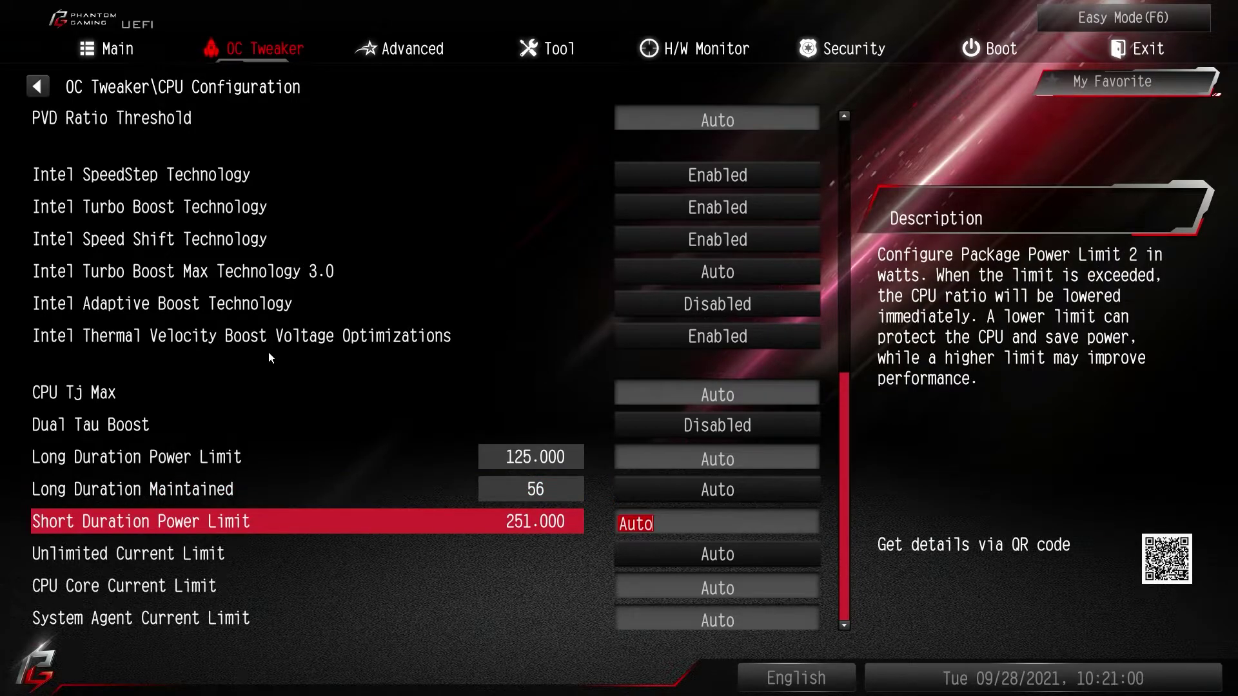
{"action": "key", "text": "Up"}
{"action": "key", "text": "Up"}
{"action": "key", "text": "Down"}
{"action": "key", "text": "Down"}
{"action": "key", "text": "Down"}
{"action": "key", "text": "Down"}
{"action": "key", "text": "Down"}
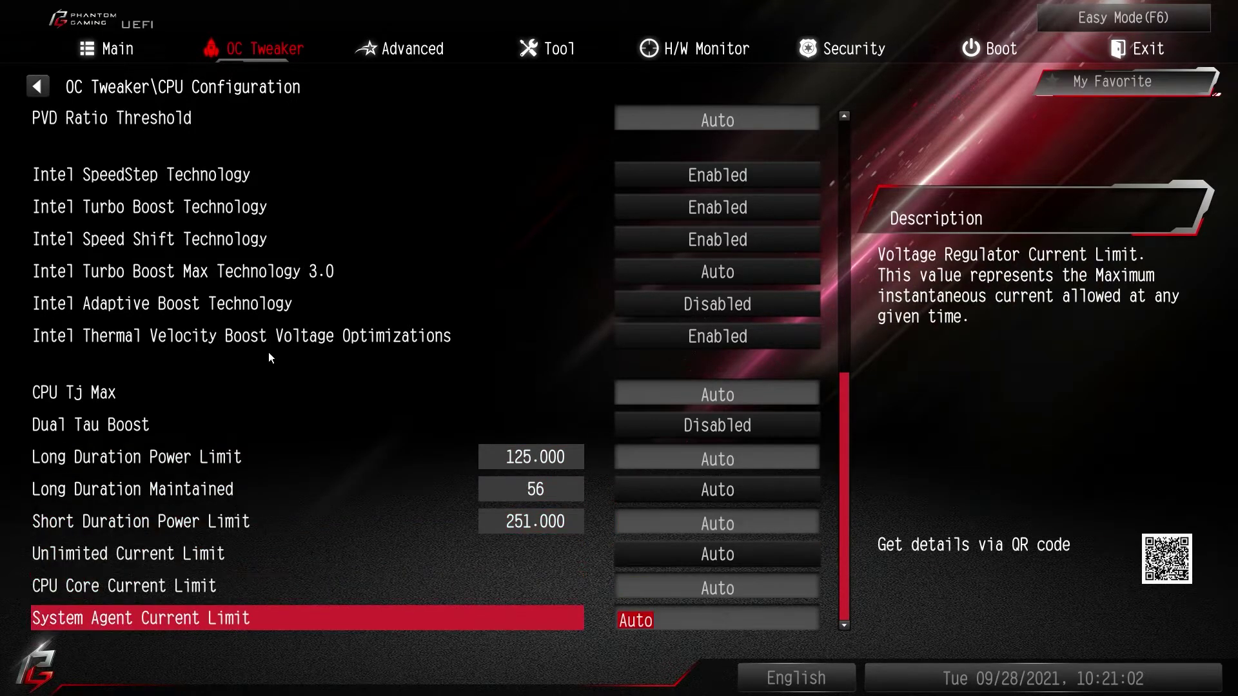
- Leave the CPU configuration and open the DRAM Configuration page of OC Tweaker
{"action": "key", "text": "Up"}
{"action": "key", "text": "Up"}
{"action": "key", "text": "Up"}
{"action": "key", "text": "Up"}
{"action": "key", "text": "Up"}
{"action": "key", "text": "Up"}
{"action": "key", "text": "Up"}
{"action": "key", "text": "Up"}
{"action": "key", "text": "Up"}
{"action": "key", "text": "Up"}
{"action": "key", "text": "Up"}
{"action": "key", "text": "Up"}
{"action": "key", "text": "Up"}
{"action": "key", "text": "Up"}
{"action": "key", "text": "Up"}
{"action": "key", "text": "Up"}
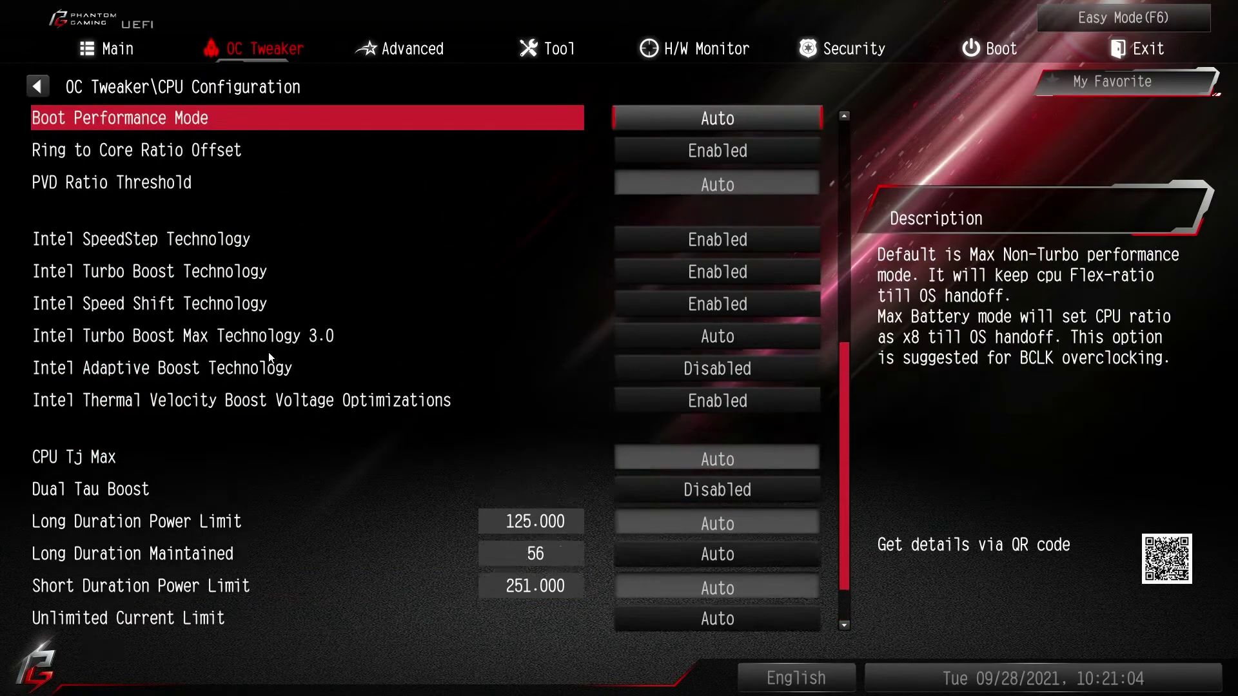
{"action": "key", "text": "Up"}
{"action": "key", "text": "Up"}
{"action": "key", "text": "Up"}
{"action": "key", "text": "Up"}
{"action": "key", "text": "Up"}
{"action": "key", "text": "Up"}
{"action": "key", "text": "Up"}
{"action": "key", "text": "Up"}
{"action": "key", "text": "Up"}
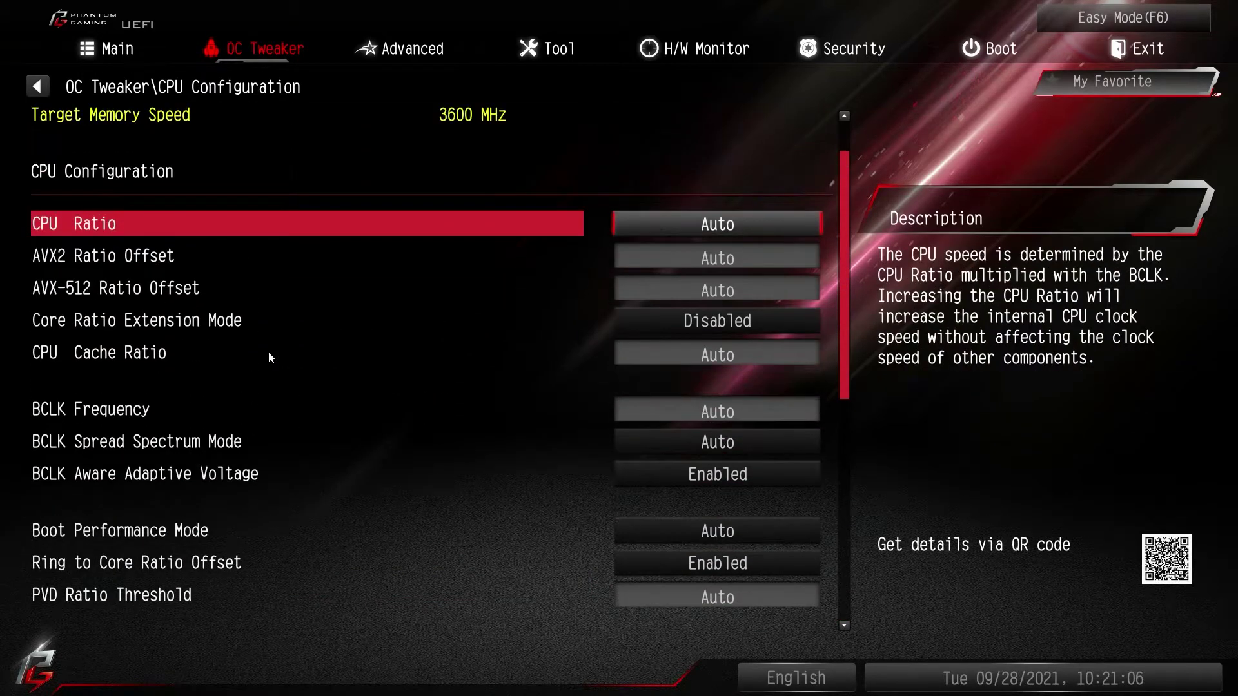
{"action": "key", "text": "Up"}
{"action": "key", "text": "Up"}
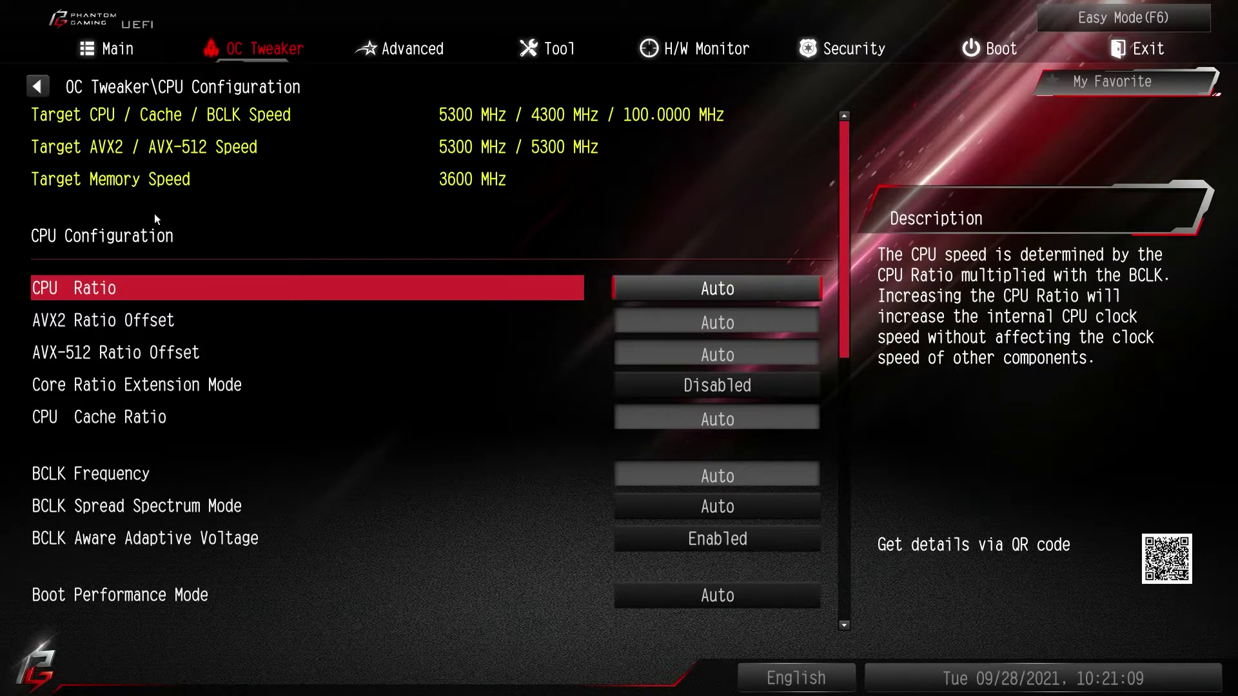
{"action": "left_click", "coordinate": [36, 89]}
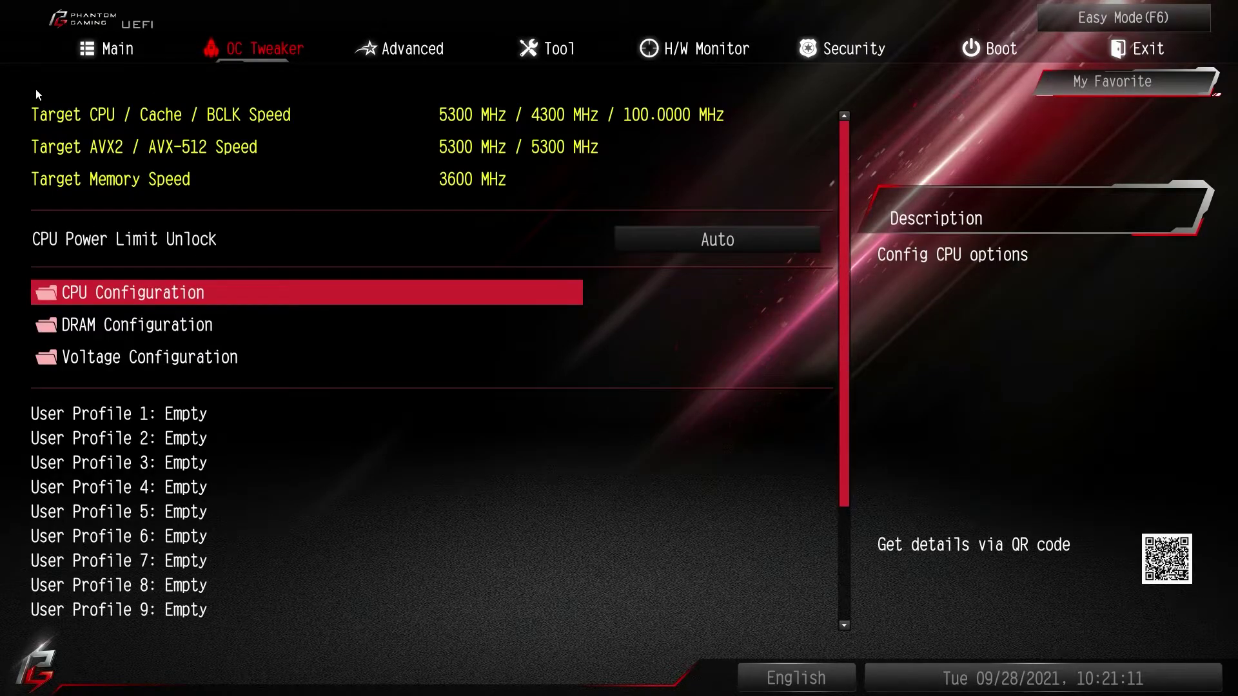
{"action": "key", "text": "Down"}
{"action": "key", "text": "Return"}
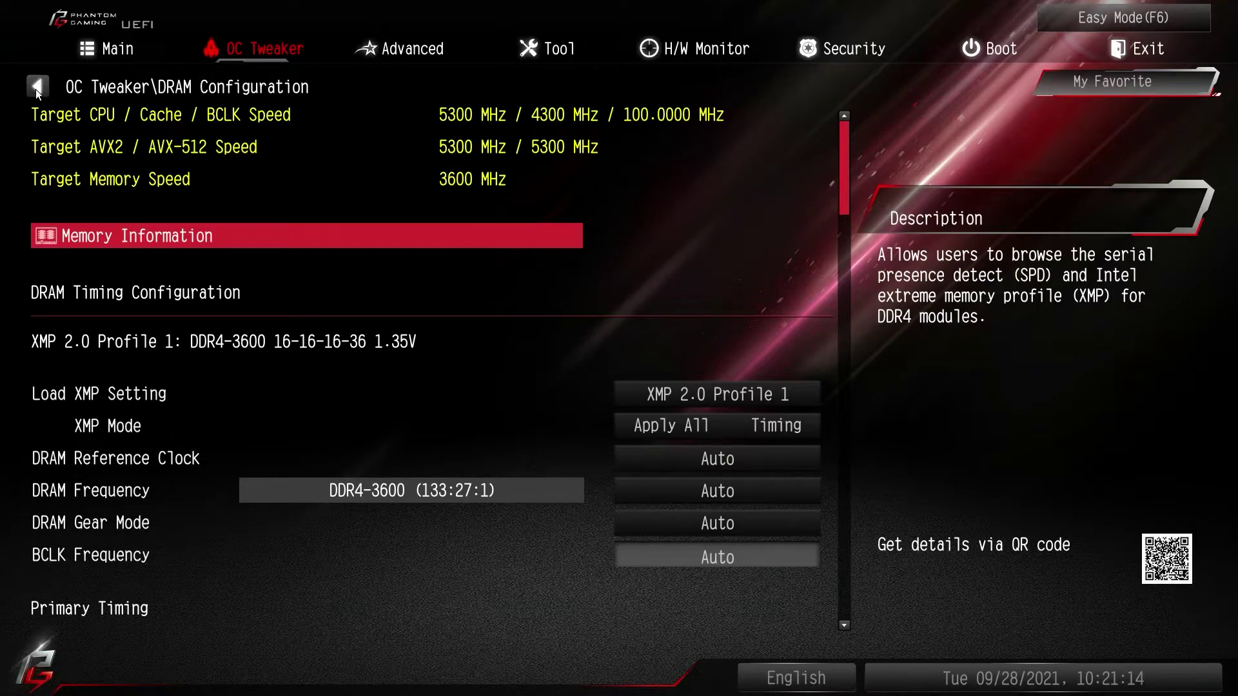
- Examine the module's JEDEC and XMP timings in Memory Information and return to the DRAM Configuration page
{"action": "key", "text": "Return"}
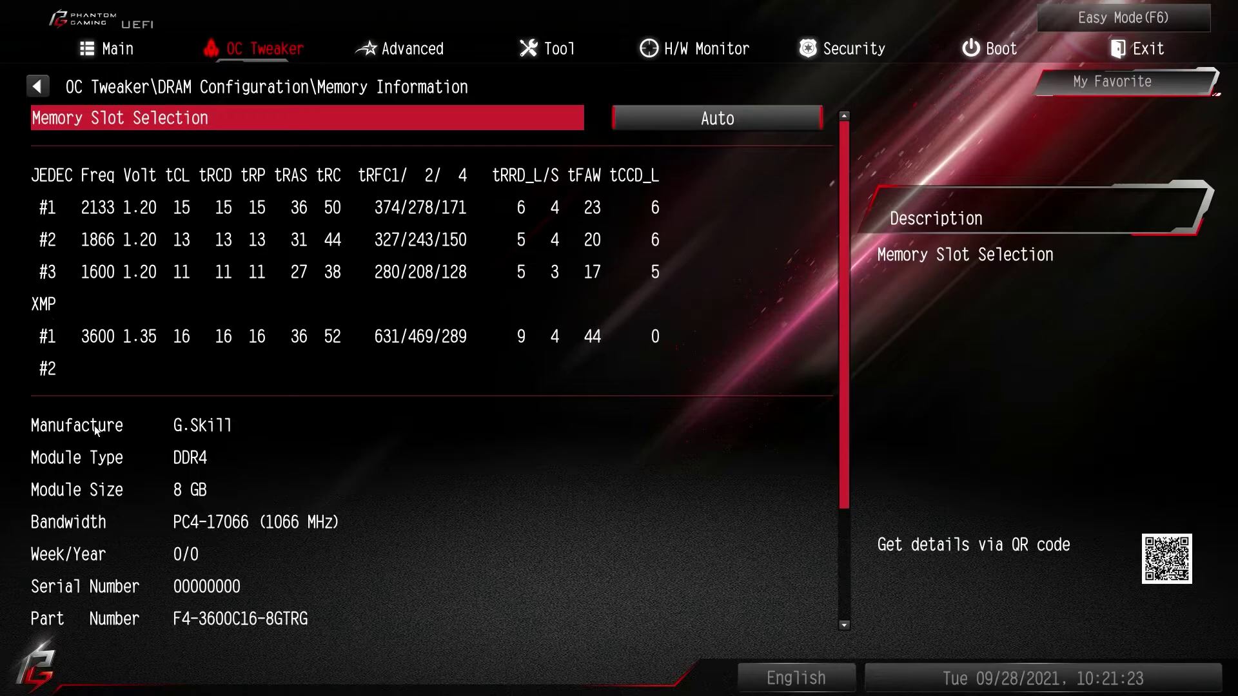
{"action": "key", "text": "Escape"}
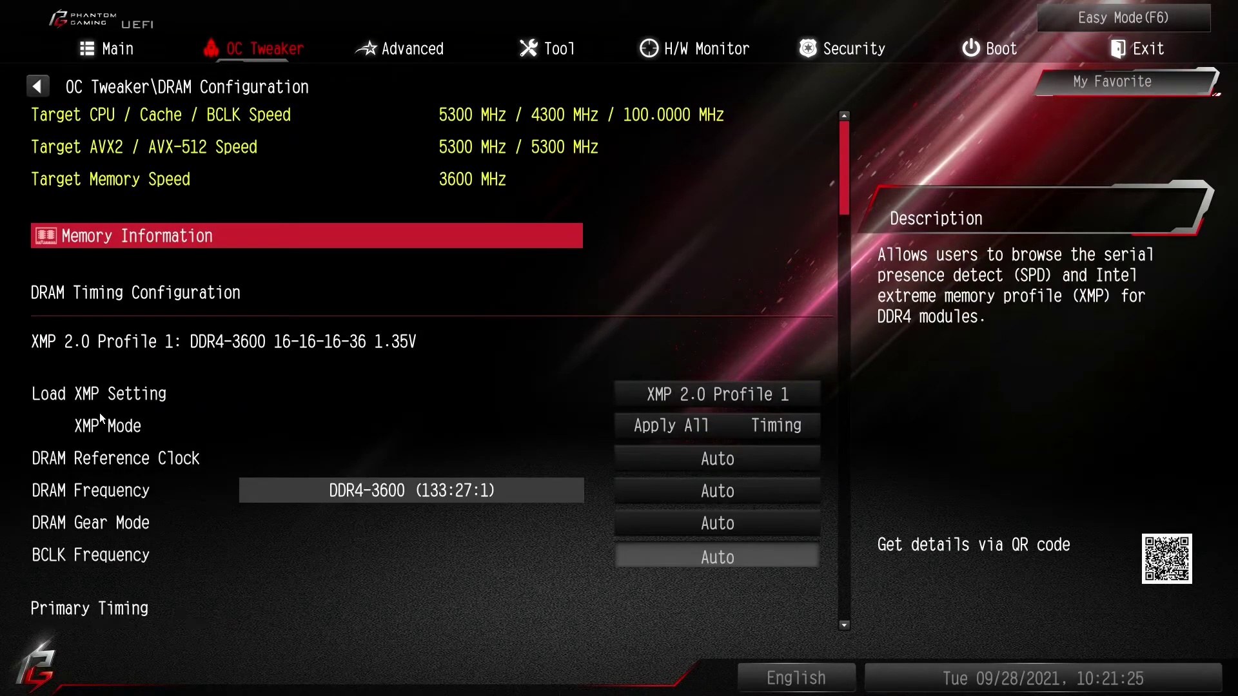
- Set the Load XMP Setting option to Auto
{"action": "key", "text": "Down"}
{"action": "key", "text": "Down"}
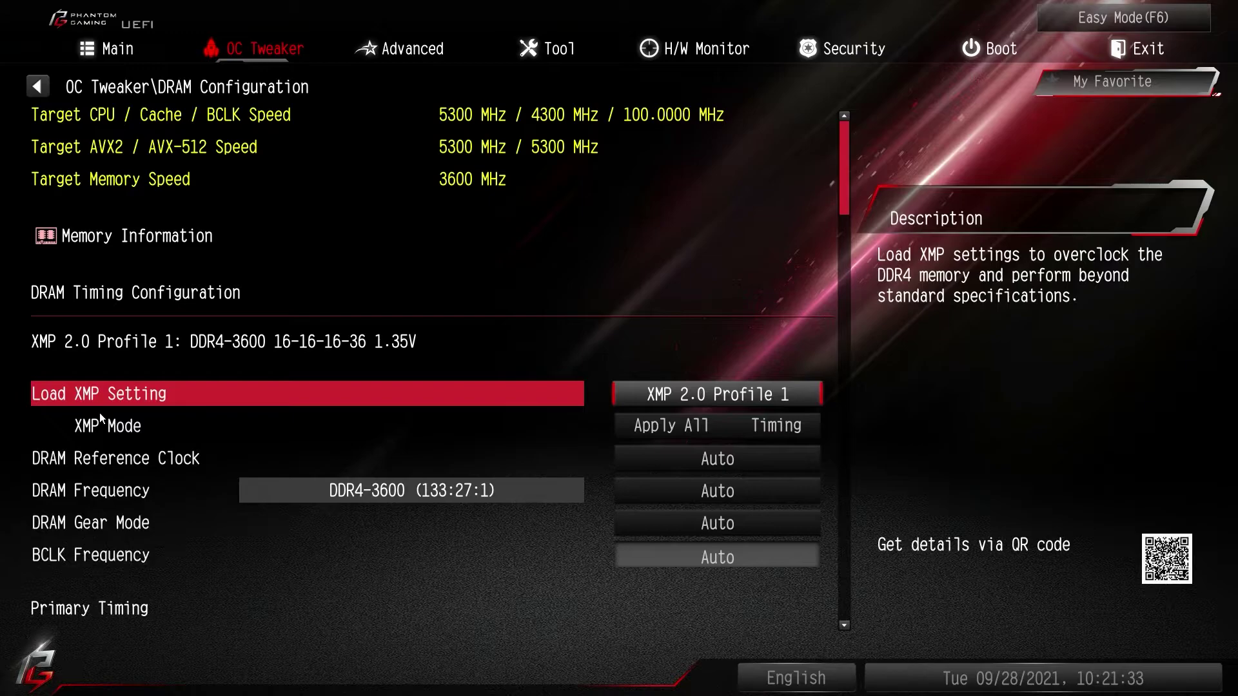
{"action": "key", "text": "Return"}
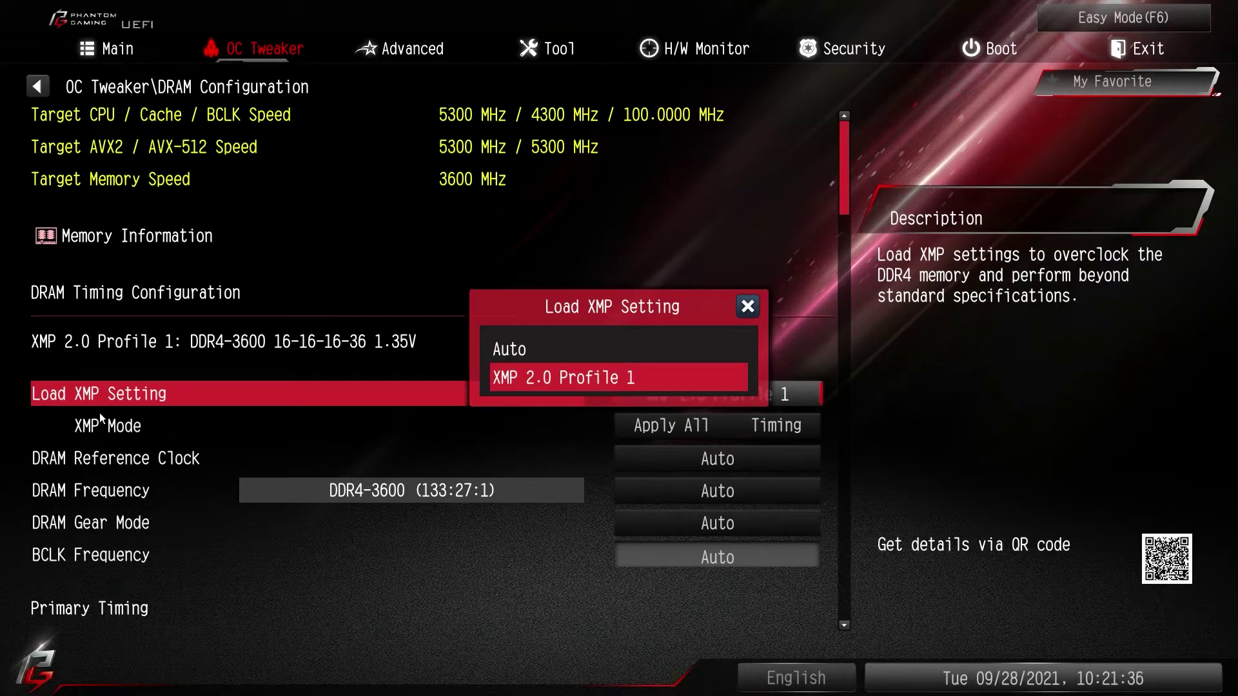
{"action": "key", "text": "Up"}
{"action": "key", "text": "Return"}
- Switch the Load XMP Setting option back to XMP 2.0 Profile 1
{"action": "key", "text": "Return"}
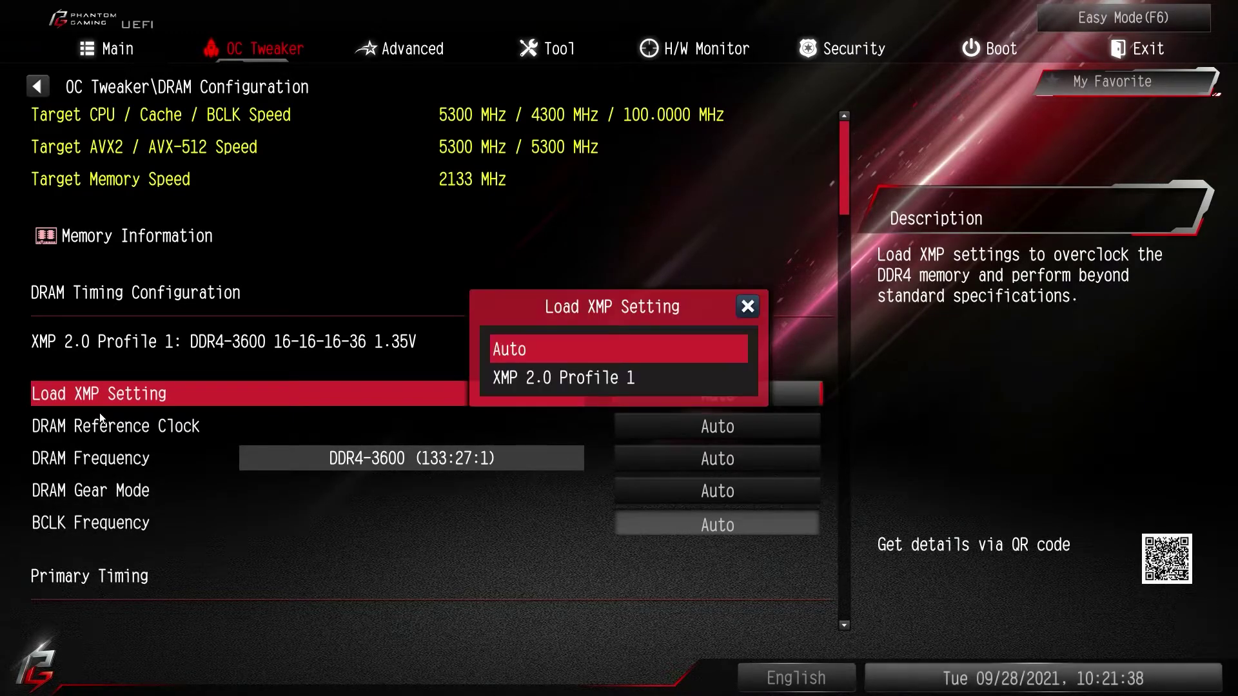
{"action": "key", "text": "Down"}
{"action": "key", "text": "Return"}
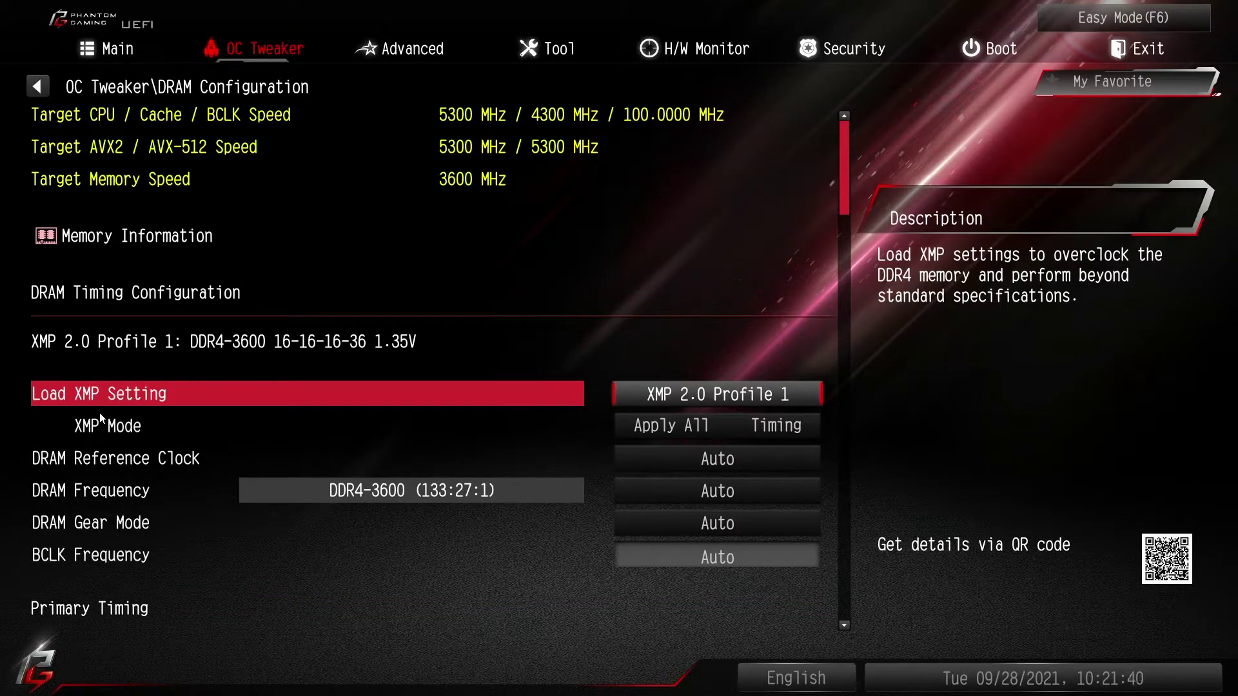
- Set the DRAM Frequency to DDR4-3800
{"action": "key", "text": "Down"}
{"action": "key", "text": "Down"}
{"action": "key", "text": "Down"}
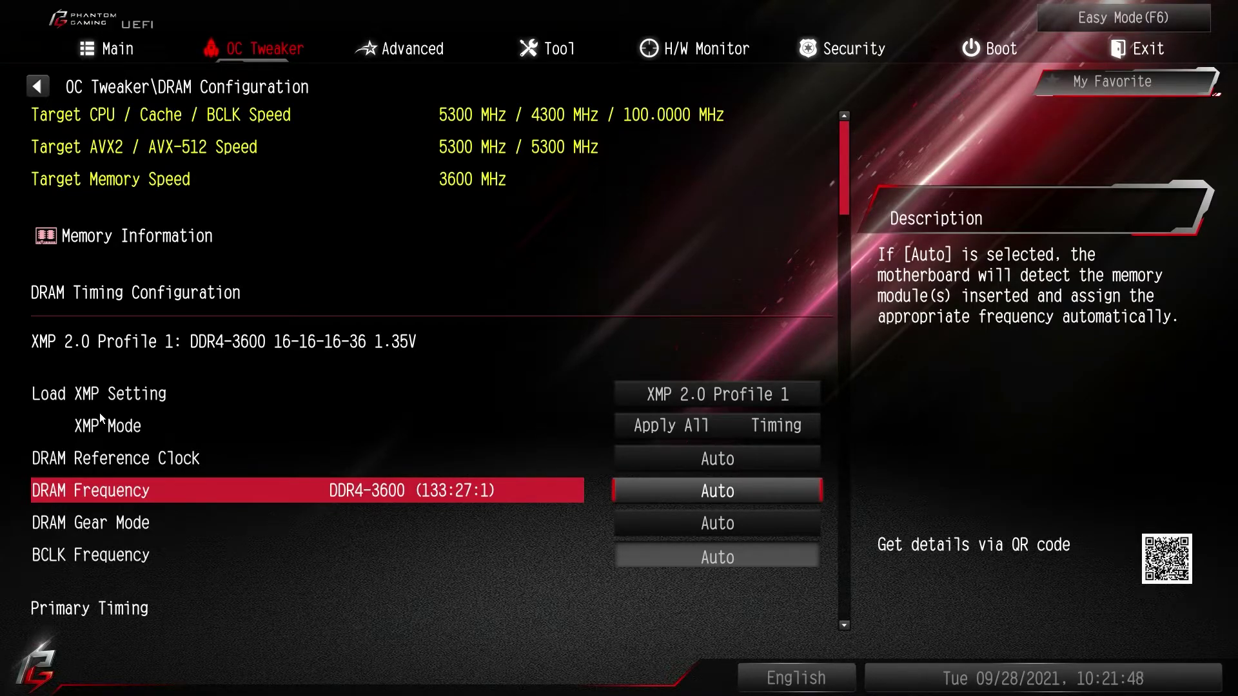
{"action": "key", "text": "Return"}
{"action": "key", "text": "Down"}
{"action": "key", "text": "Down"}
{"action": "key", "text": "Down"}
{"action": "key", "text": "Down"}
{"action": "key", "text": "Down"}
{"action": "key", "text": "Down"}
{"action": "key", "text": "Down"}
{"action": "key", "text": "Down"}
{"action": "key", "text": "Down"}
{"action": "key", "text": "Down"}
{"action": "key", "text": "Down"}
{"action": "key", "text": "Down"}
{"action": "key", "text": "Down"}
{"action": "key", "text": "Down"}
{"action": "key", "text": "Down"}
{"action": "key", "text": "Down"}
{"action": "key", "text": "Down"}
{"action": "key", "text": "Down"}
{"action": "key", "text": "Down"}
{"action": "key", "text": "Down"}
{"action": "key", "text": "Down"}
{"action": "key", "text": "Down"}
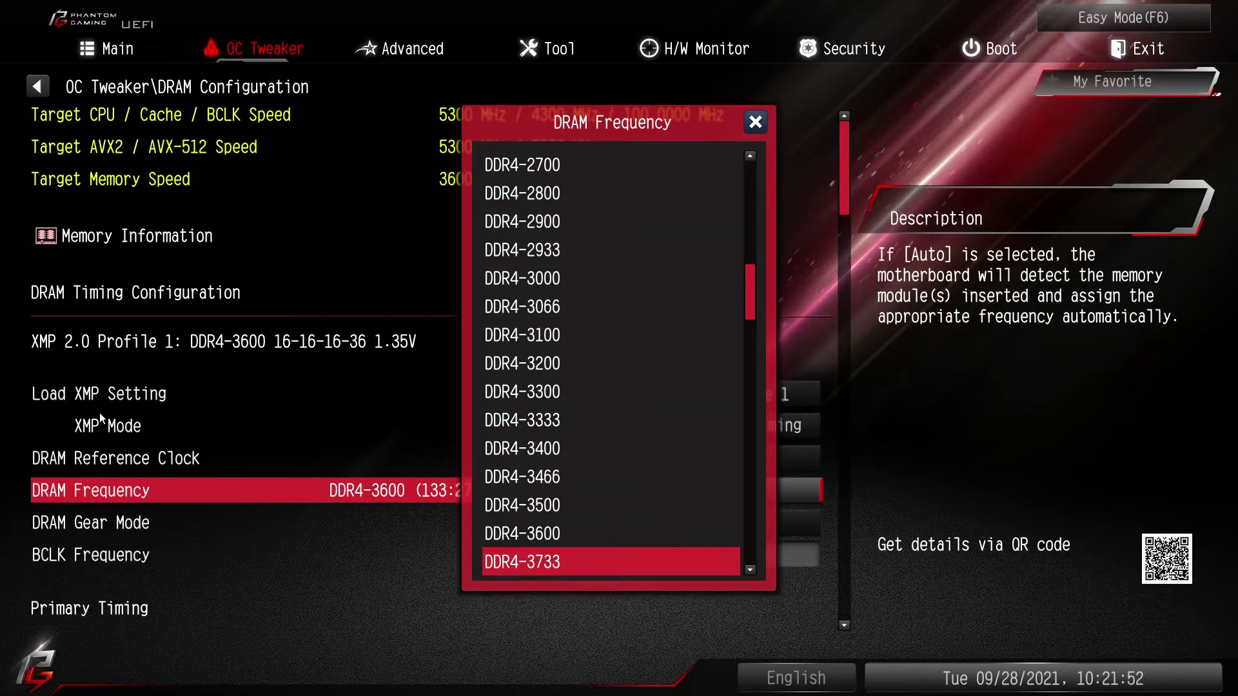
{"action": "key", "text": "Down"}
{"action": "key", "text": "Down"}
{"action": "key", "text": "Up"}
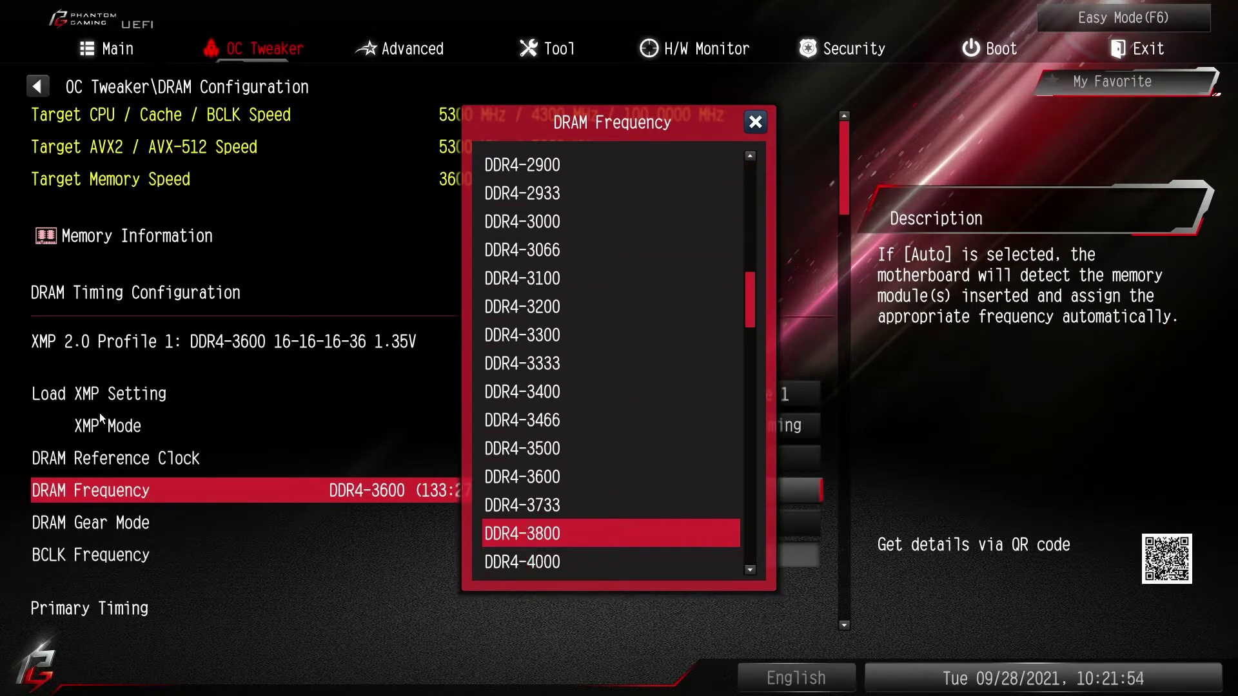
{"action": "key", "text": "Return"}
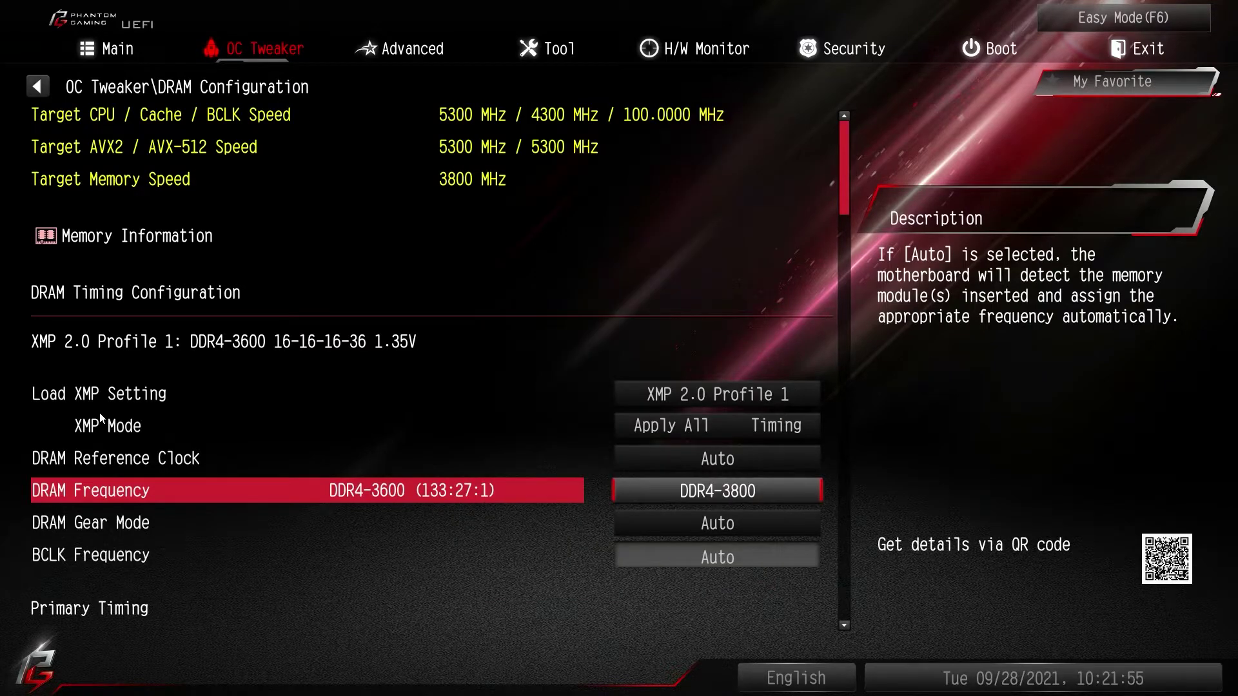
- Return the DRAM Frequency to Auto
{"action": "key", "text": "Return"}
{"action": "key", "text": "Up"}
{"action": "key", "text": "Up"}
{"action": "key", "text": "Up"}
{"action": "key", "text": "Up"}
{"action": "key", "text": "Up"}
{"action": "key", "text": "Up"}
{"action": "key", "text": "Up"}
{"action": "key", "text": "Up"}
{"action": "key", "text": "Up"}
{"action": "key", "text": "Up"}
{"action": "key", "text": "Up"}
{"action": "key", "text": "Up"}
{"action": "key", "text": "Up"}
{"action": "key", "text": "Up"}
{"action": "key", "text": "Up"}
{"action": "key", "text": "Up"}
{"action": "key", "text": "Up"}
{"action": "key", "text": "Up"}
{"action": "key", "text": "Up"}
{"action": "key", "text": "Up"}
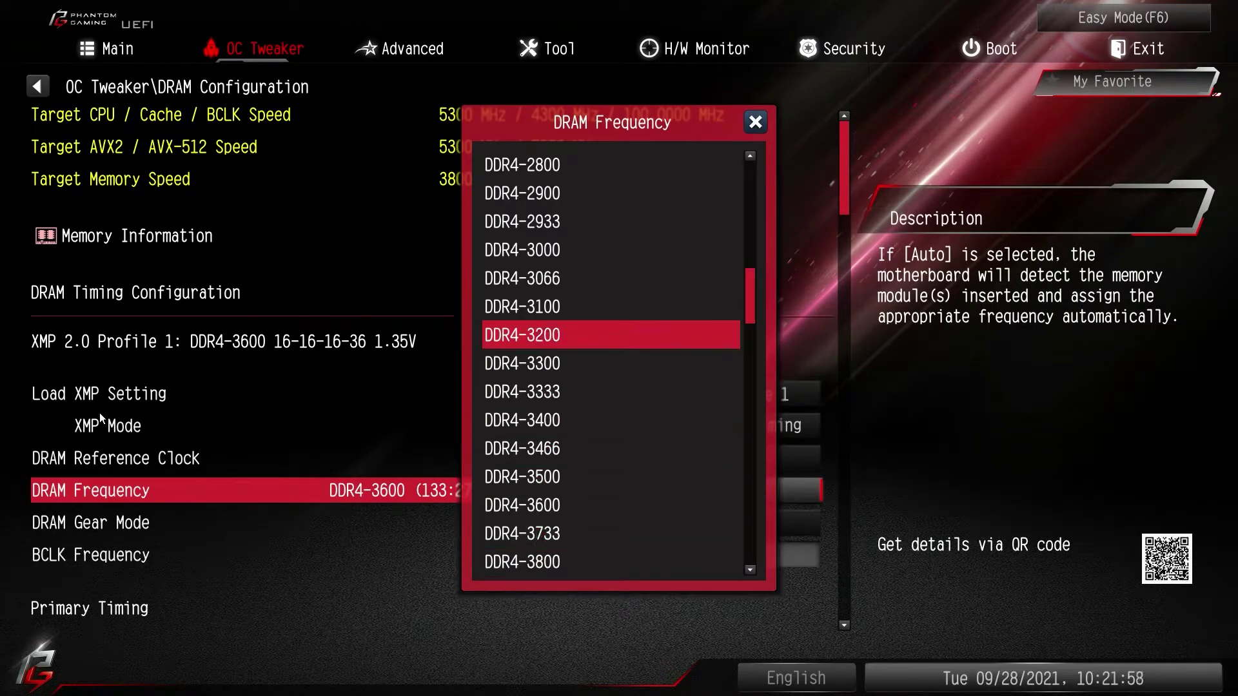
{"action": "key", "text": "Up"}
{"action": "key", "text": "Up"}
{"action": "key", "text": "Up"}
{"action": "key", "text": "Up"}
{"action": "key", "text": "Up"}
{"action": "key", "text": "Up"}
{"action": "key", "text": "Up"}
{"action": "key", "text": "Up"}
{"action": "key", "text": "Up"}
{"action": "key", "text": "Up"}
{"action": "key", "text": "Up"}
{"action": "key", "text": "Up"}
{"action": "key", "text": "Up"}
{"action": "key", "text": "Up"}
{"action": "key", "text": "Up"}
{"action": "key", "text": "Up"}
{"action": "key", "text": "Up"}
{"action": "key", "text": "Up"}
{"action": "key", "text": "Up"}
{"action": "key", "text": "Up"}
{"action": "key", "text": "Return"}
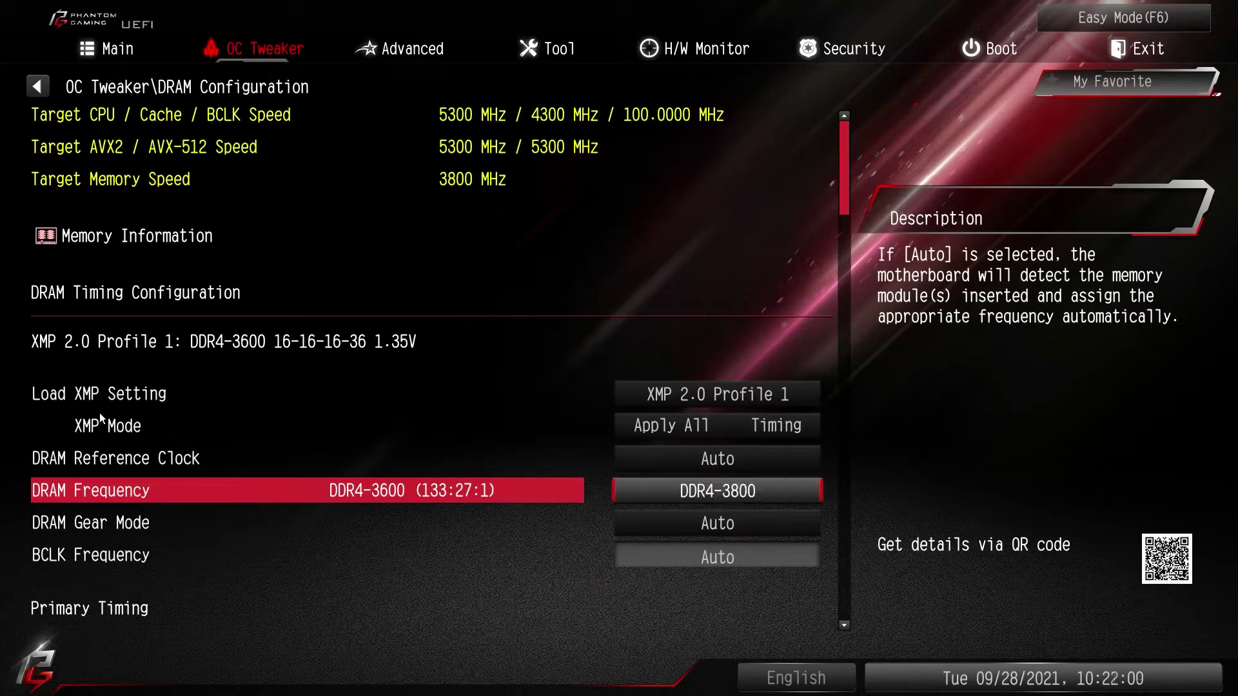
- Examine the primary and secondary memory timing options, from CAS# Latency (tCL) to CAS Write Latency (tCWL)
{"action": "key", "text": "Down"}
{"action": "key", "text": "Down"}
{"action": "key", "text": "Down"}
{"action": "key", "text": "Down"}
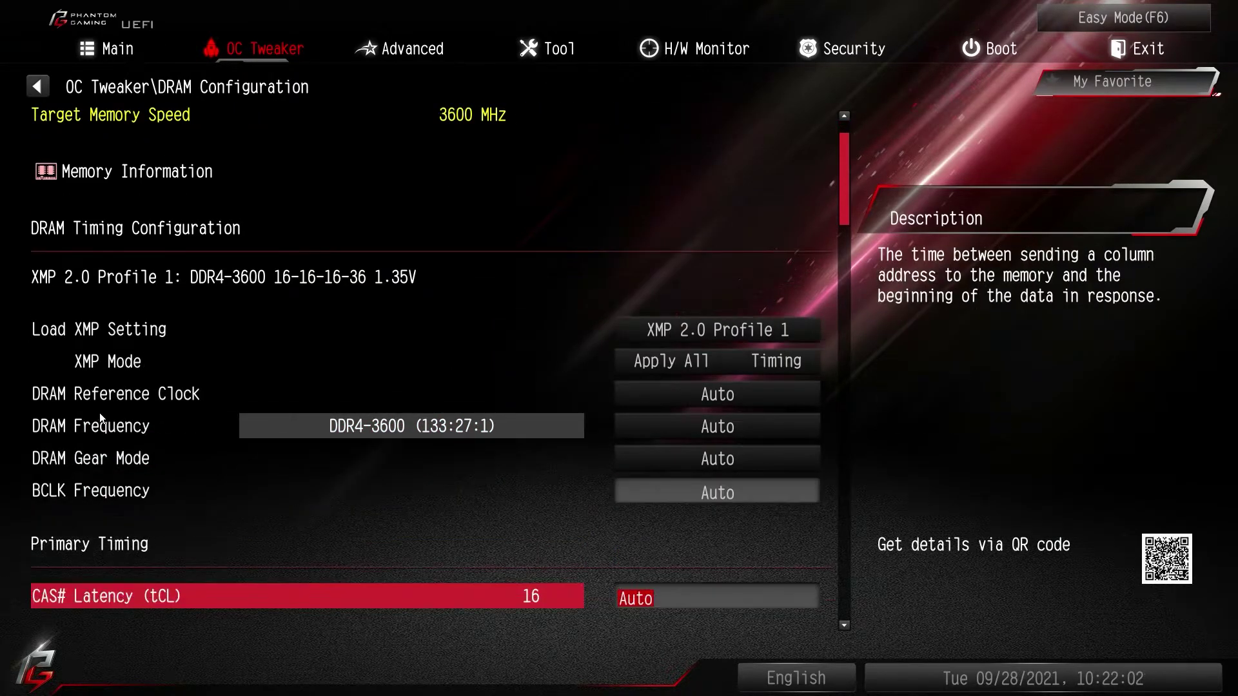
{"action": "key", "text": "Down"}
{"action": "key", "text": "Down"}
{"action": "key", "text": "Down"}
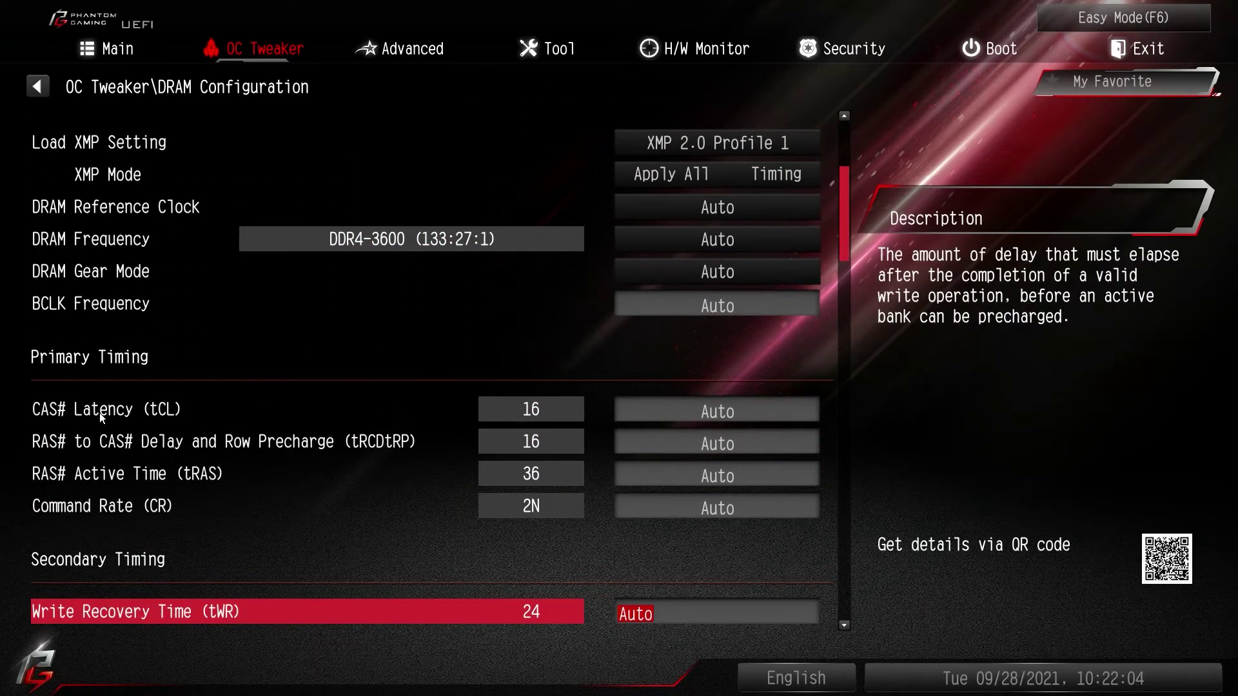
{"action": "key", "text": "Up"}
{"action": "key", "text": "Down"}
{"action": "key", "text": "Down"}
{"action": "key", "text": "Down"}
{"action": "key", "text": "Down"}
{"action": "key", "text": "Down"}
{"action": "key", "text": "Down"}
{"action": "key", "text": "Down"}
{"action": "key", "text": "Down"}
{"action": "key", "text": "Down"}
{"action": "key", "text": "Down"}
{"action": "key", "text": "Down"}
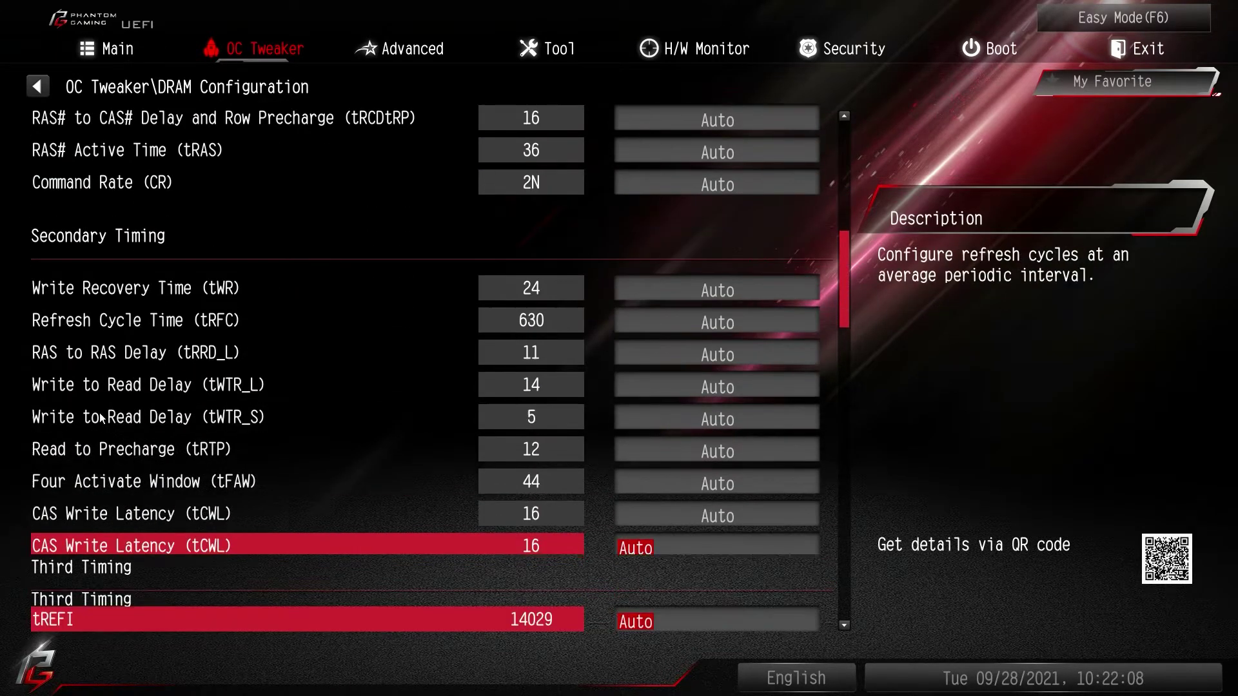
- Examine the third timing and turn around timing options, down to tWRWR_dd
{"action": "key", "text": "Down"}
{"action": "key", "text": "Down"}
{"action": "key", "text": "Down"}
{"action": "key", "text": "Down"}
{"action": "key", "text": "Down"}
{"action": "key", "text": "Down"}
{"action": "key", "text": "Down"}
{"action": "key", "text": "Down"}
{"action": "key", "text": "Down"}
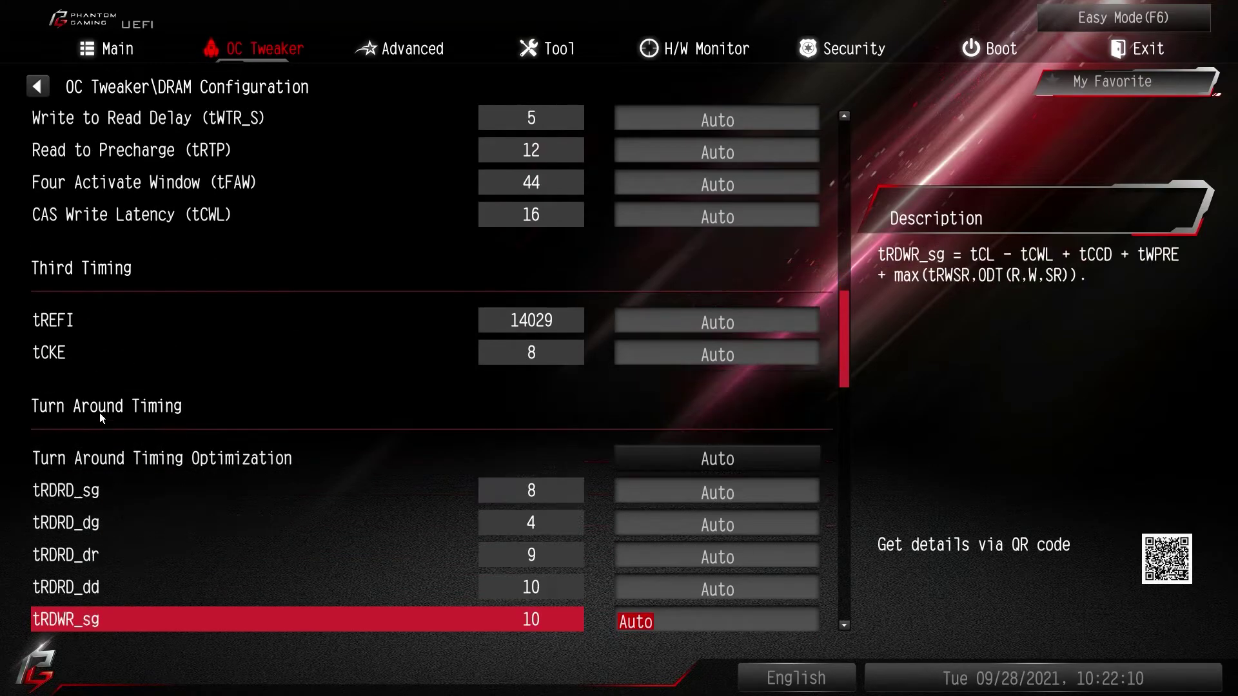
{"action": "key", "text": "Down"}
{"action": "key", "text": "Down"}
{"action": "key", "text": "Down"}
{"action": "key", "text": "Down"}
{"action": "key", "text": "Down"}
{"action": "key", "text": "Down"}
{"action": "key", "text": "Down"}
{"action": "key", "text": "Down"}
{"action": "key", "text": "Down"}
{"action": "key", "text": "Down"}
{"action": "key", "text": "Down"}
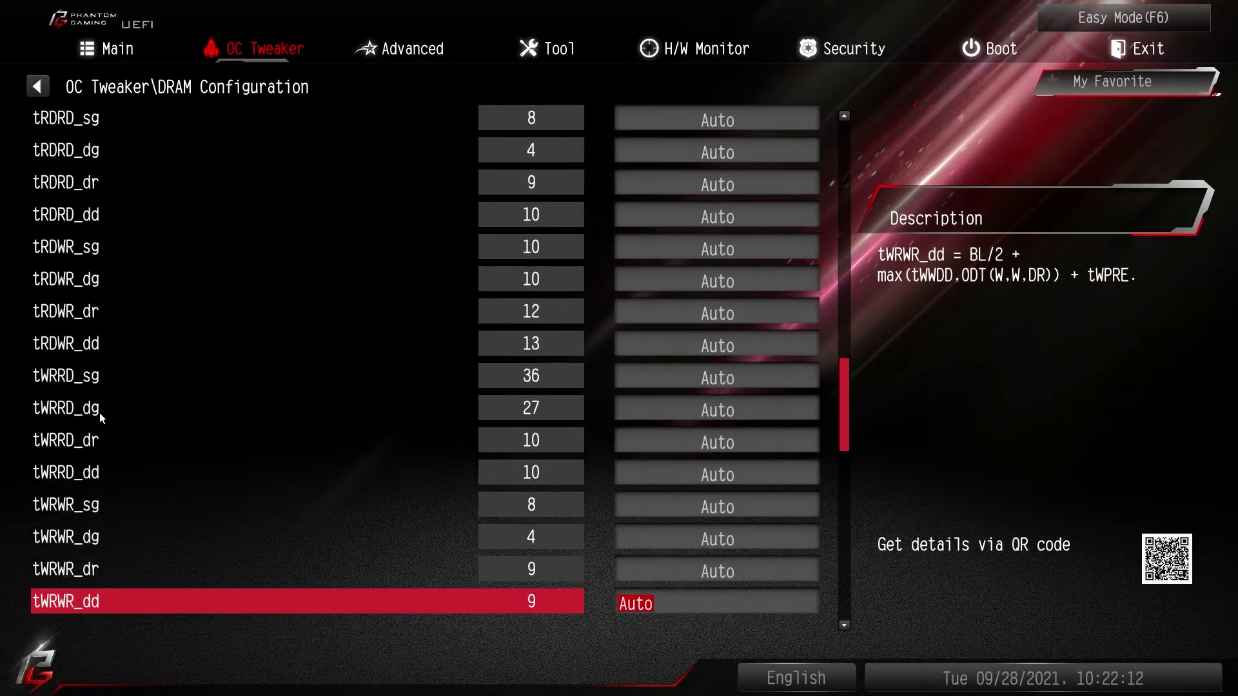
- Examine the round trip timing options and the ODT WR, NOM and PARK settings
{"action": "key", "text": "Down"}
{"action": "key", "text": "Down"}
{"action": "key", "text": "Down"}
{"action": "key", "text": "Down"}
{"action": "key", "text": "Down"}
{"action": "key", "text": "Down"}
{"action": "key", "text": "Down"}
{"action": "key", "text": "Down"}
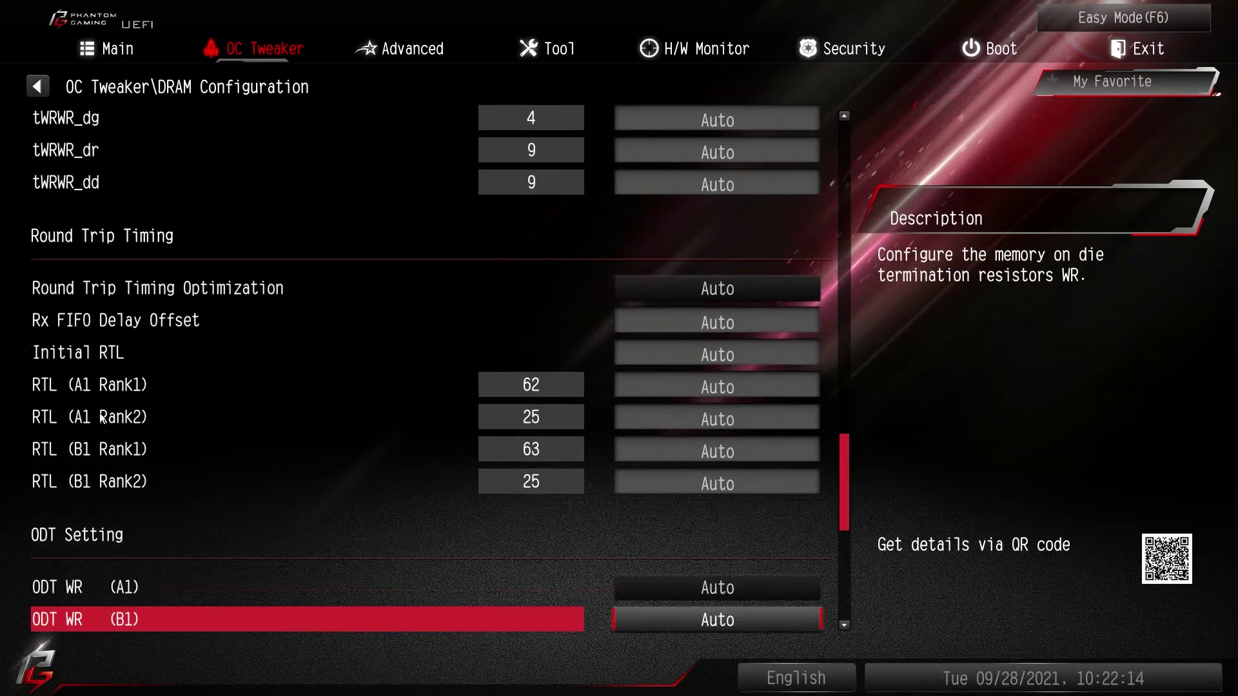
{"action": "key", "text": "Down"}
{"action": "key", "text": "Down"}
{"action": "key", "text": "Down"}
{"action": "key", "text": "Down"}
- Examine the advanced memory settings, including ASRock Timing Optimization, Memory Training Mode, MC Driving Offsets and MRC Fast Boot
{"action": "key", "text": "Down"}
{"action": "key", "text": "Down"}
{"action": "key", "text": "Down"}
{"action": "key", "text": "Down"}
{"action": "key", "text": "Down"}
{"action": "key", "text": "Down"}
{"action": "key", "text": "Down"}
{"action": "key", "text": "Down"}
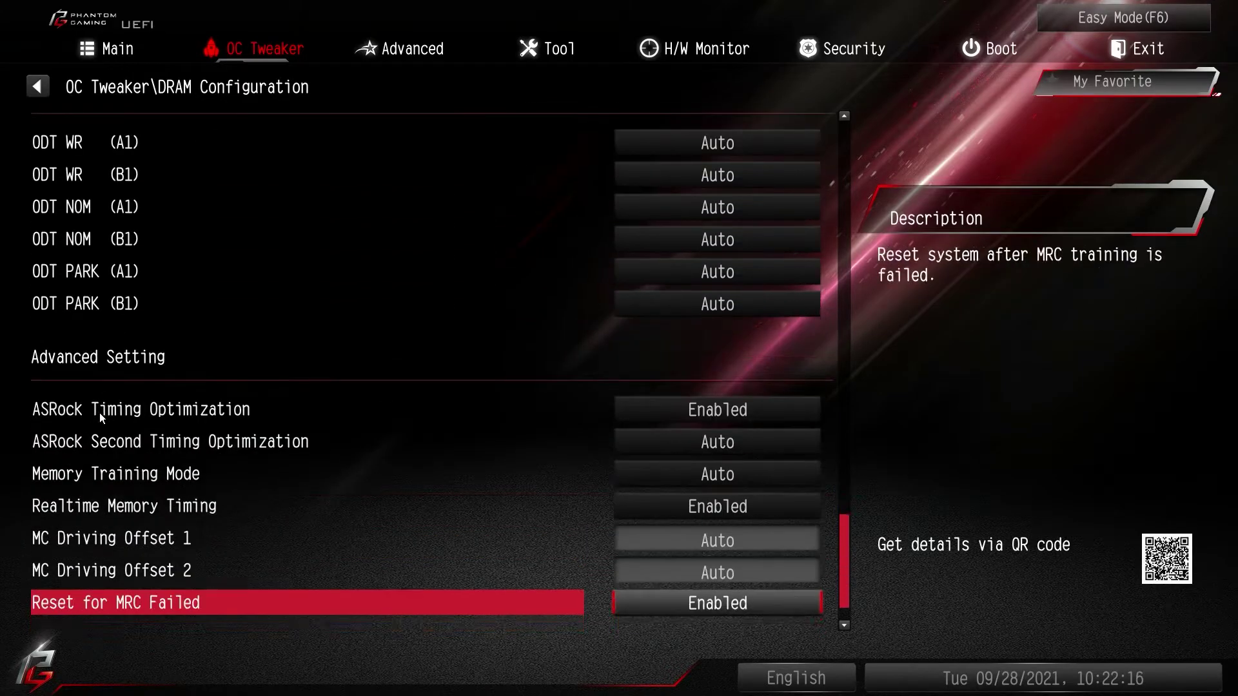
{"action": "key", "text": "Up"}
{"action": "key", "text": "Up"}
{"action": "key", "text": "Up"}
{"action": "key", "text": "Up"}
{"action": "key", "text": "Up"}
{"action": "key", "text": "Up"}
{"action": "key", "text": "Up"}
{"action": "key", "text": "Up"}
{"action": "key", "text": "Up"}
{"action": "key", "text": "Up"}
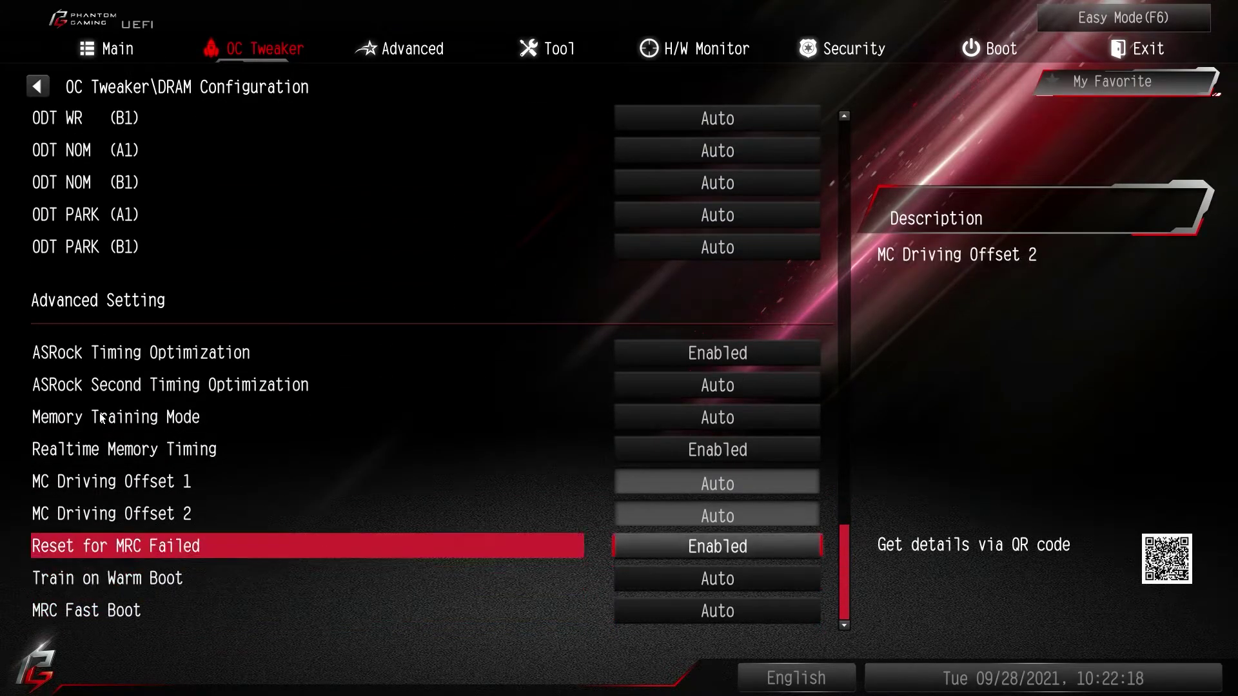
- Go back up through the DRAM options from Reset for MRC Failed to CAS# Latency (tCL), reviewing the round trip, turn around and secondary timings
{"action": "key", "text": "Up"}
{"action": "key", "text": "Up"}
{"action": "key", "text": "Up"}
{"action": "key", "text": "Up"}
{"action": "key", "text": "Up"}
{"action": "key", "text": "Up"}
{"action": "key", "text": "Up"}
{"action": "key", "text": "Up"}
{"action": "key", "text": "Up"}
{"action": "key", "text": "Up"}
{"action": "key", "text": "Up"}
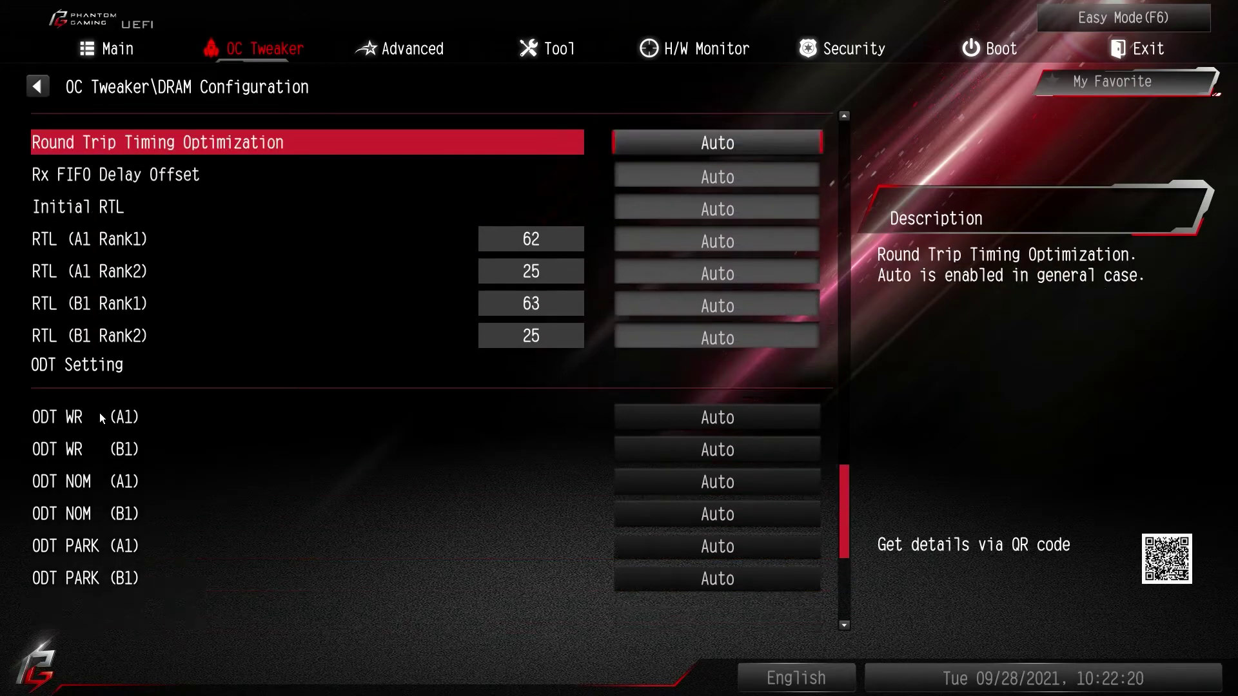
{"action": "key", "text": "Up"}
{"action": "key", "text": "Up"}
{"action": "key", "text": "Up"}
{"action": "key", "text": "Up"}
{"action": "key", "text": "Up"}
{"action": "key", "text": "Up"}
{"action": "key", "text": "Up"}
{"action": "key", "text": "Up"}
{"action": "key", "text": "Up"}
{"action": "key", "text": "Up"}
{"action": "key", "text": "Up"}
{"action": "key", "text": "Up"}
{"action": "key", "text": "Up"}
{"action": "key", "text": "Up"}
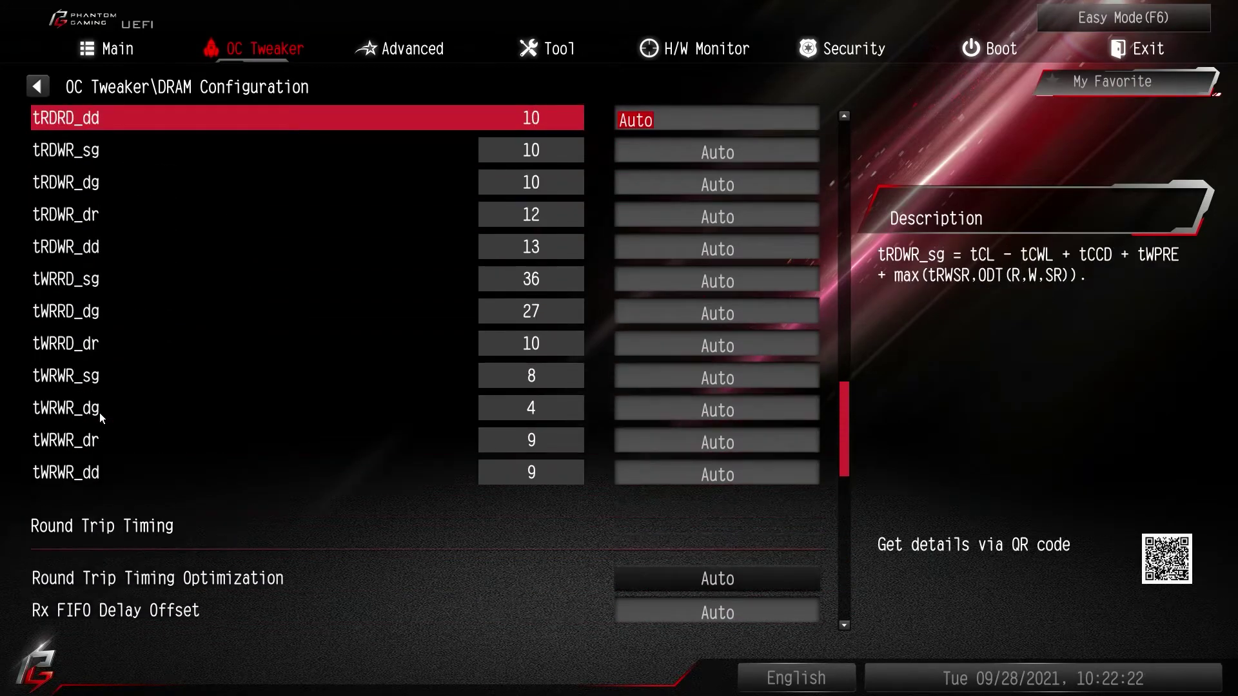
{"action": "key", "text": "Up"}
{"action": "key", "text": "Up"}
{"action": "key", "text": "Up"}
{"action": "key", "text": "Up"}
{"action": "key", "text": "Up"}
{"action": "key", "text": "Up"}
{"action": "key", "text": "Up"}
{"action": "key", "text": "Up"}
{"action": "key", "text": "Up"}
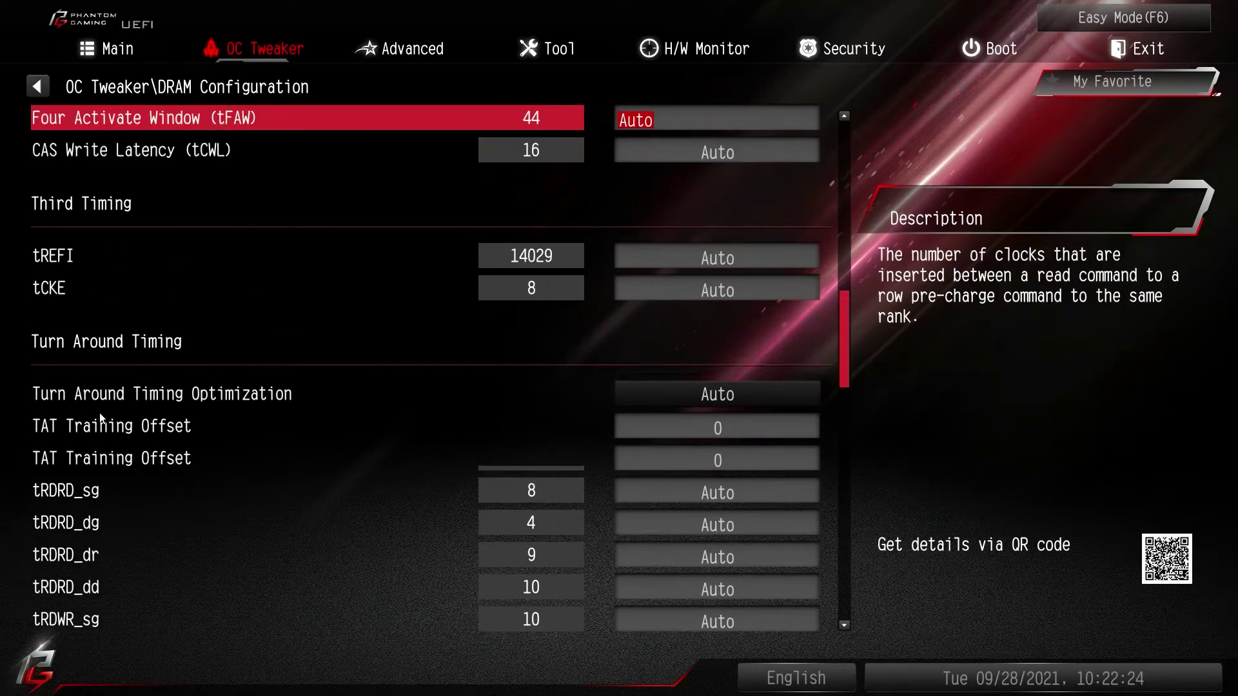
{"action": "key", "text": "Up"}
{"action": "key", "text": "Up"}
{"action": "key", "text": "Up"}
{"action": "key", "text": "Up"}
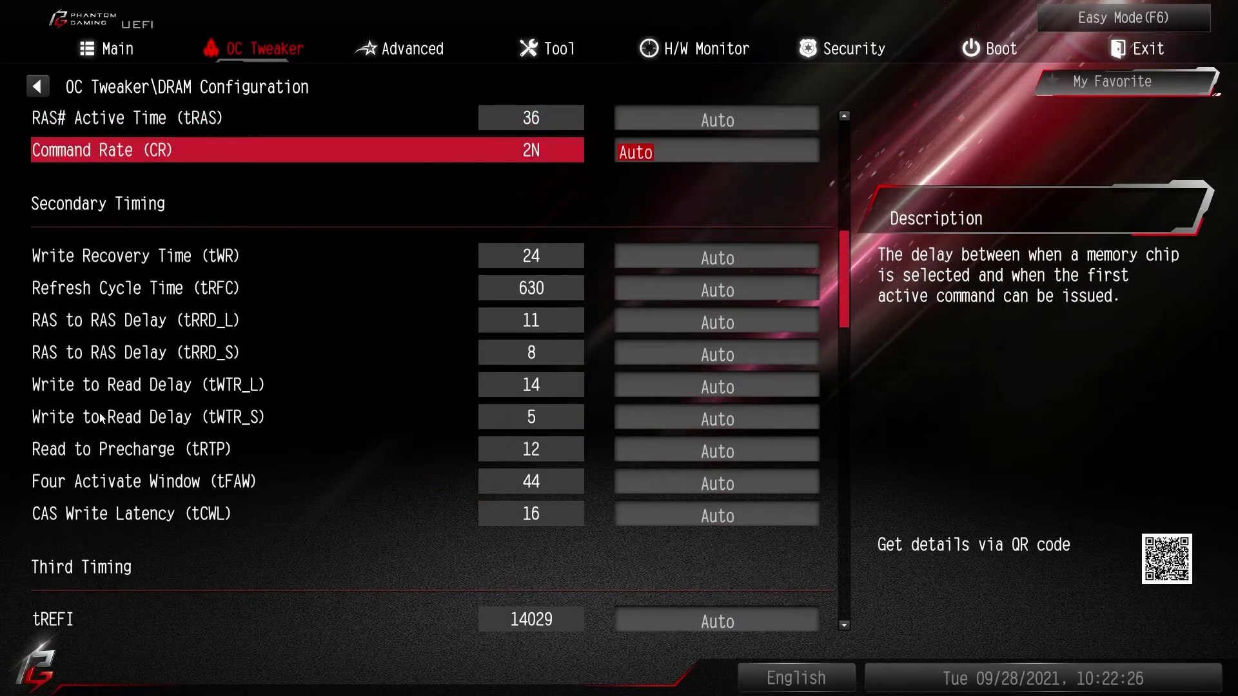
{"action": "key", "text": "Down"}
{"action": "key", "text": "Up"}
{"action": "key", "text": "Up"}
{"action": "key", "text": "Up"}
{"action": "key", "text": "Up"}
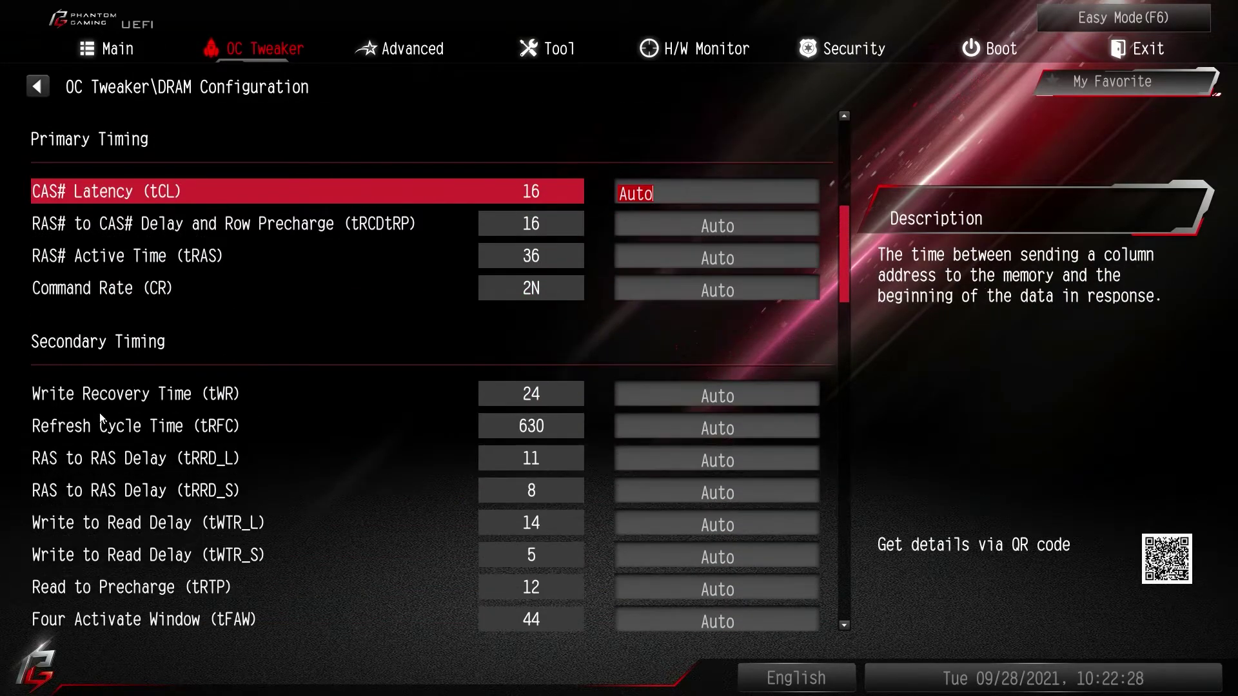
- Examine the primary timing options, including CAS# Latency (tCL), tRCDtRP, RAS# Active Time (tRAS) and Command Rate (CR)
{"action": "key", "text": "Down"}
{"action": "key", "text": "Down"}
{"action": "key", "text": "Down"}
{"action": "key", "text": "Up"}
{"action": "key", "text": "Up"}
{"action": "key", "text": "Up"}
{"action": "key", "text": "Down"}
{"action": "key", "text": "Down"}
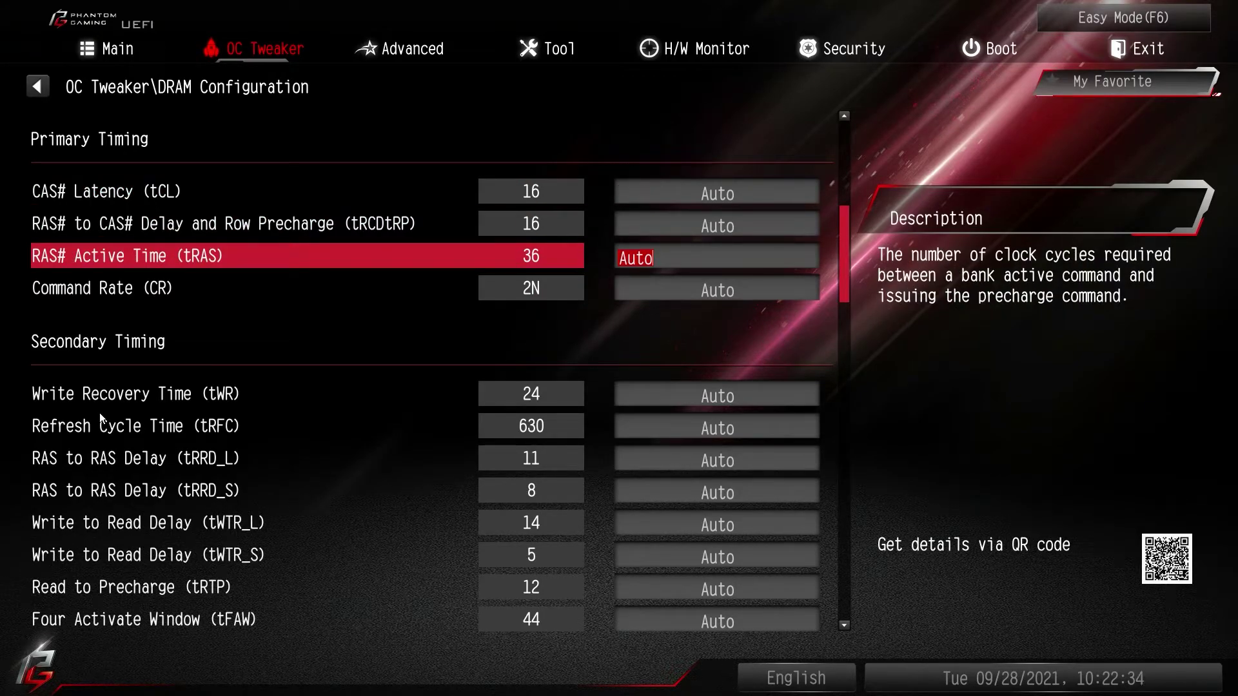
- Leave the DRAM page, open Voltage Configuration and view the available Voltage Mode choices
{"action": "key", "text": "Escape"}
{"action": "key", "text": "Down"}
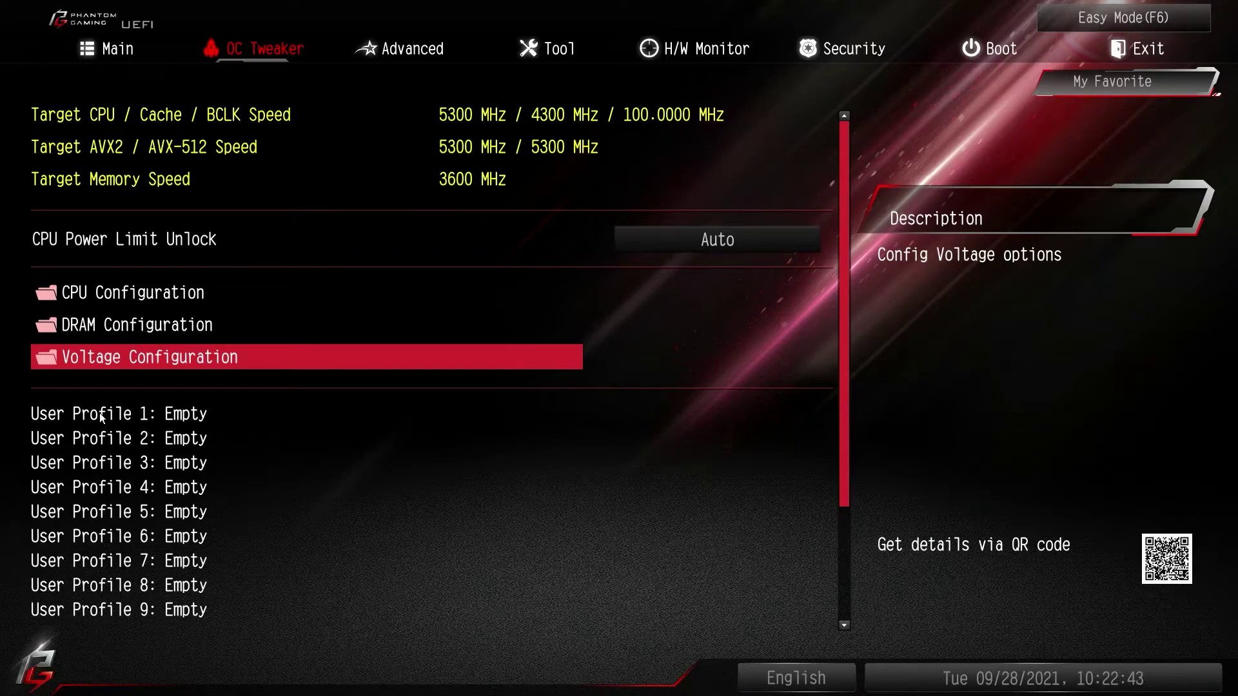
{"action": "key", "text": "Up"}
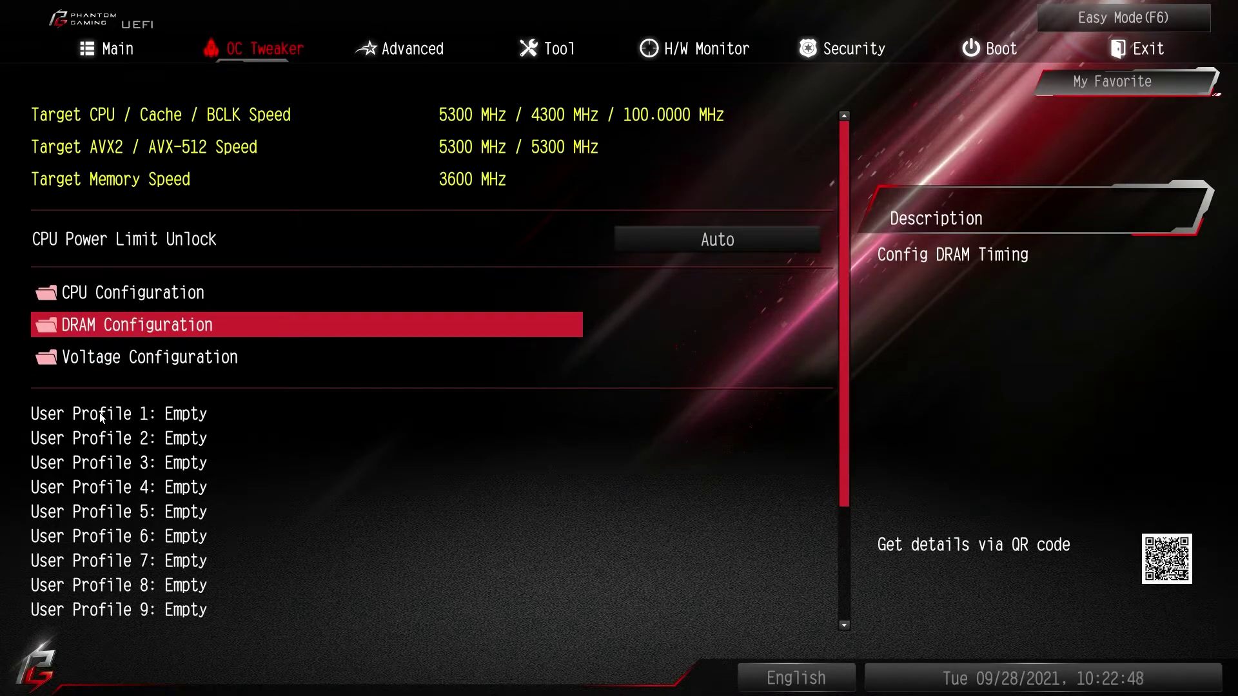
{"action": "key", "text": "Up"}
{"action": "key", "text": "Down"}
{"action": "key", "text": "Down"}
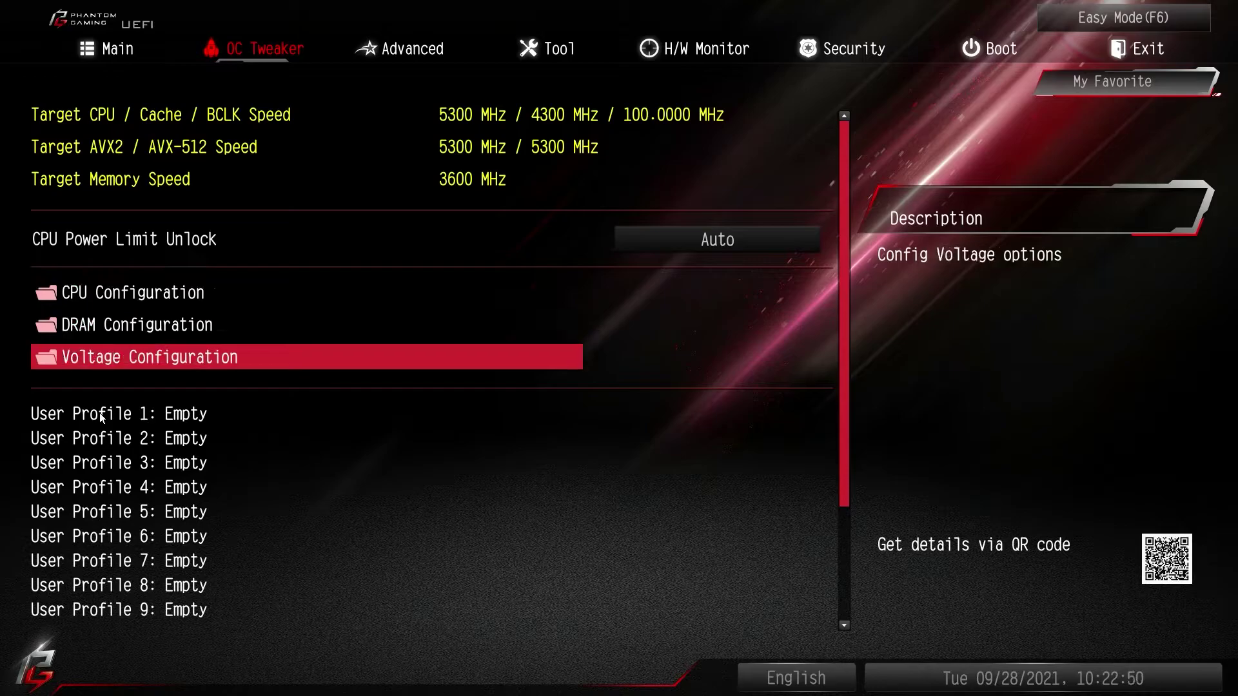
{"action": "key", "text": "Return"}
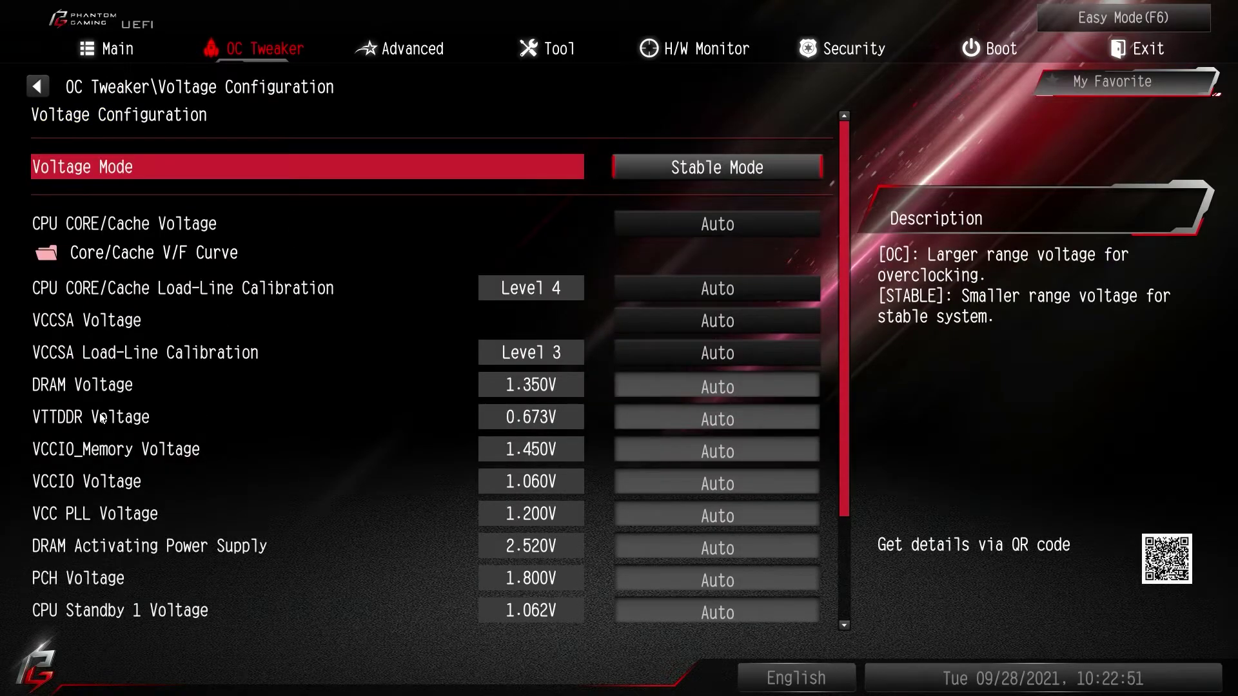
{"action": "key", "text": "Return"}
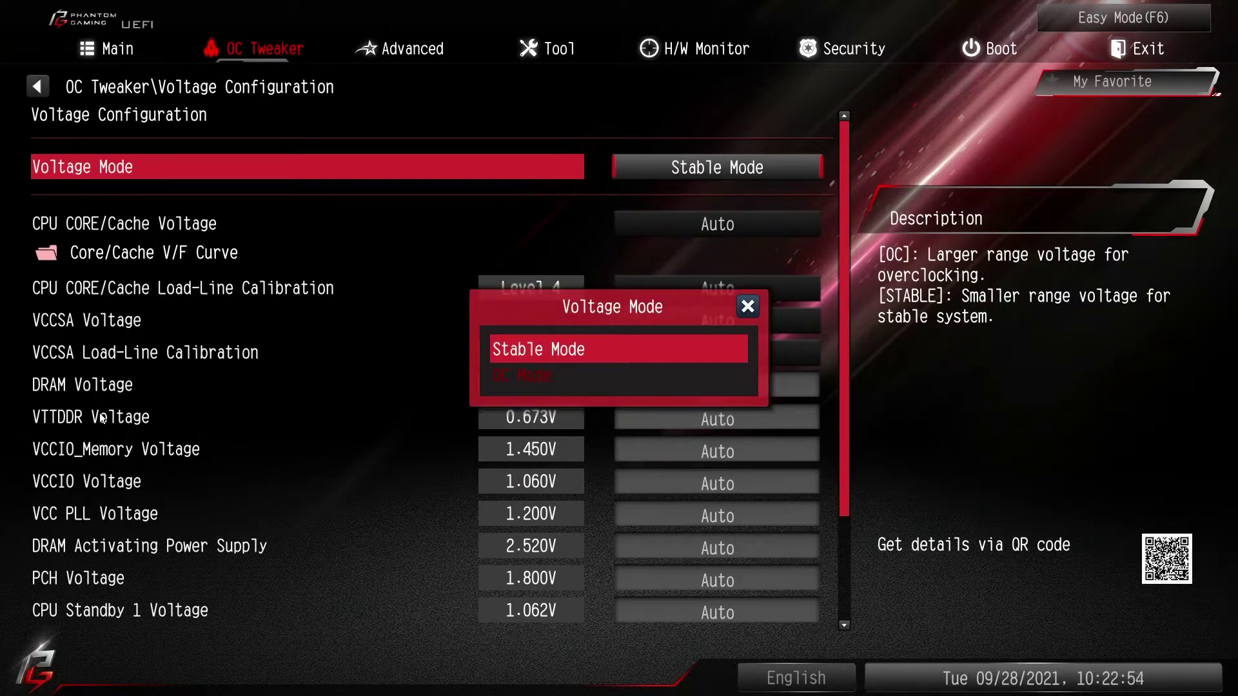
{"action": "key", "text": "Return"}
- Examine the voltage options from CPU CORE/Cache Voltage and Load-Line Calibration down to the AVX-512 Voltage Guardband Scale Factor
{"action": "key", "text": "Down"}
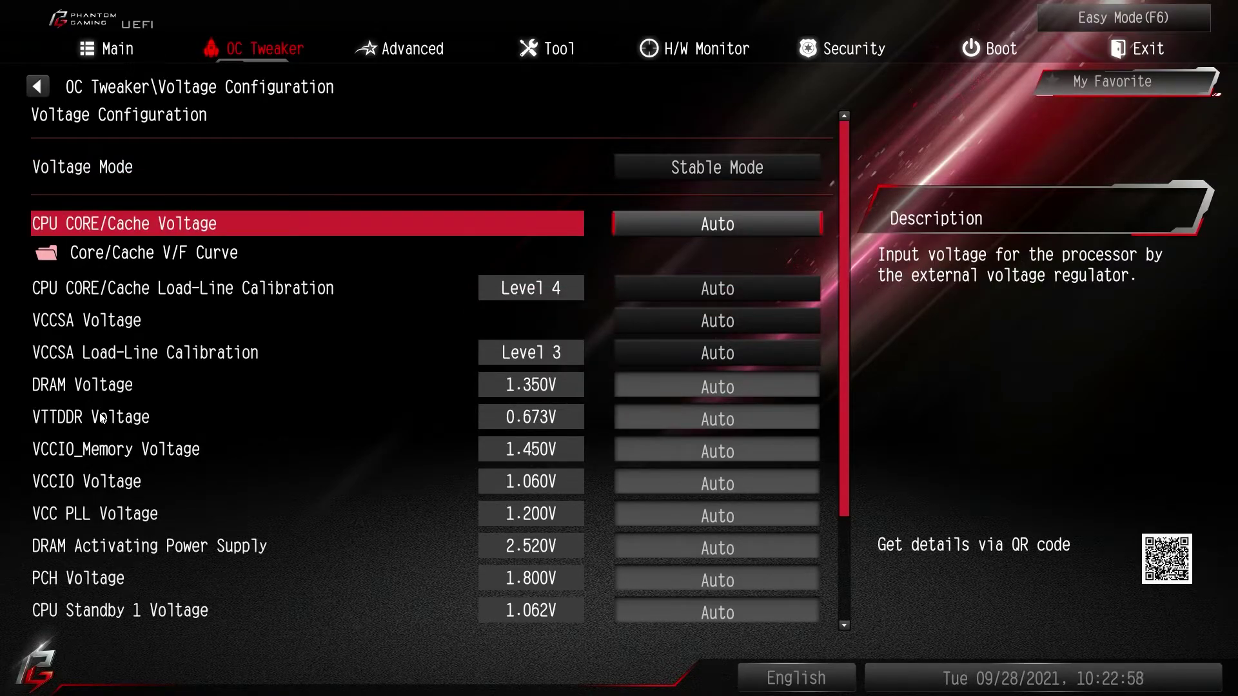
{"action": "key", "text": "Down"}
{"action": "key", "text": "Down"}
{"action": "key", "text": "Down"}
{"action": "key", "text": "Down"}
{"action": "key", "text": "Down"}
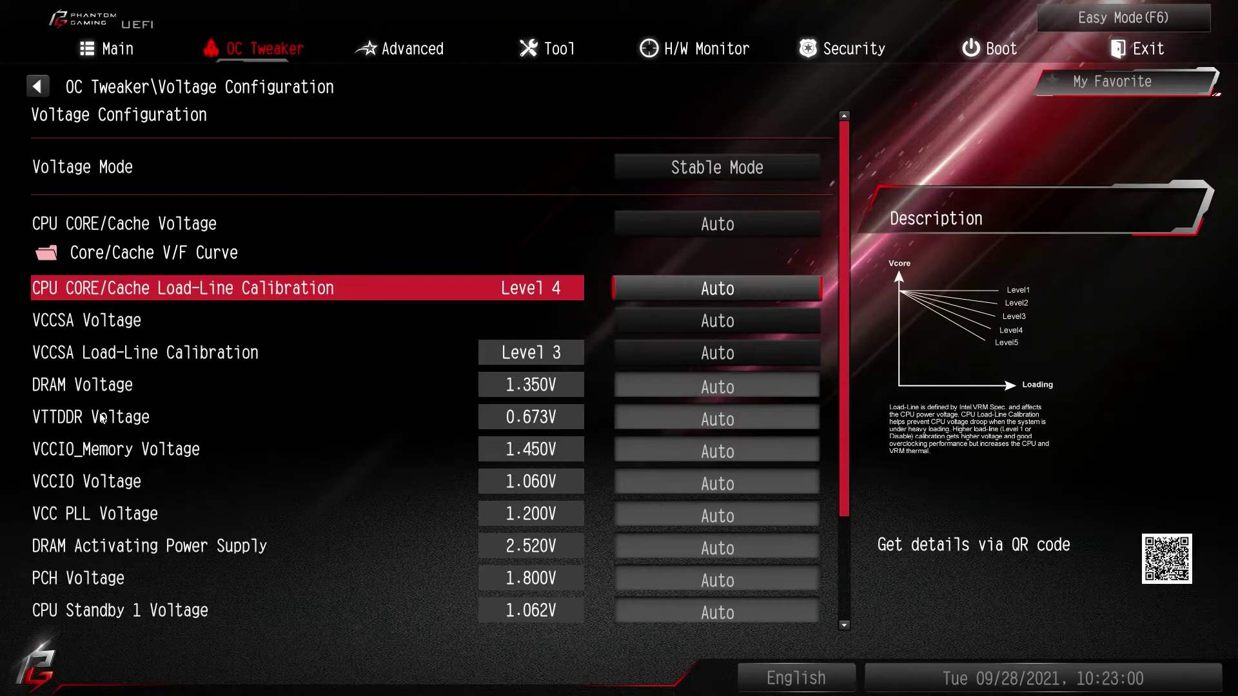
{"action": "key", "text": "Down"}
{"action": "key", "text": "Down"}
{"action": "key", "text": "Down"}
{"action": "key", "text": "Down"}
{"action": "key", "text": "Down"}
{"action": "key", "text": "Down"}
{"action": "key", "text": "Down"}
{"action": "key", "text": "Down"}
{"action": "key", "text": "Down"}
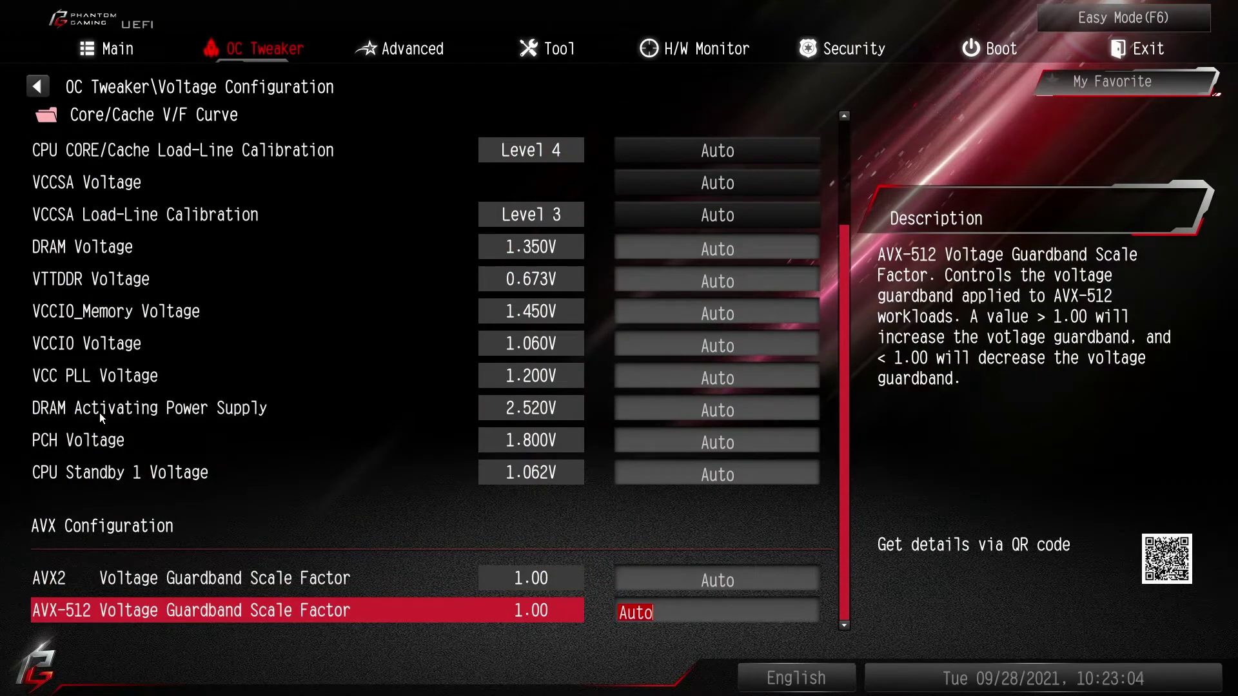
- Set Voltage Mode to OC Mode
{"action": "key", "text": "Up"}
{"action": "key", "text": "Up"}
{"action": "key", "text": "Up"}
{"action": "key", "text": "Up"}
{"action": "key", "text": "Up"}
{"action": "key", "text": "Up"}
{"action": "key", "text": "Up"}
{"action": "key", "text": "Up"}
{"action": "key", "text": "Up"}
{"action": "key", "text": "Up"}
{"action": "key", "text": "Up"}
{"action": "key", "text": "Up"}
{"action": "key", "text": "Up"}
{"action": "key", "text": "Up"}
{"action": "key", "text": "Up"}
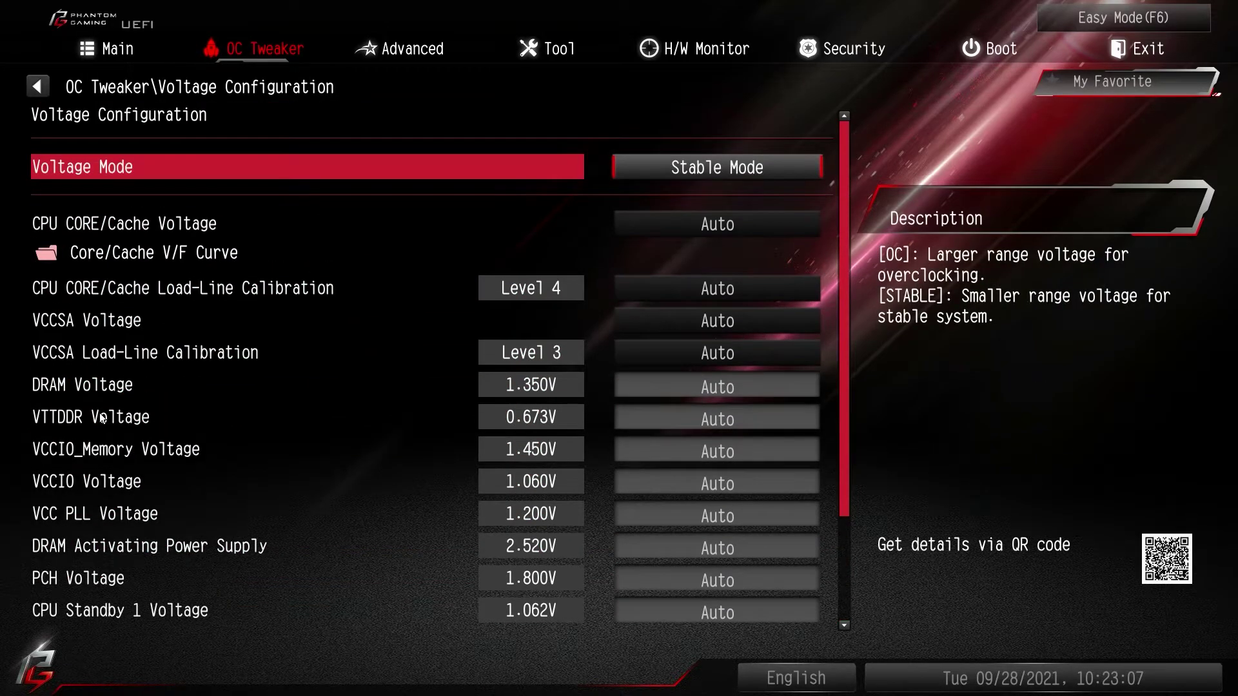
{"action": "key", "text": "Return"}
{"action": "key", "text": "Down"}
{"action": "key", "text": "Return"}
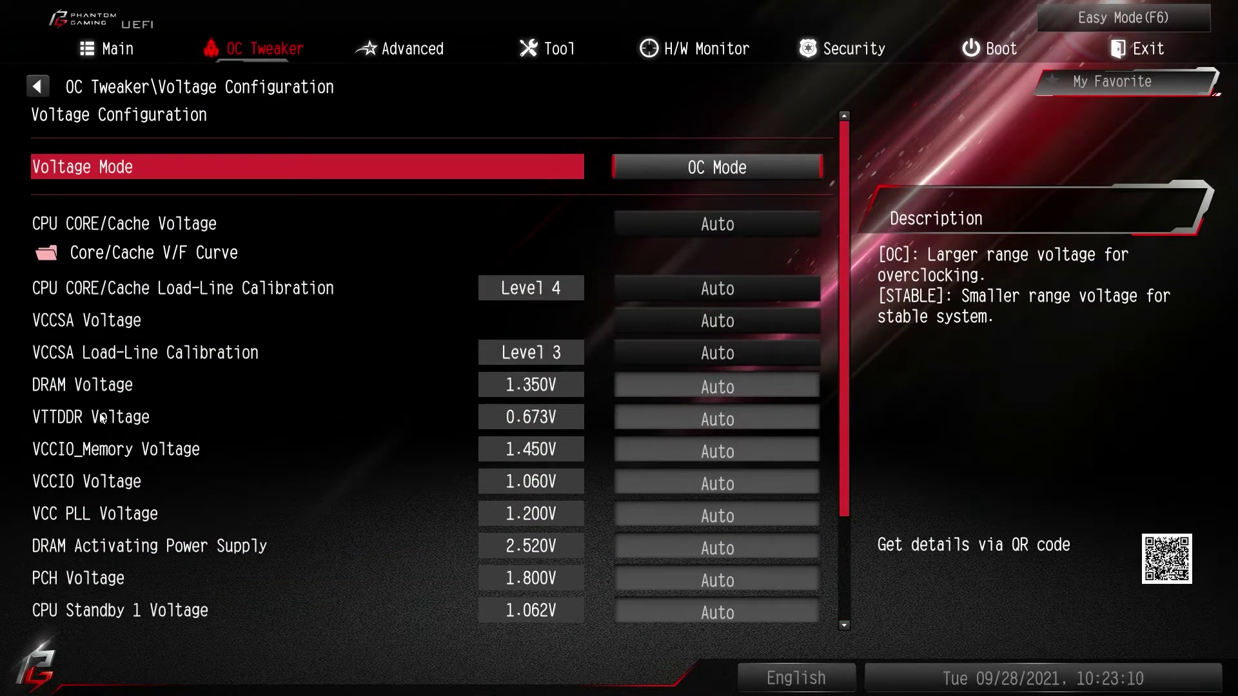
- Return Voltage Mode to Stable Mode
{"action": "key", "text": "Return"}
{"action": "key", "text": "Up"}
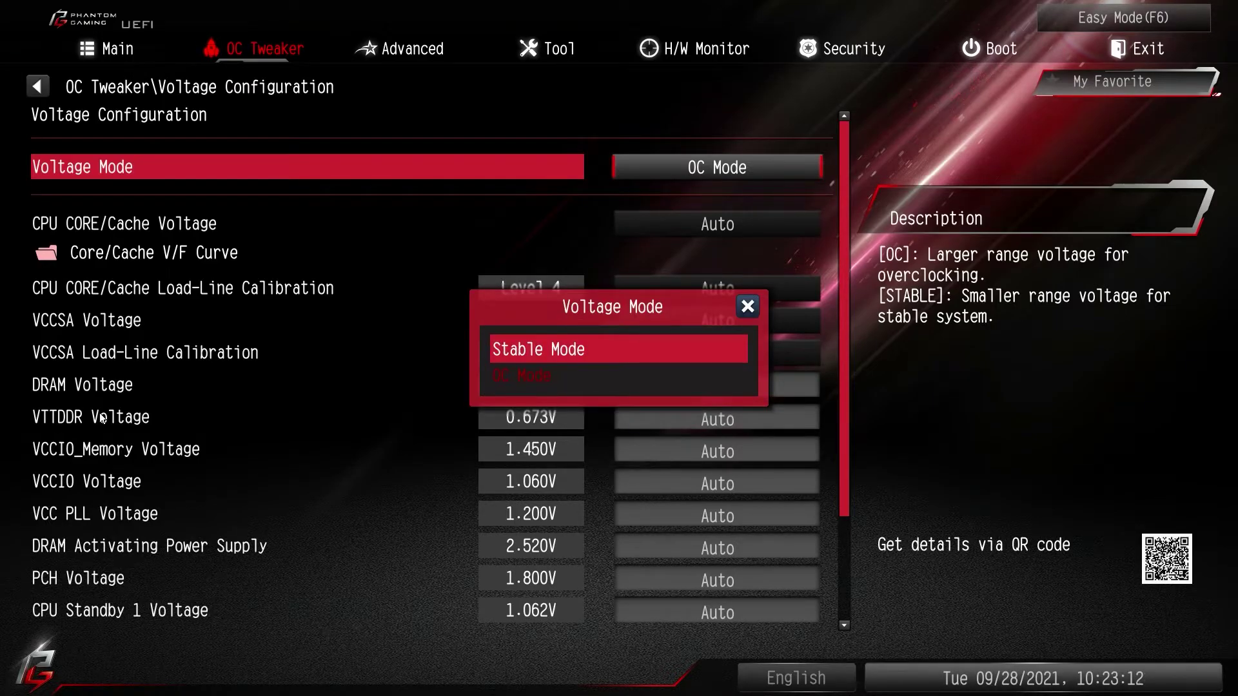
{"action": "key", "text": "Escape"}
{"action": "key", "text": "minus"}
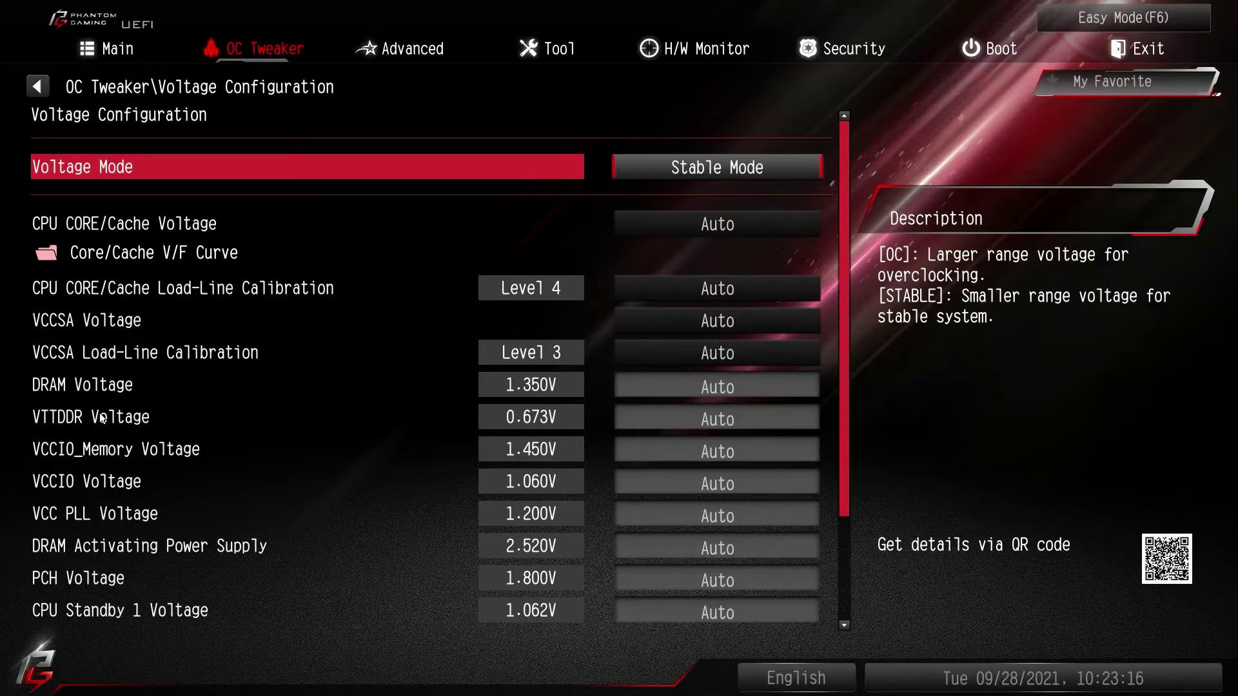
- Leave Voltage Configuration and examine the OC Tweaker user profiles, save and load user default options, and CPU Power Limit Unlock
{"action": "key", "text": "Escape"}
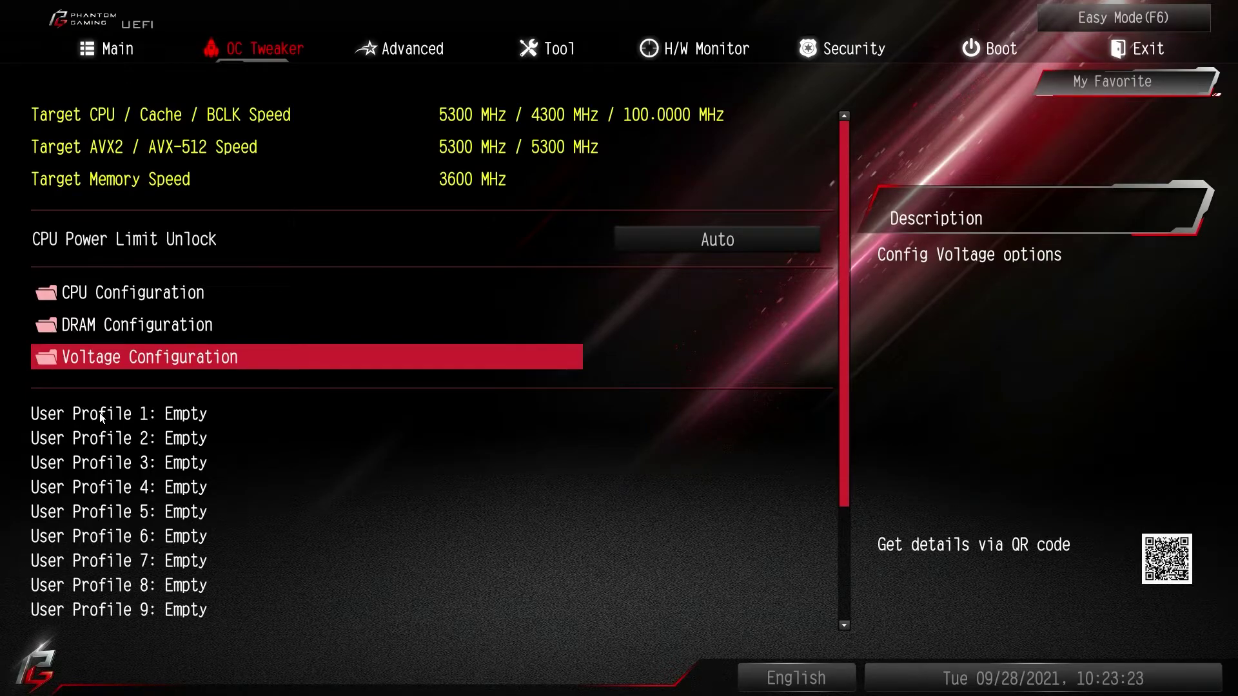
{"action": "scroll", "coordinate": [307, 598], "scroll_direction": "down", "scroll_amount": 3}
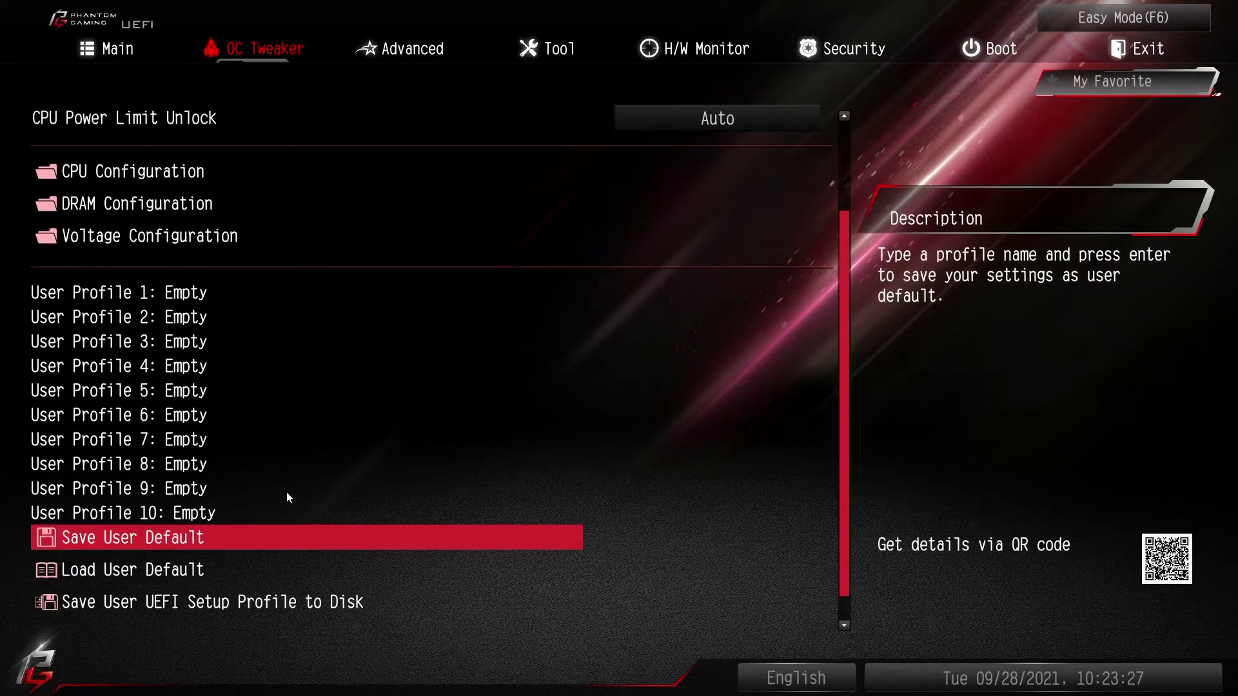
{"action": "key", "text": "Up"}
{"action": "key", "text": "Down"}
{"action": "key", "text": "Up"}
{"action": "key", "text": "Up"}
{"action": "key", "text": "Up"}
{"action": "key", "text": "Up"}
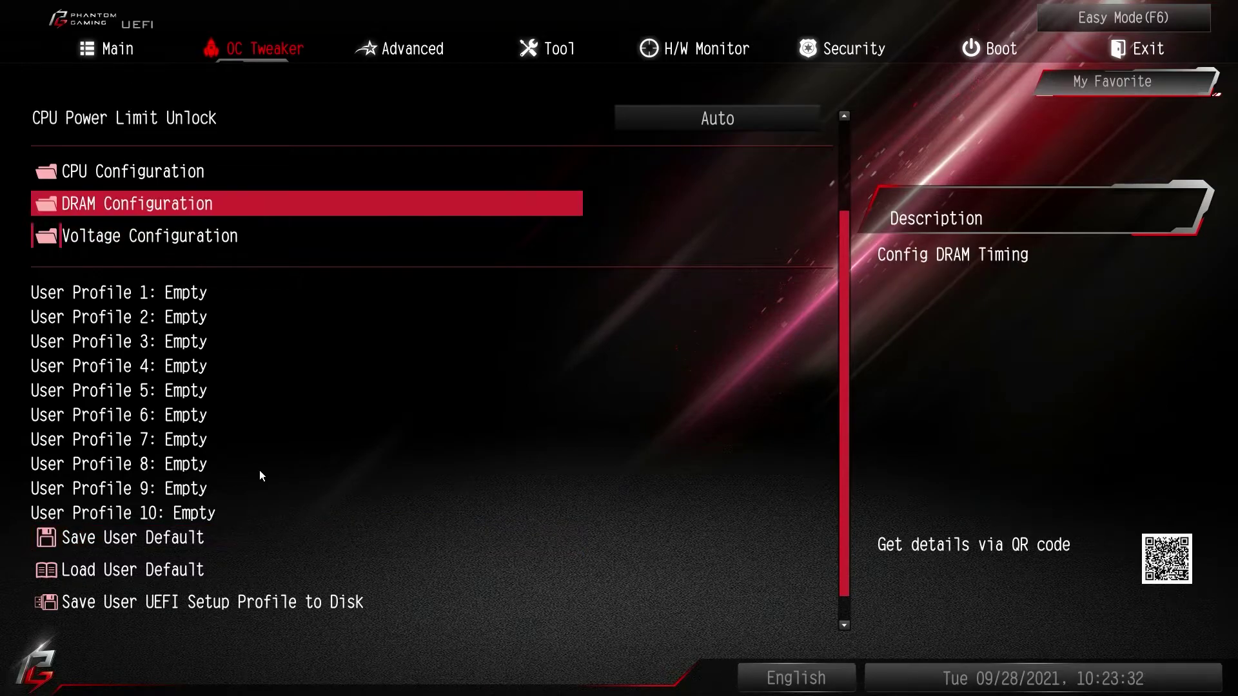
{"action": "key", "text": "Up"}
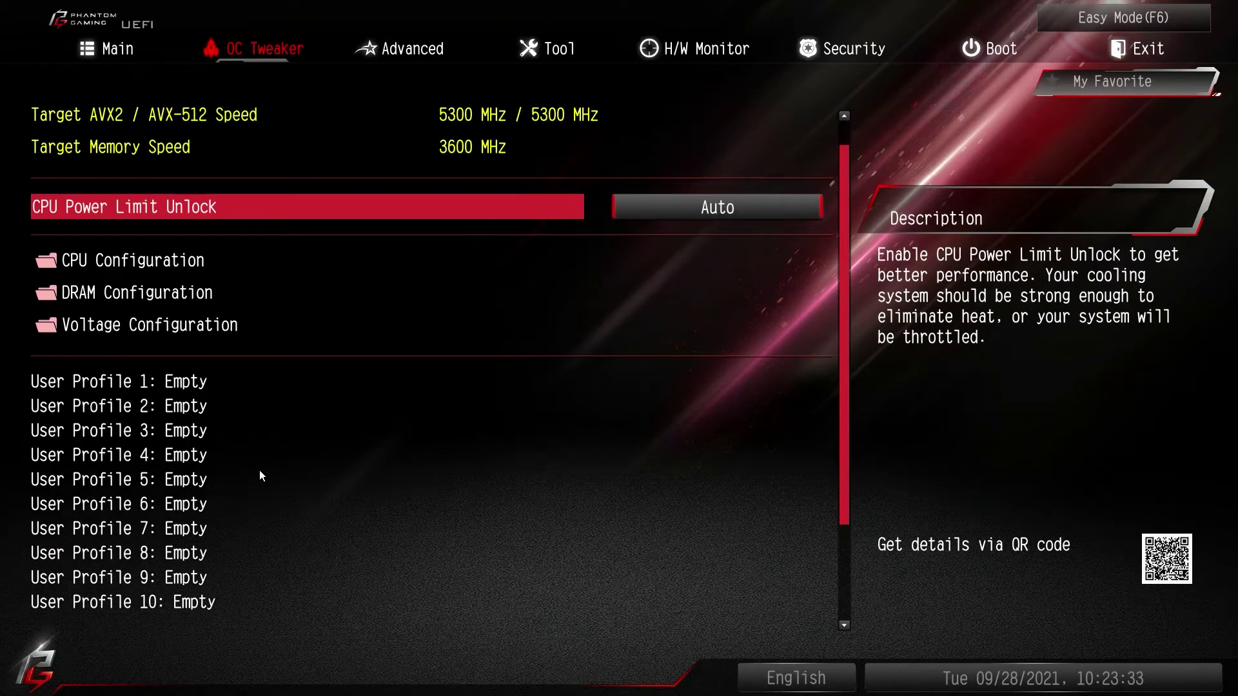
- Open the Advanced CPU Configuration page and view the Per-Core Hyper Threading settings
{"action": "left_click", "coordinate": [401, 49]}
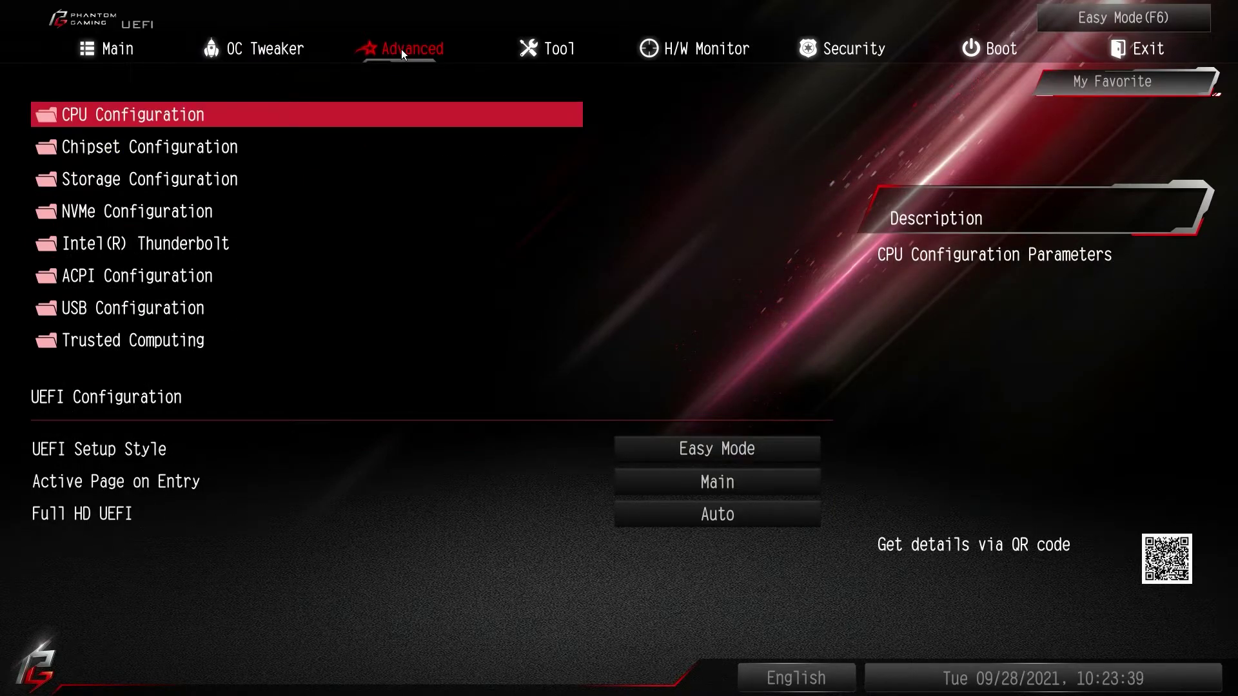
{"action": "key", "text": "Return"}
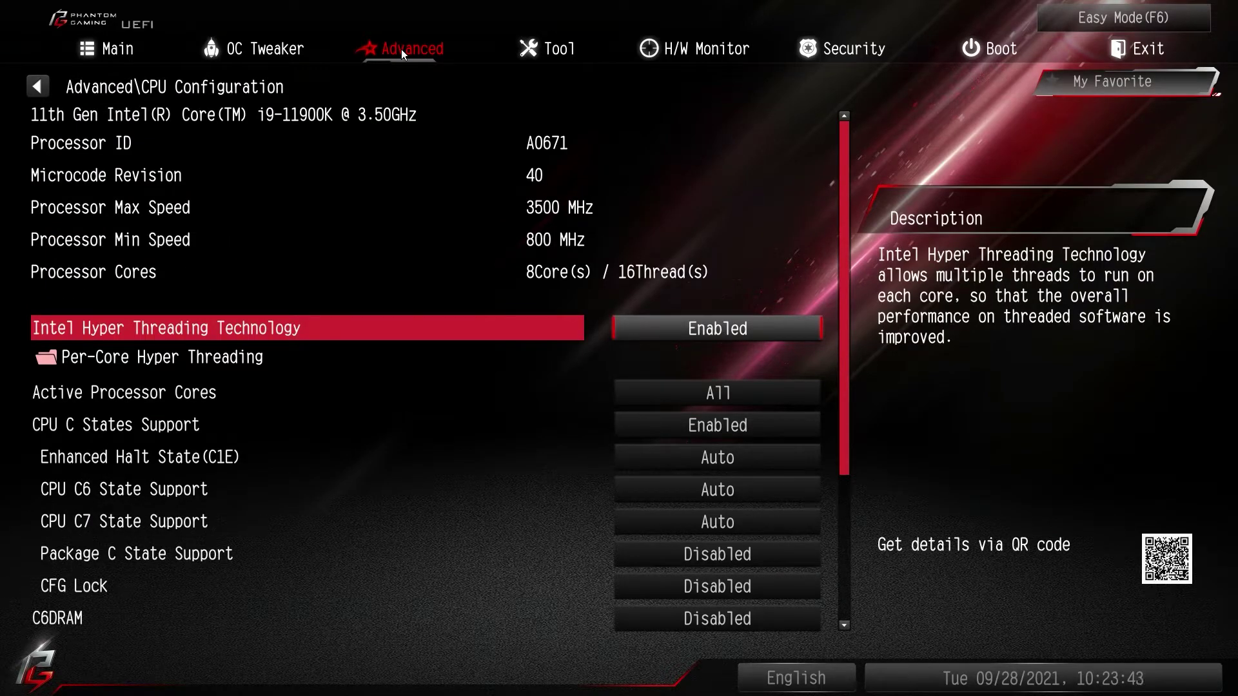
{"action": "key", "text": "Down"}
{"action": "key", "text": "Return"}
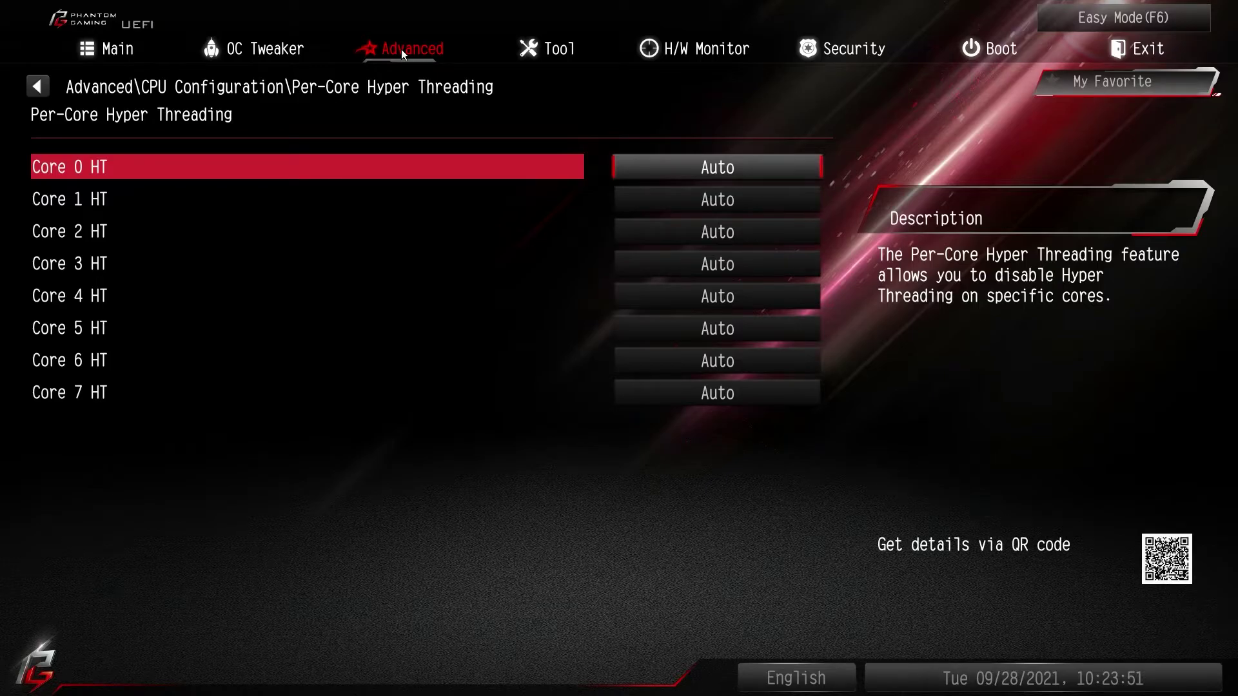
{"action": "key", "text": "Escape"}
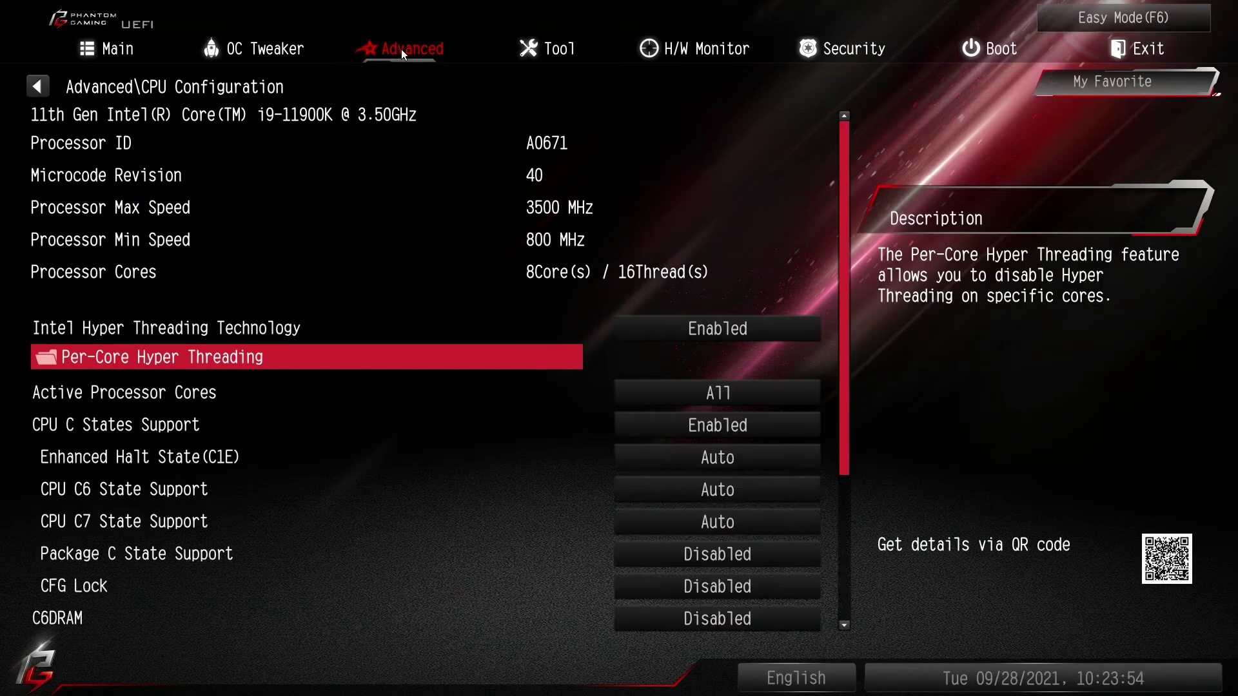
- Examine the CPU options from Active Processor Cores and C States Support down to Adjacent Cache Line Prefetch
{"action": "key", "text": "Down"}
{"action": "key", "text": "Down"}
{"action": "key", "text": "Down"}
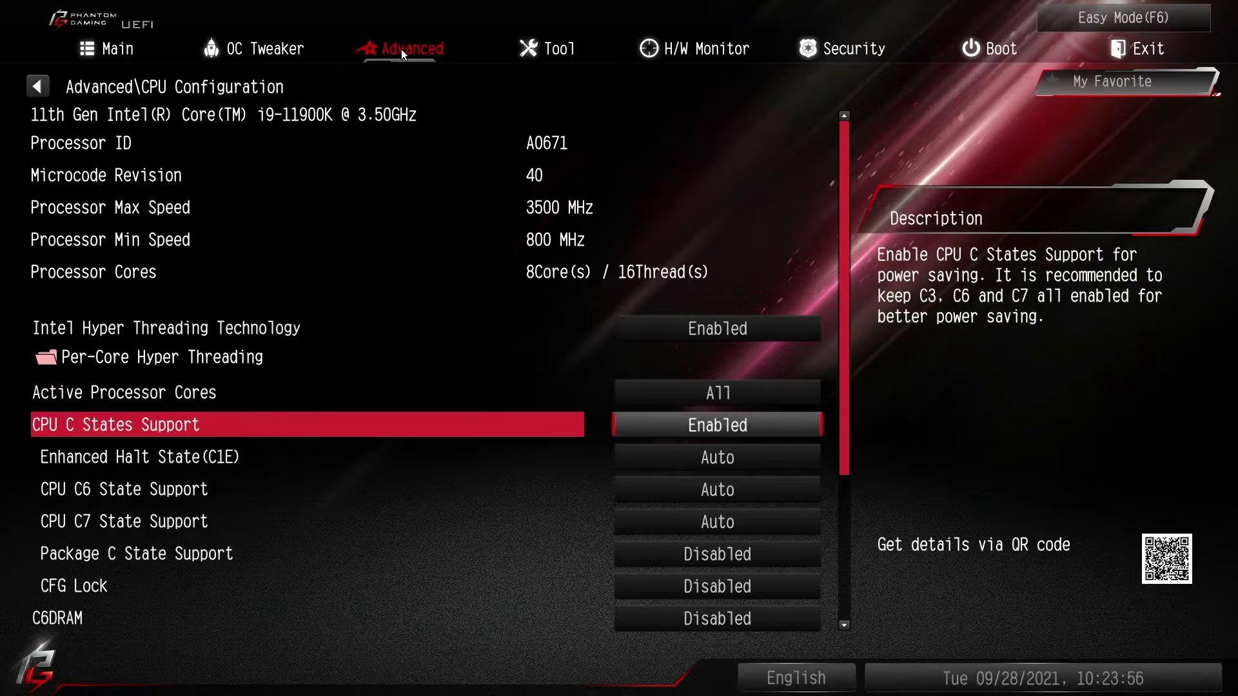
{"action": "key", "text": "Down"}
{"action": "key", "text": "Down"}
{"action": "key", "text": "Down"}
{"action": "key", "text": "Down"}
{"action": "key", "text": "Down"}
{"action": "key", "text": "Down"}
{"action": "key", "text": "Down"}
{"action": "key", "text": "Down"}
{"action": "key", "text": "Down"}
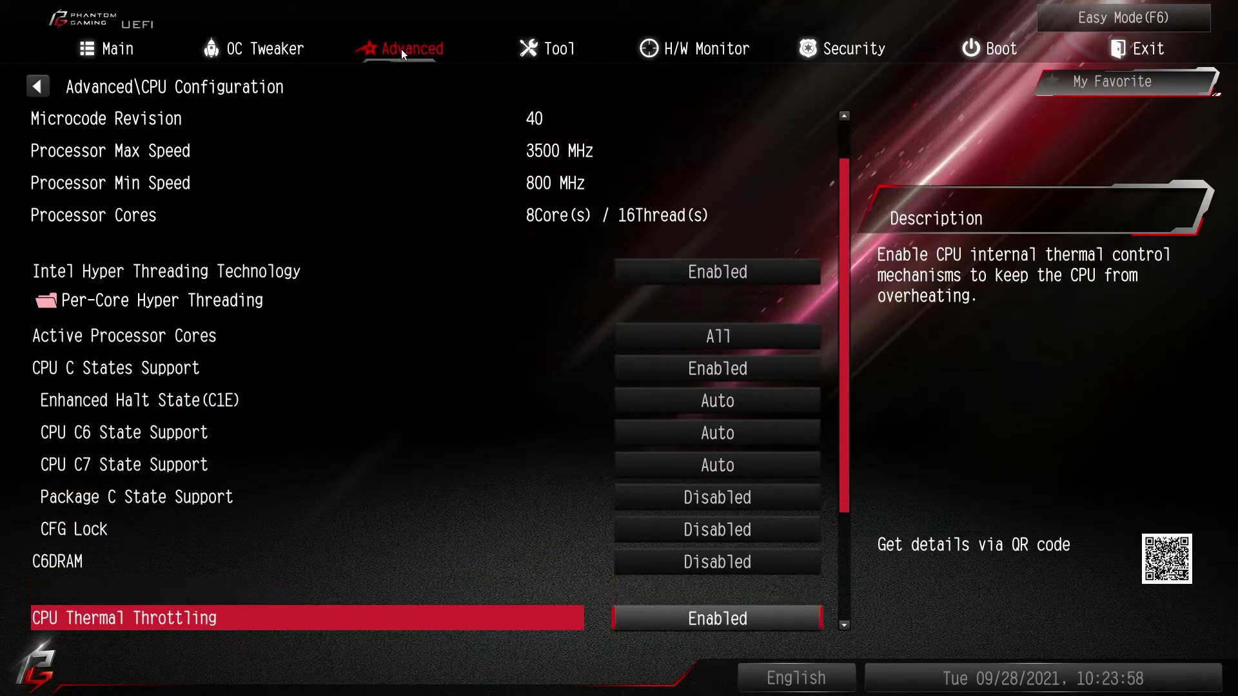
{"action": "key", "text": "Down"}
{"action": "key", "text": "Down"}
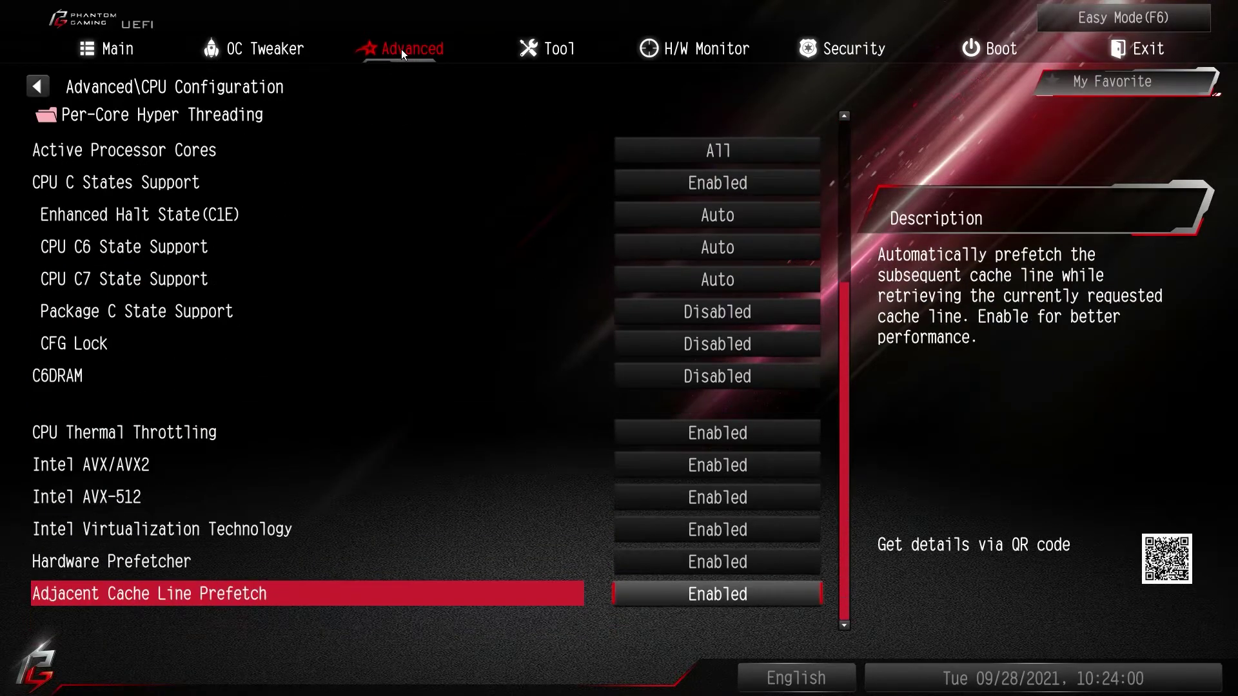
- Review the CPU options back up to Intel Hyper Threading Technology and leave the CPU Configuration page
{"action": "key", "text": "Up"}
{"action": "key", "text": "Up"}
{"action": "key", "text": "Up"}
{"action": "key", "text": "Up"}
{"action": "key", "text": "Up"}
{"action": "key", "text": "Up"}
{"action": "key", "text": "Up"}
{"action": "key", "text": "Up"}
{"action": "key", "text": "Up"}
{"action": "key", "text": "Up"}
{"action": "key", "text": "Up"}
{"action": "key", "text": "Up"}
{"action": "key", "text": "Up"}
{"action": "key", "text": "Up"}
{"action": "key", "text": "Up"}
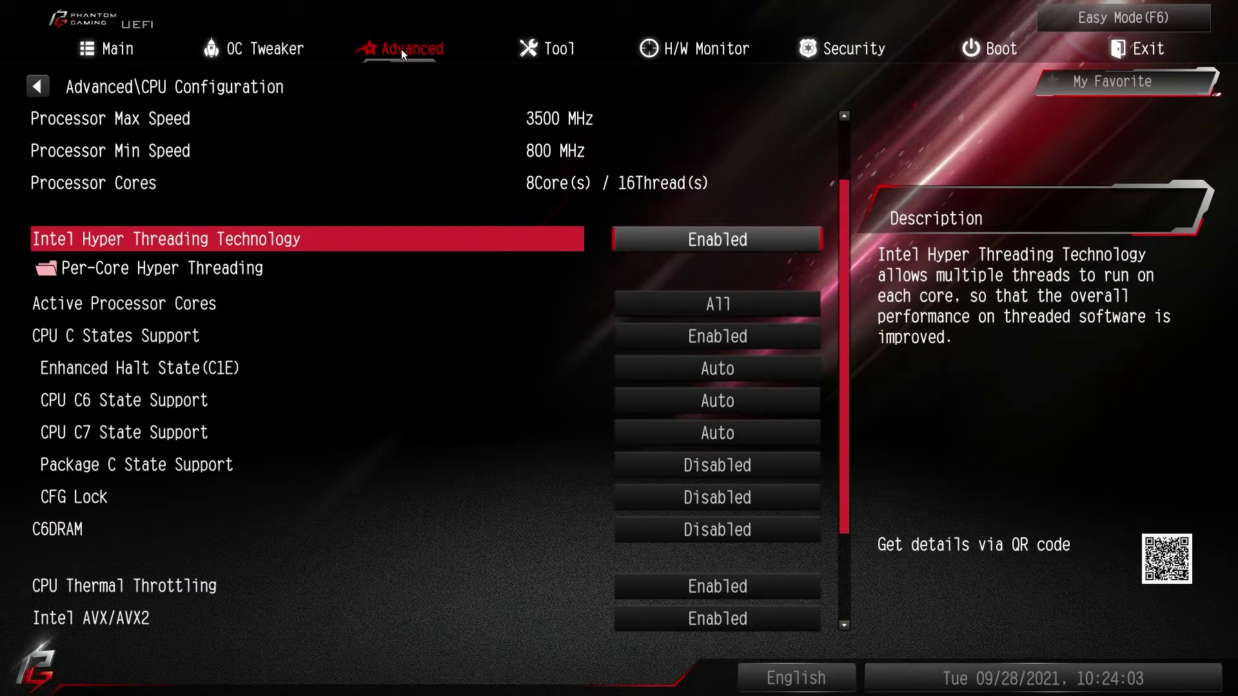
{"action": "key", "text": "Up"}
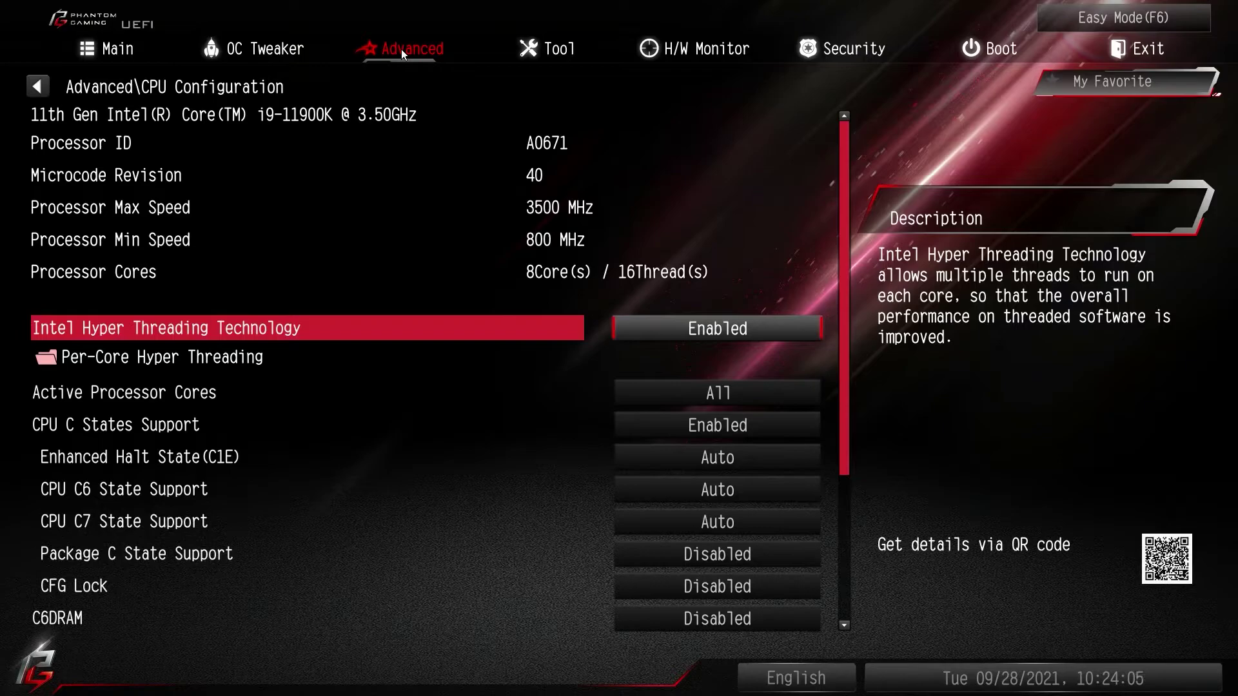
{"action": "key", "text": "Escape"}
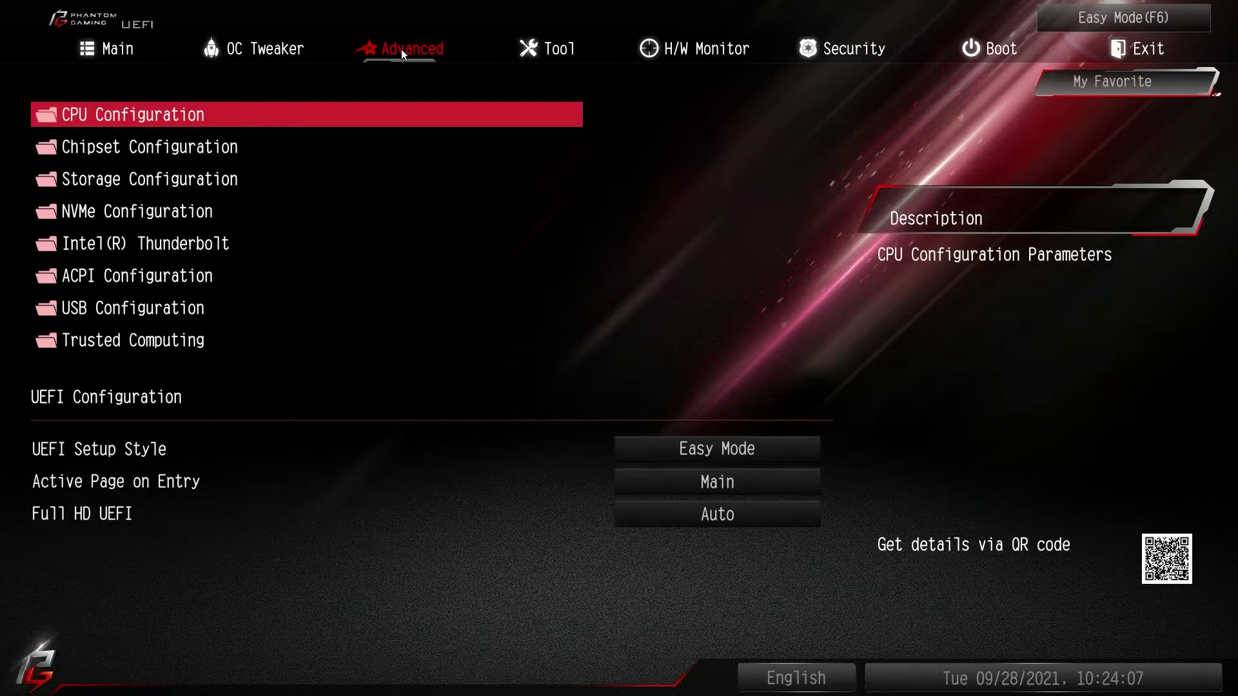
- Open the Chipset Configuration page and view the Primary Graphics Adapter options
{"action": "key", "text": "Down"}
{"action": "key", "text": "Return"}
{"action": "key", "text": "Return"}
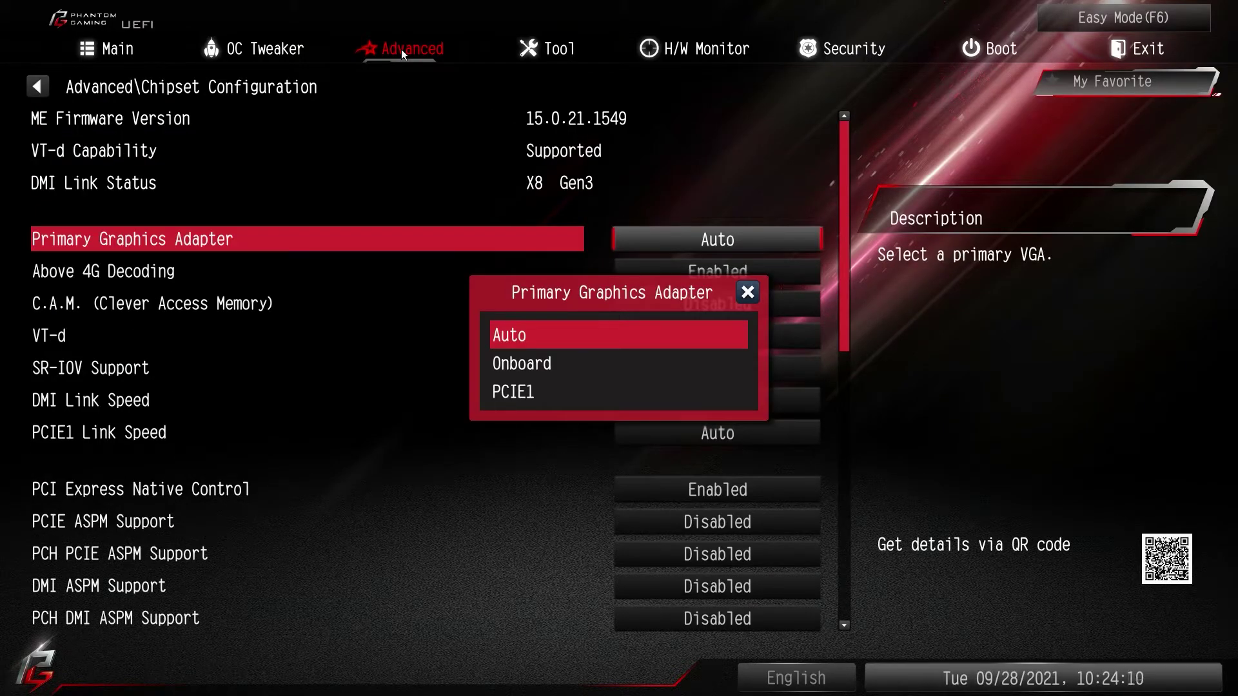
{"action": "key", "text": "Escape"}
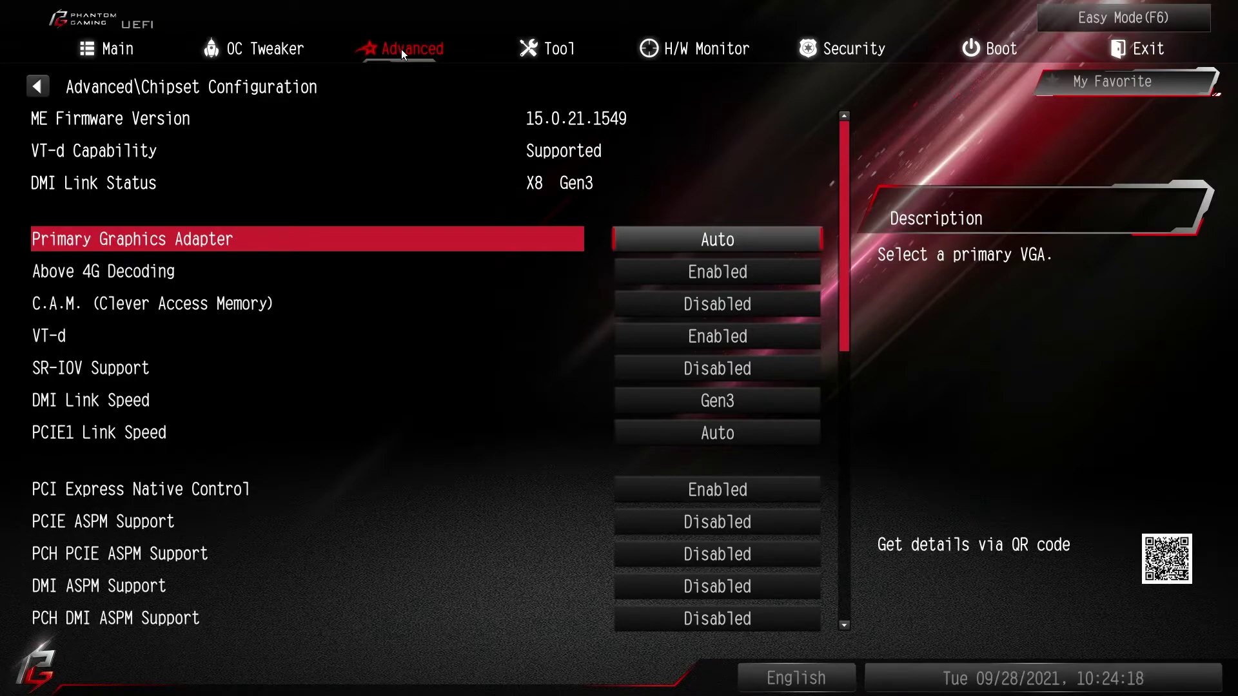
{"action": "key", "text": "Return"}
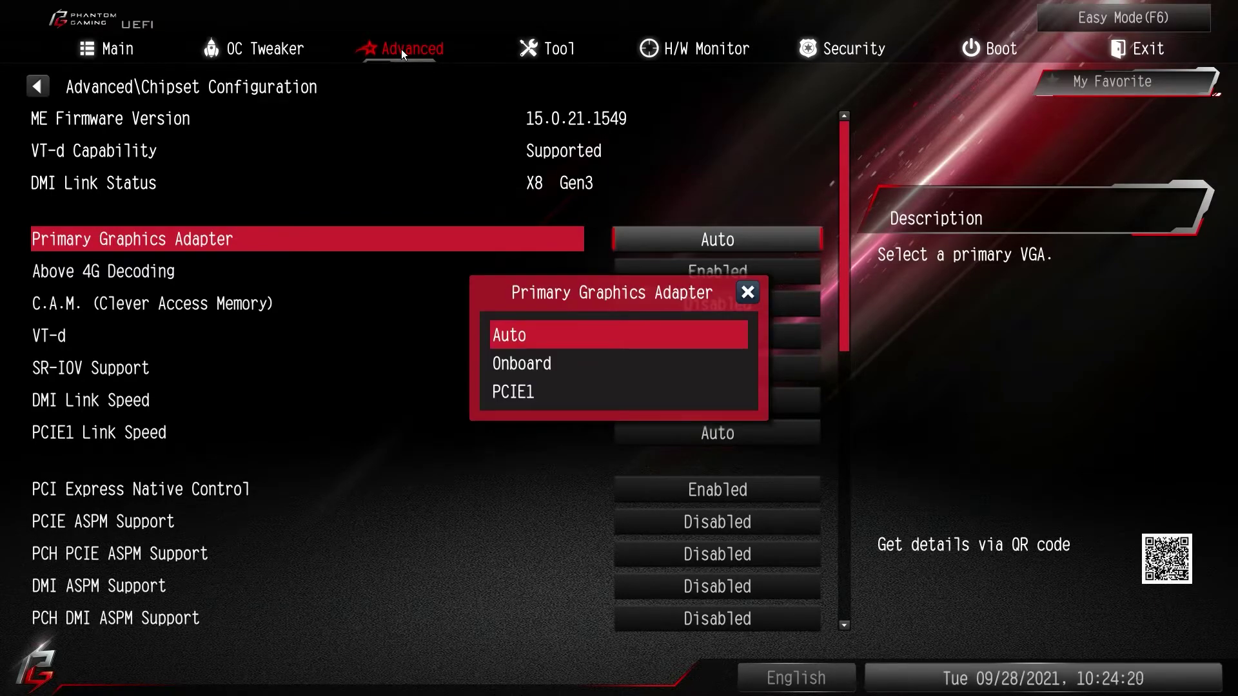
{"action": "key", "text": "Down"}
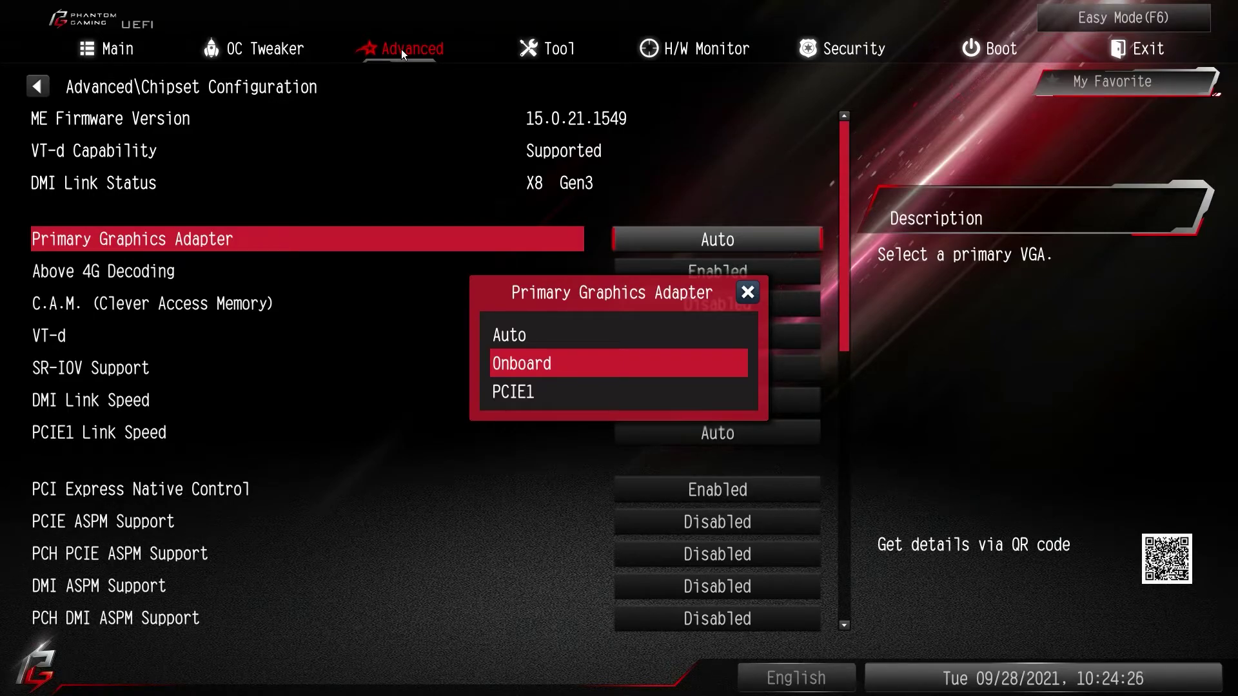
{"action": "key", "text": "Escape"}
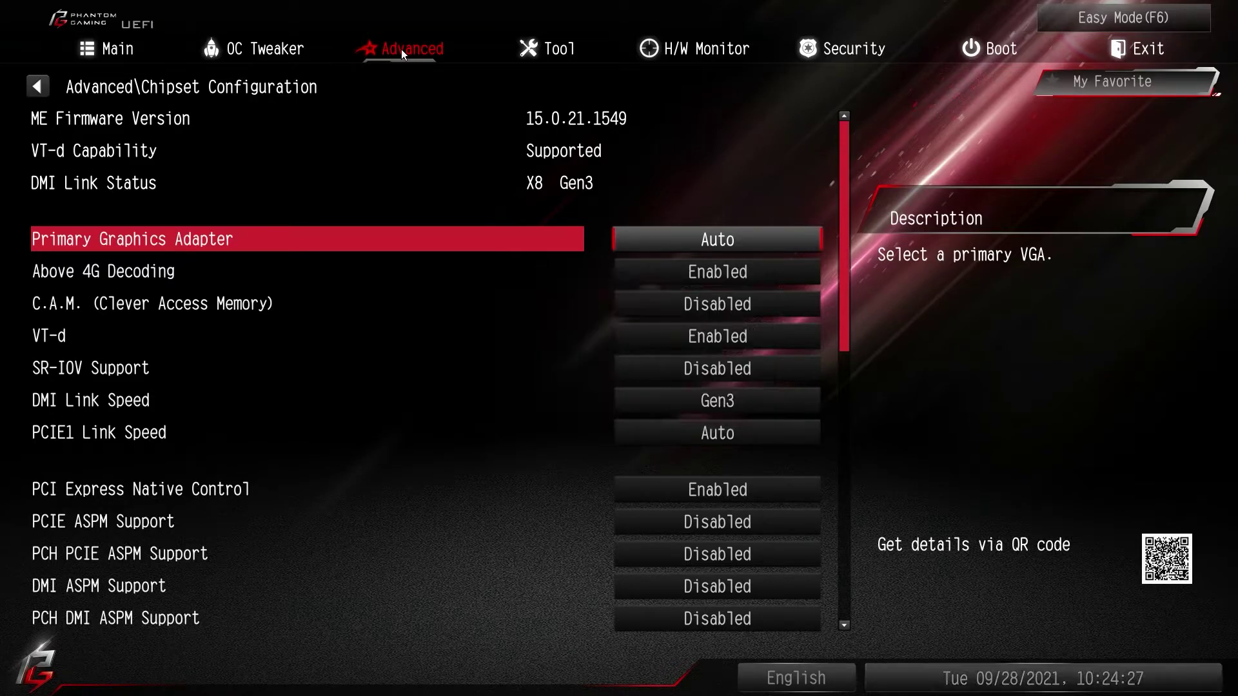
- Examine the chipset options from Above 4G Decoding and SR-IOV Support through the ASPM and graphics settings to Killer E3100G
{"action": "key", "text": "Down"}
{"action": "key", "text": "Down"}
{"action": "key", "text": "Down"}
{"action": "key", "text": "Down"}
{"action": "key", "text": "Down"}
{"action": "key", "text": "Down"}
{"action": "key", "text": "Down"}
{"action": "key", "text": "Down"}
{"action": "key", "text": "Down"}
{"action": "key", "text": "Down"}
{"action": "key", "text": "Down"}
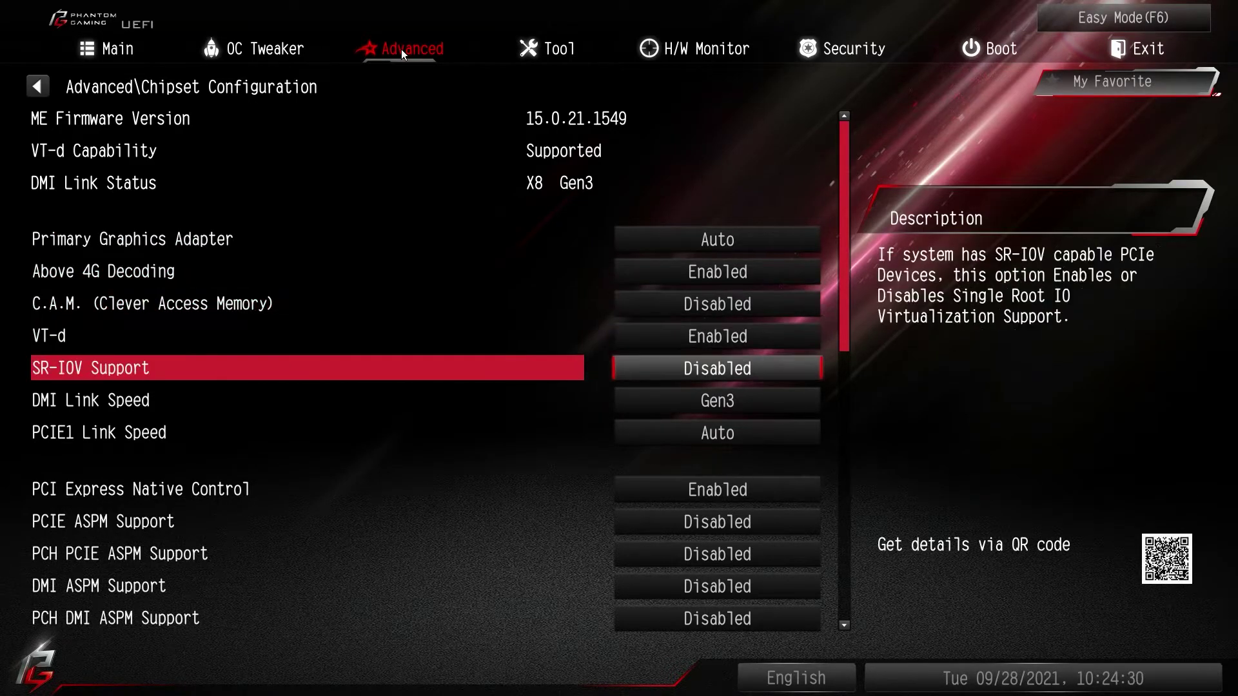
{"action": "key", "text": "Down"}
{"action": "key", "text": "Down"}
{"action": "key", "text": "Down"}
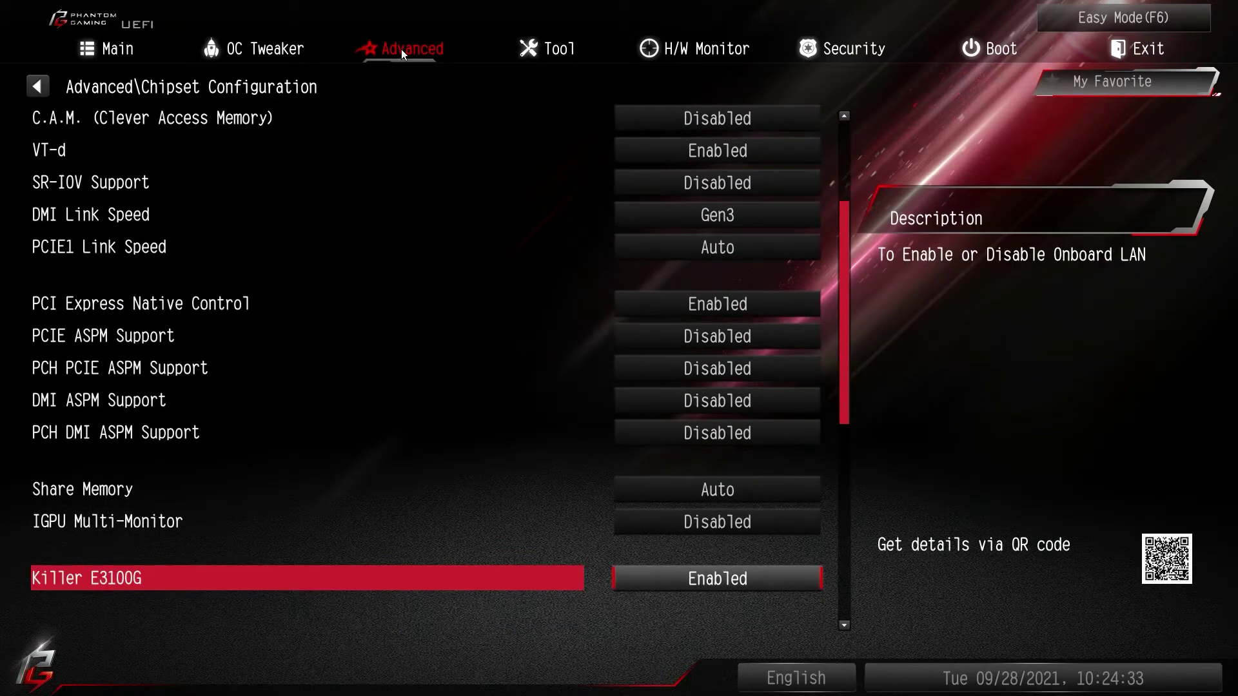
- Examine the onboard audio, WAN, Bluetooth, Riser Card Support, Deep Sleep and power-loss options down to RGB LED
{"action": "key", "text": "Down"}
{"action": "key", "text": "Down"}
{"action": "key", "text": "Up"}
{"action": "key", "text": "Up"}
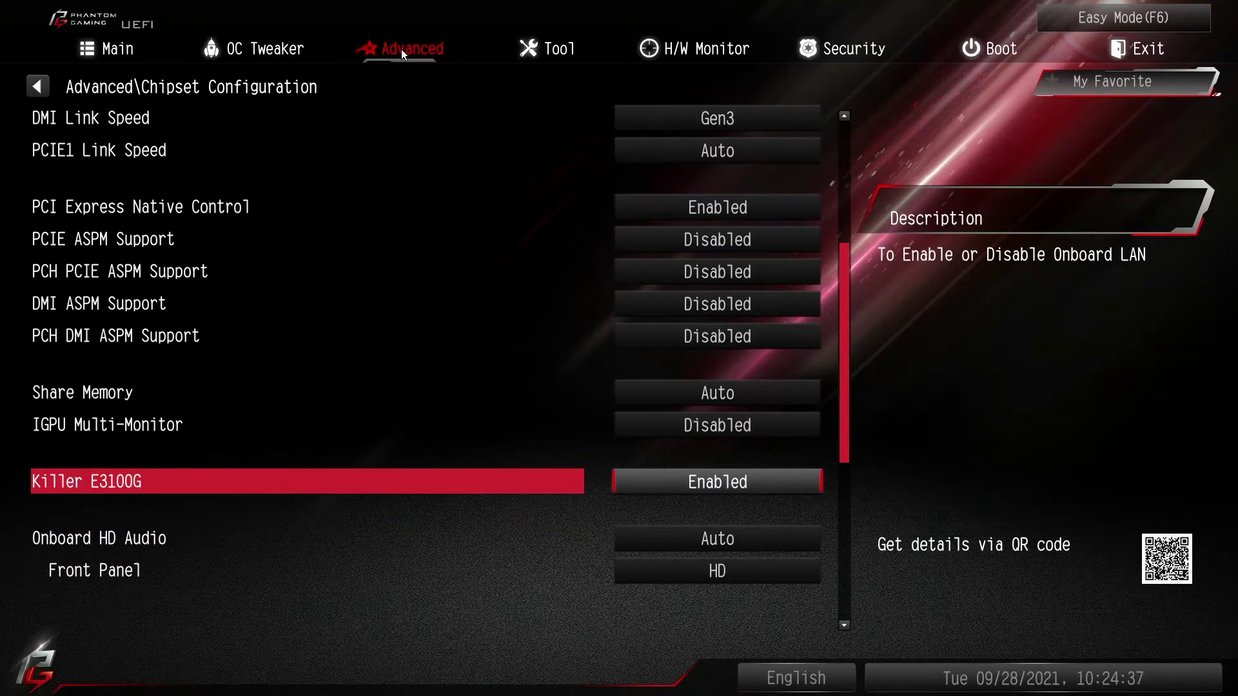
{"action": "key", "text": "Down"}
{"action": "key", "text": "Down"}
{"action": "key", "text": "Down"}
{"action": "key", "text": "Down"}
{"action": "key", "text": "Down"}
{"action": "key", "text": "Down"}
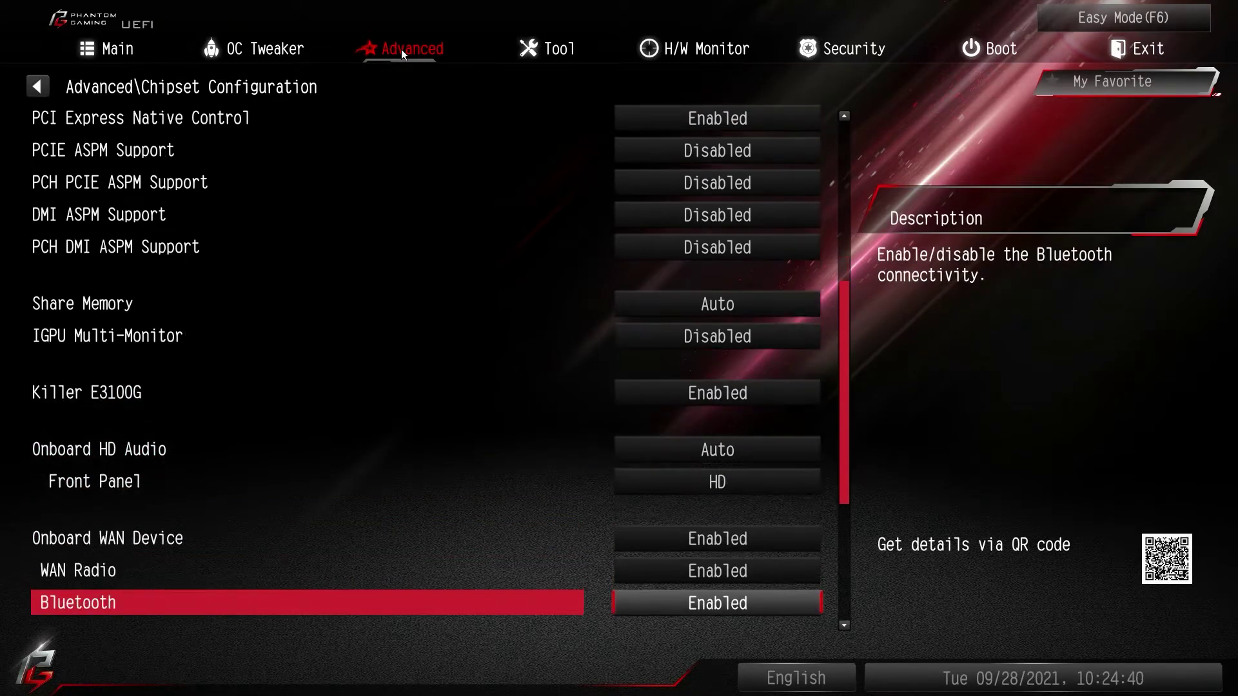
{"action": "key", "text": "Down"}
{"action": "key", "text": "Down"}
{"action": "key", "text": "Down"}
{"action": "key", "text": "Down"}
{"action": "key", "text": "Down"}
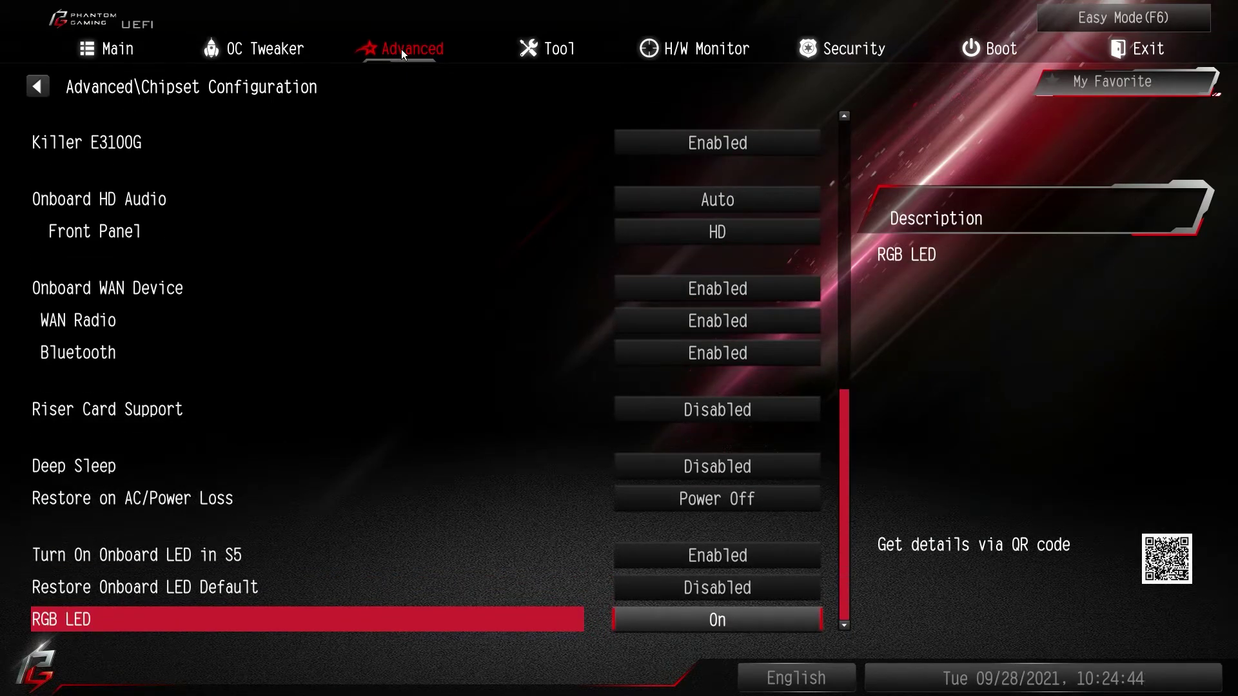
- Set RGB LED to Off and restore it to On
{"action": "key", "text": "Return"}
{"action": "key", "text": "Down"}
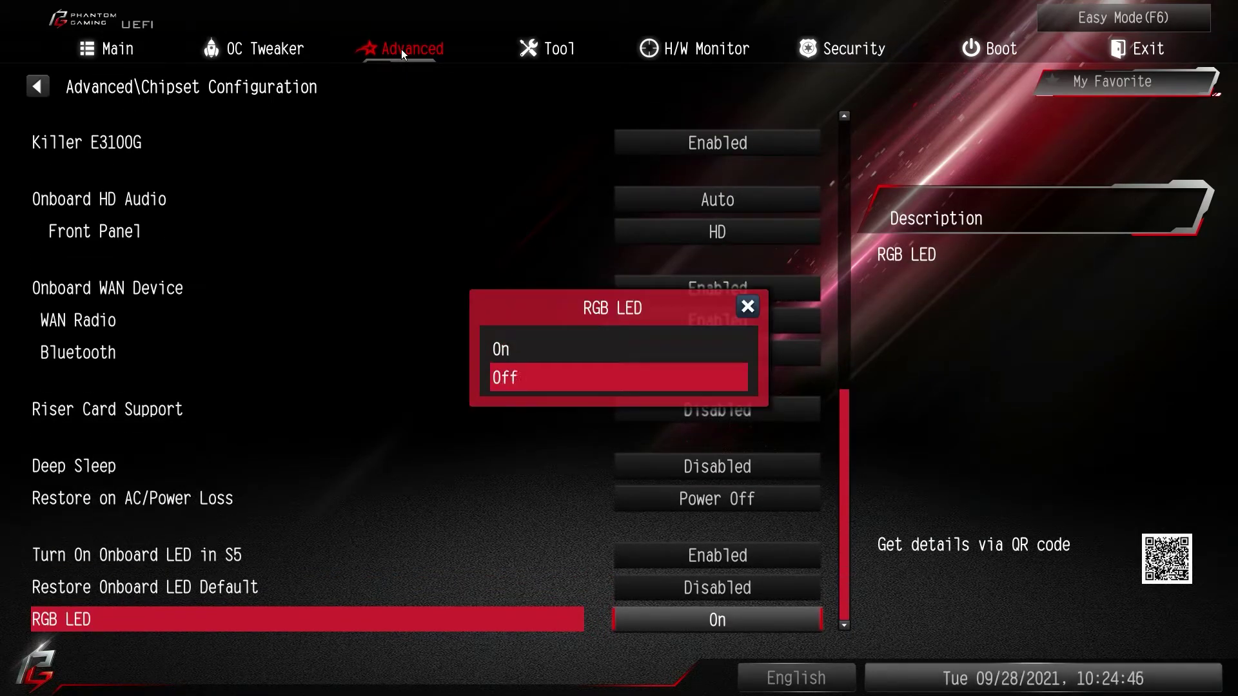
{"action": "key", "text": "Return"}
{"action": "key", "text": "Return"}
{"action": "key", "text": "Up"}
{"action": "key", "text": "Return"}
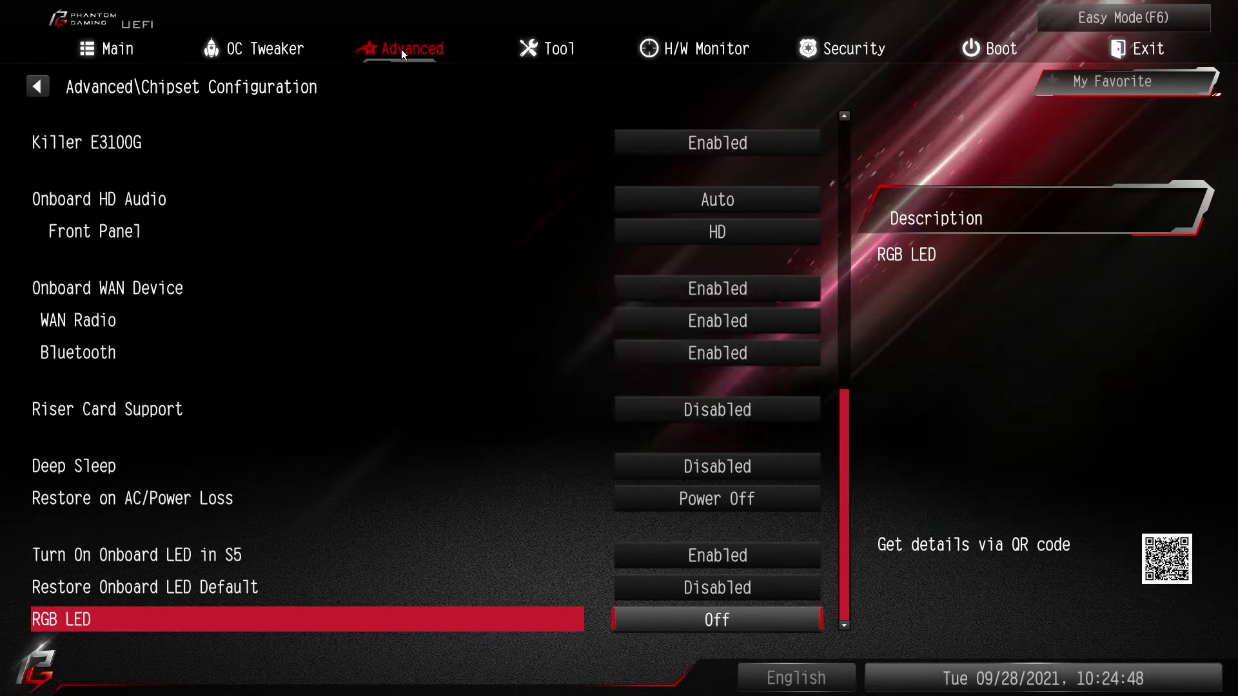
- Review the chipset options back up the list and leave the Chipset Configuration page
{"action": "key", "text": "Up"}
{"action": "key", "text": "Up"}
{"action": "key", "text": "Up"}
{"action": "key", "text": "Up"}
{"action": "key", "text": "Up"}
{"action": "key", "text": "Up"}
{"action": "key", "text": "Up"}
{"action": "key", "text": "Up"}
{"action": "key", "text": "Up"}
{"action": "key", "text": "Up"}
{"action": "key", "text": "Up"}
{"action": "key", "text": "Up"}
{"action": "key", "text": "Up"}
{"action": "key", "text": "Up"}
{"action": "key", "text": "Up"}
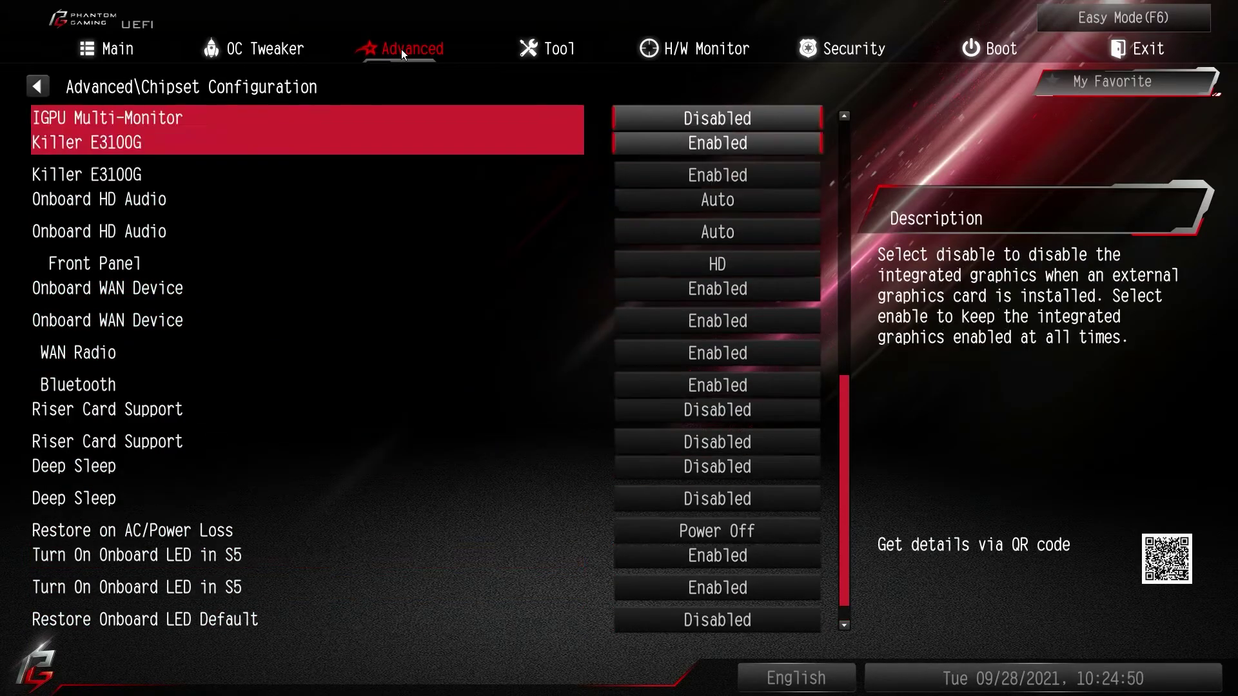
{"action": "key", "text": "Up"}
{"action": "key", "text": "Up"}
{"action": "key", "text": "Up"}
{"action": "key", "text": "Escape"}
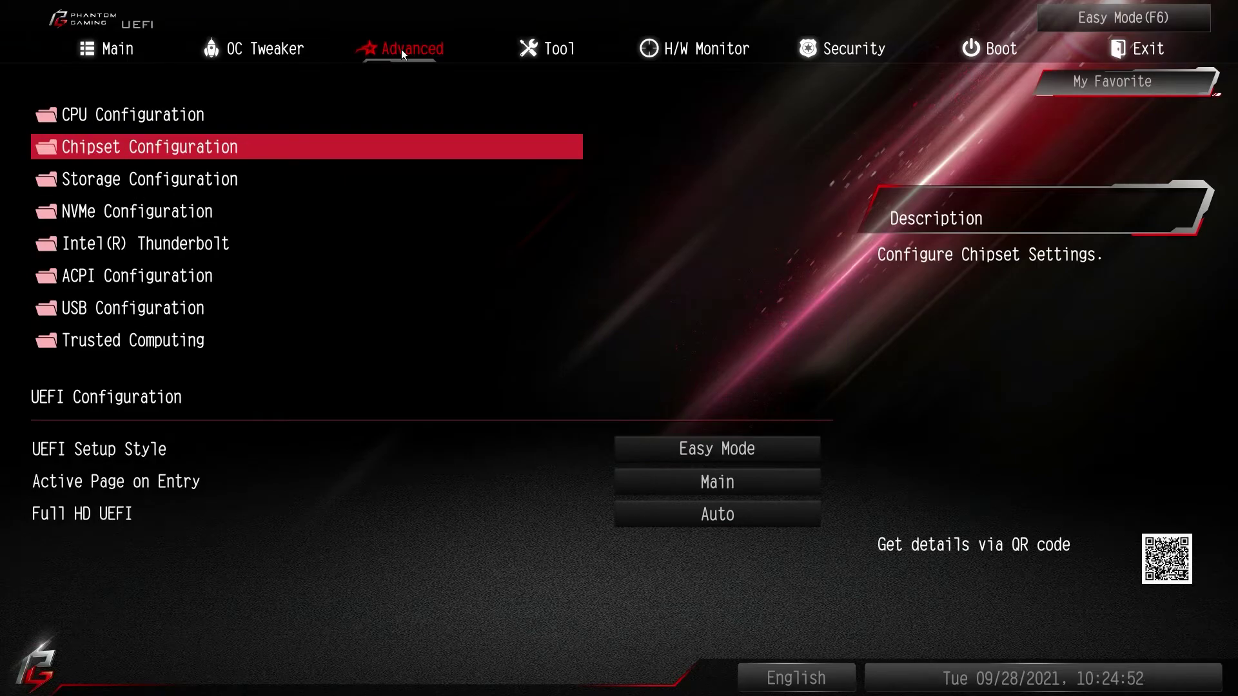
- Open the Storage Configuration page and view the details of the drive on SATA3_1
{"action": "key", "text": "Down"}
{"action": "key", "text": "Return"}
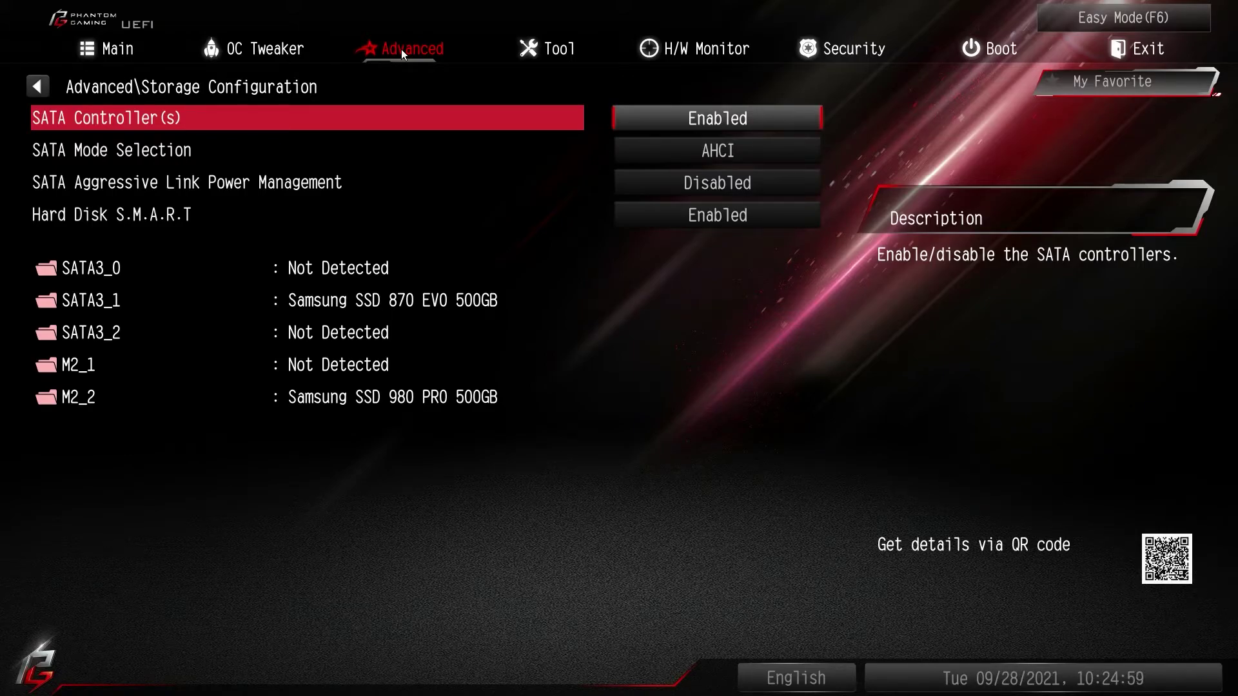
{"action": "key", "text": "Down"}
{"action": "key", "text": "Down"}
{"action": "key", "text": "Down"}
{"action": "key", "text": "Down"}
{"action": "key", "text": "Down"}
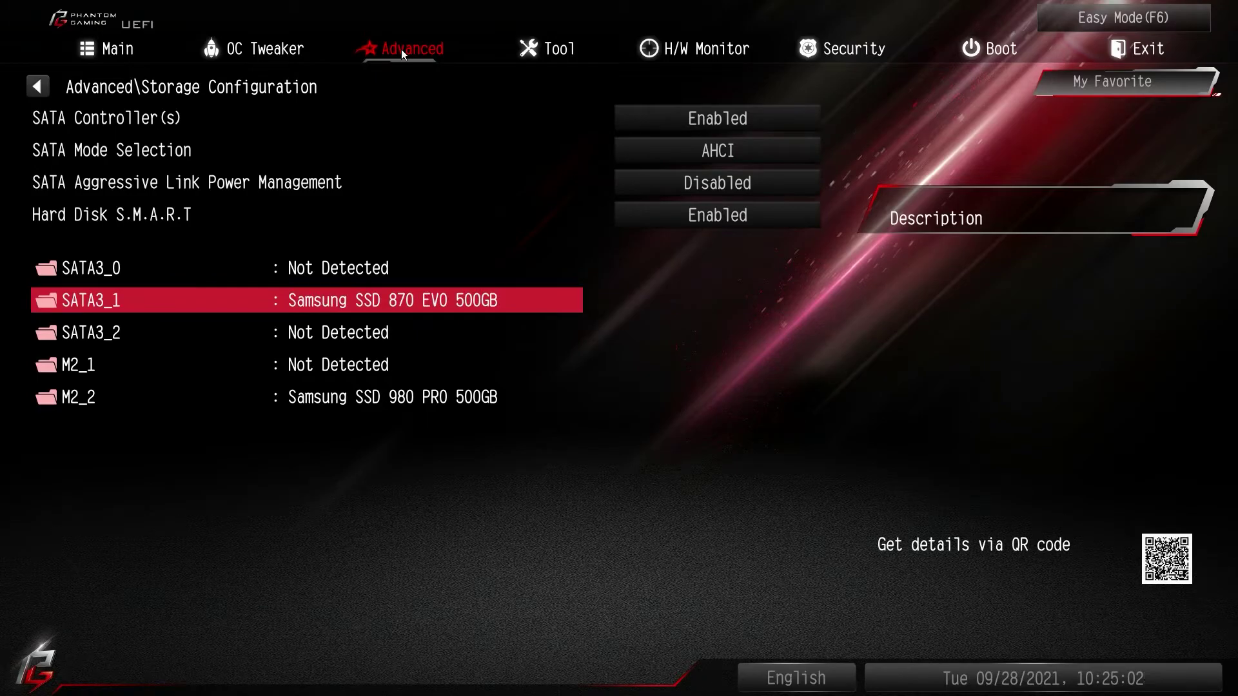
{"action": "key", "text": "Return"}
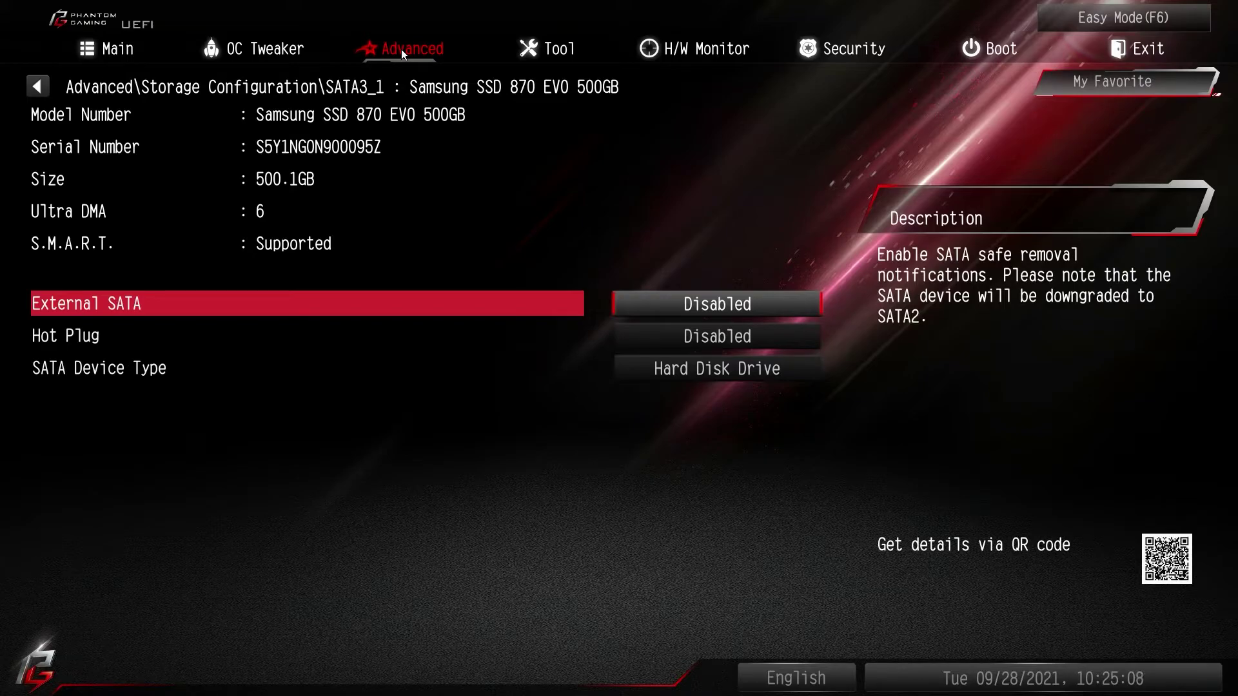
{"action": "key", "text": "Escape"}
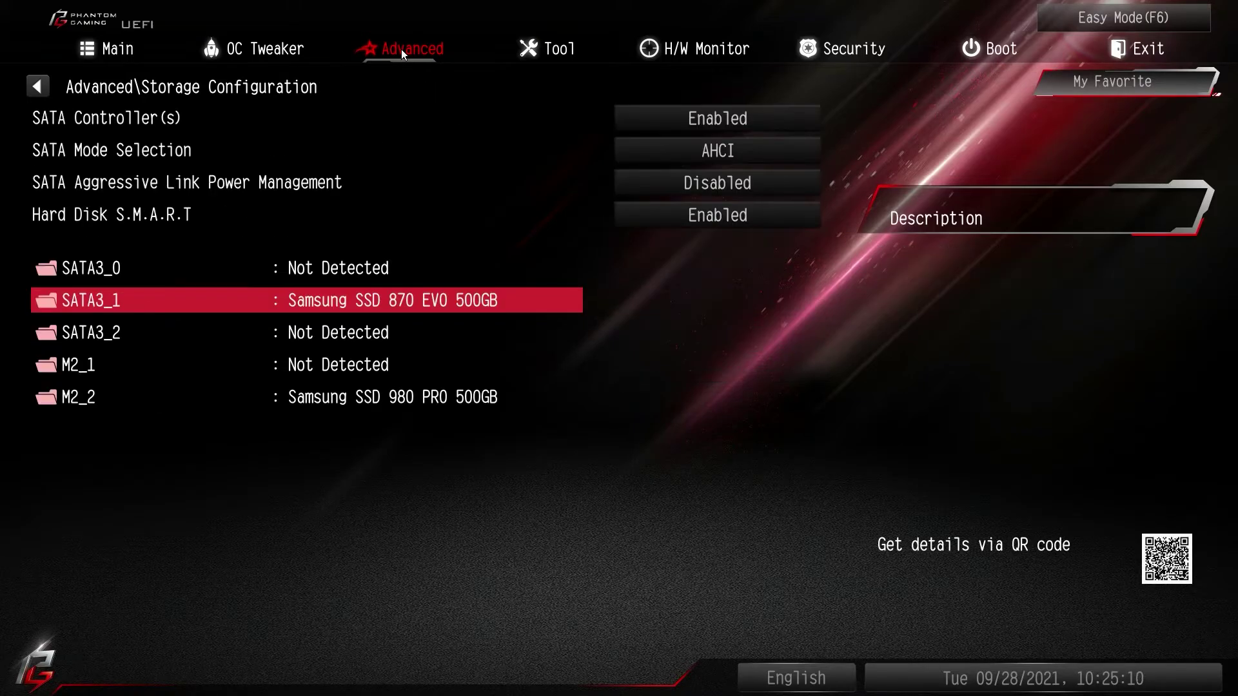
- View the details of the Samsung SSD on M2_2 and return to the storage list
{"action": "key", "text": "Down"}
{"action": "key", "text": "Down"}
{"action": "key", "text": "Down"}
{"action": "key", "text": "Return"}
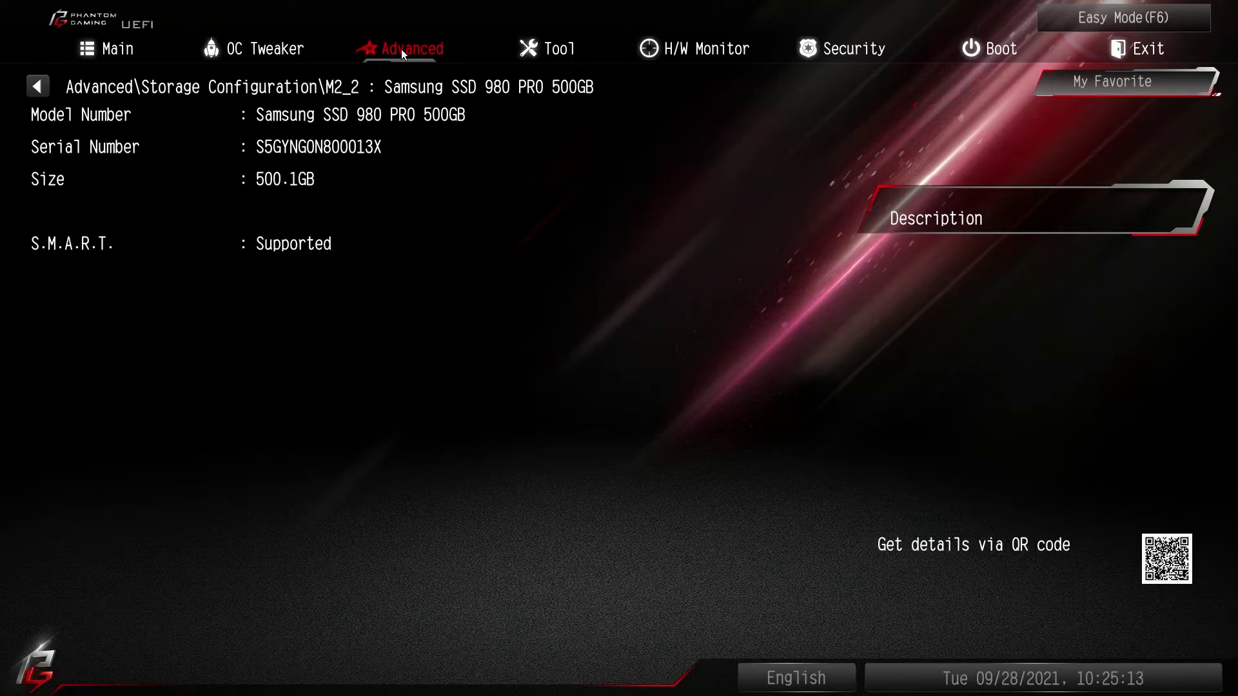
{"action": "key", "text": "Escape"}
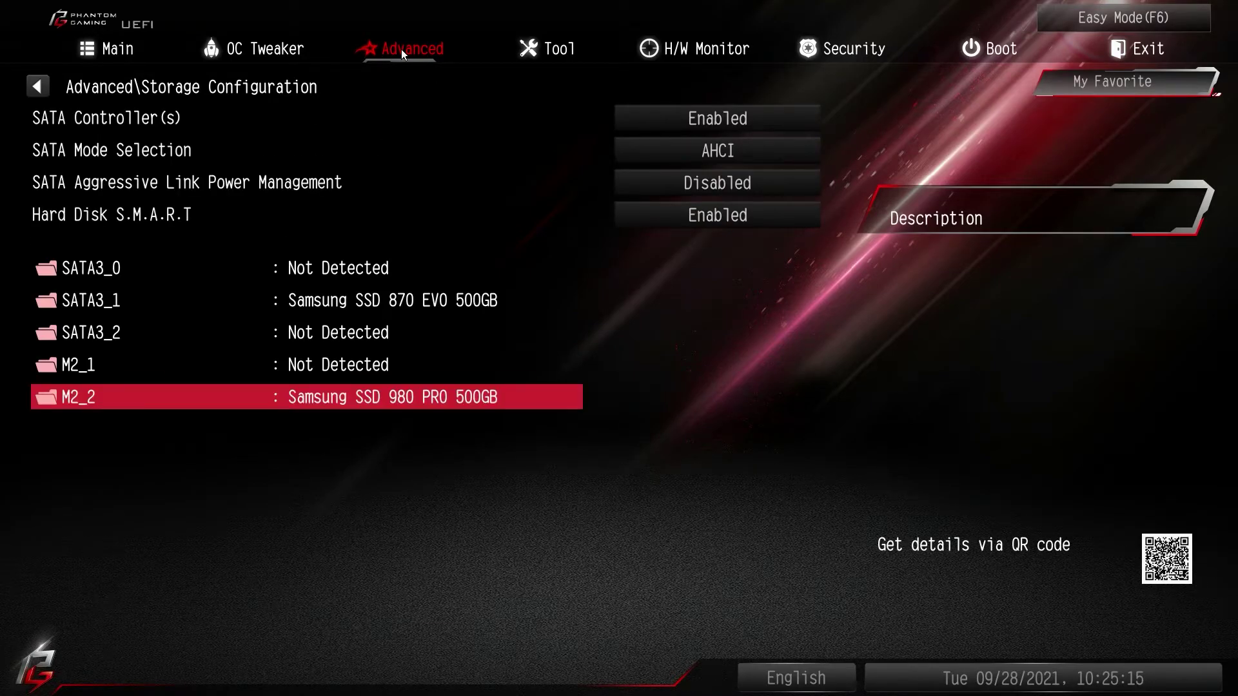
- View the drive information under NVMe Configuration and open the Intel(R) Thunderbolt settings
{"action": "key", "text": "Escape"}
{"action": "key", "text": "Down"}
{"action": "key", "text": "Return"}
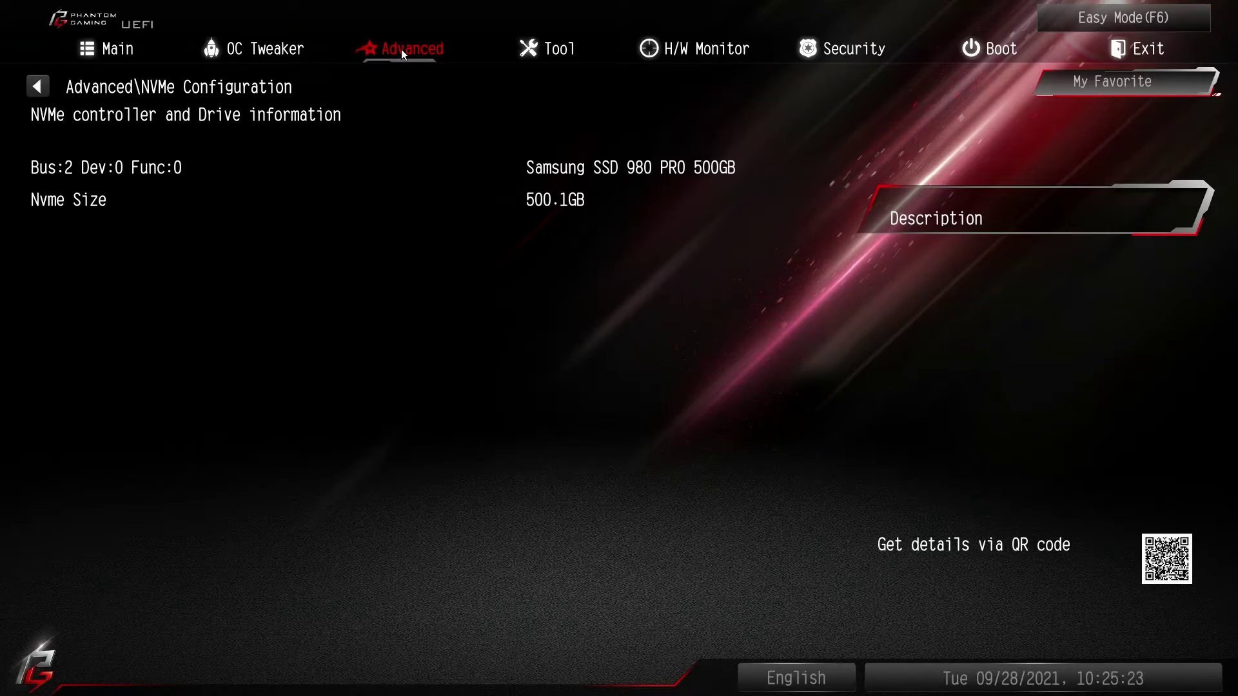
{"action": "key", "text": "Escape"}
{"action": "key", "text": "Down"}
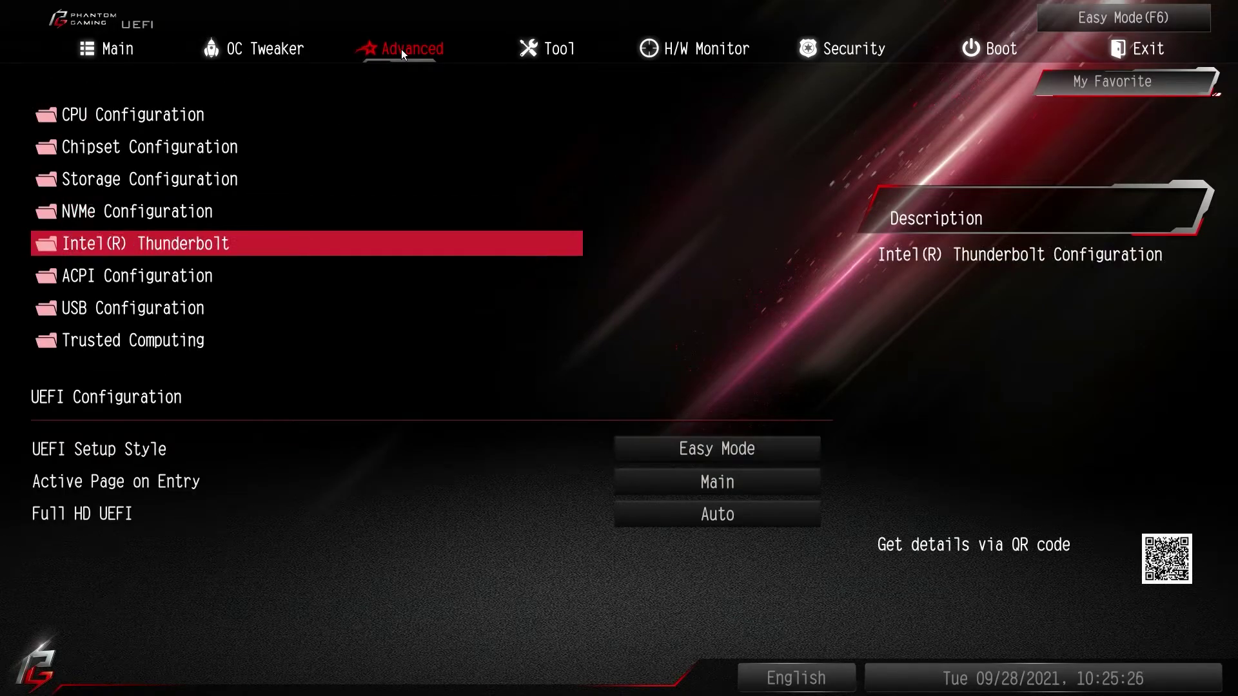
{"action": "key", "text": "Return"}
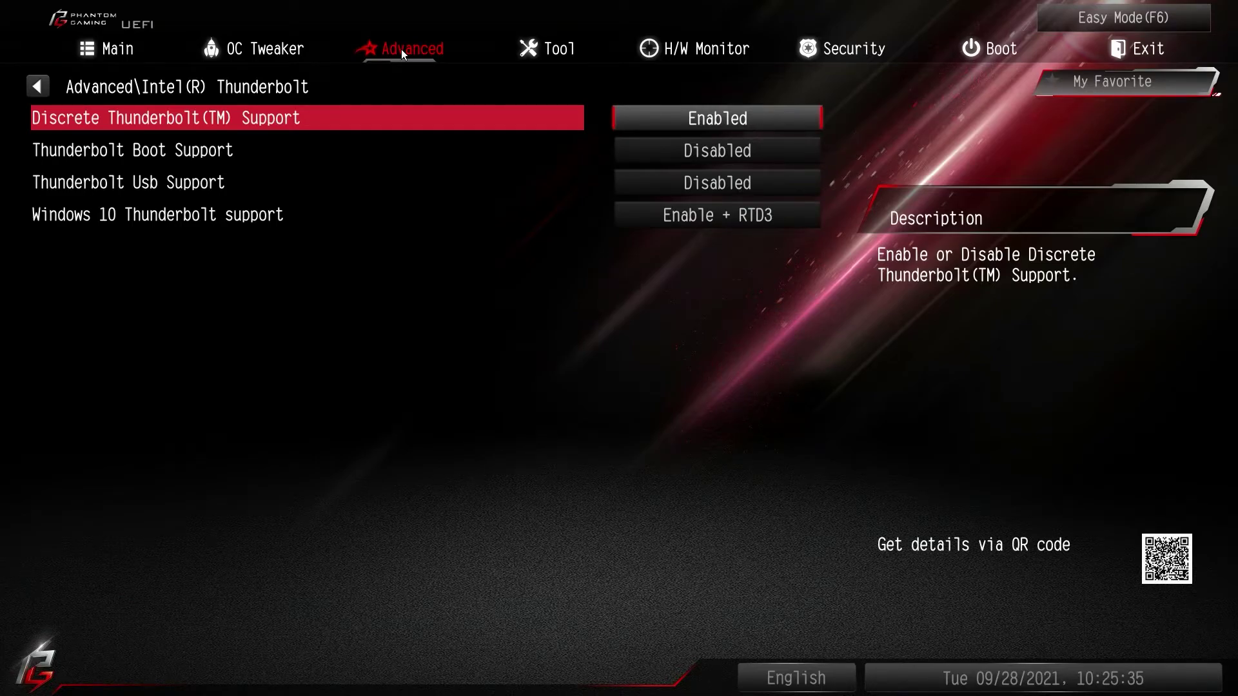
- Leave the Thunderbolt page and view the ACPI Configuration settings
{"action": "key", "text": "Escape"}
{"action": "key", "text": "Down"}
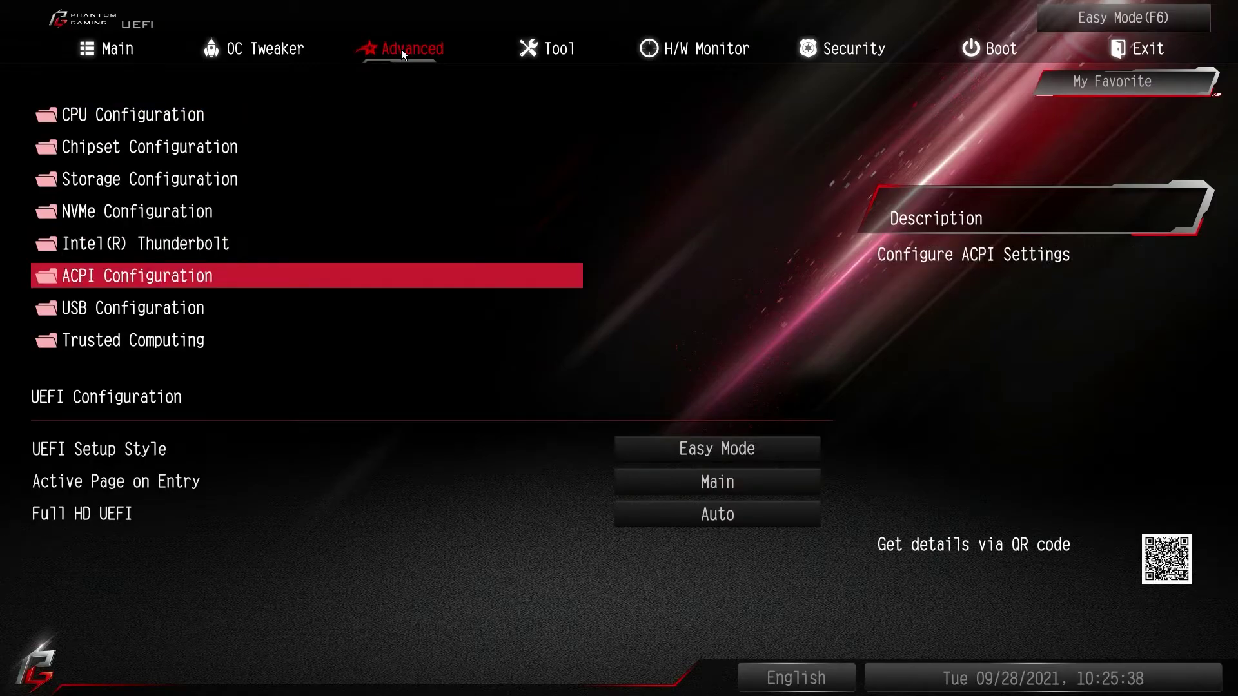
{"action": "key", "text": "Return"}
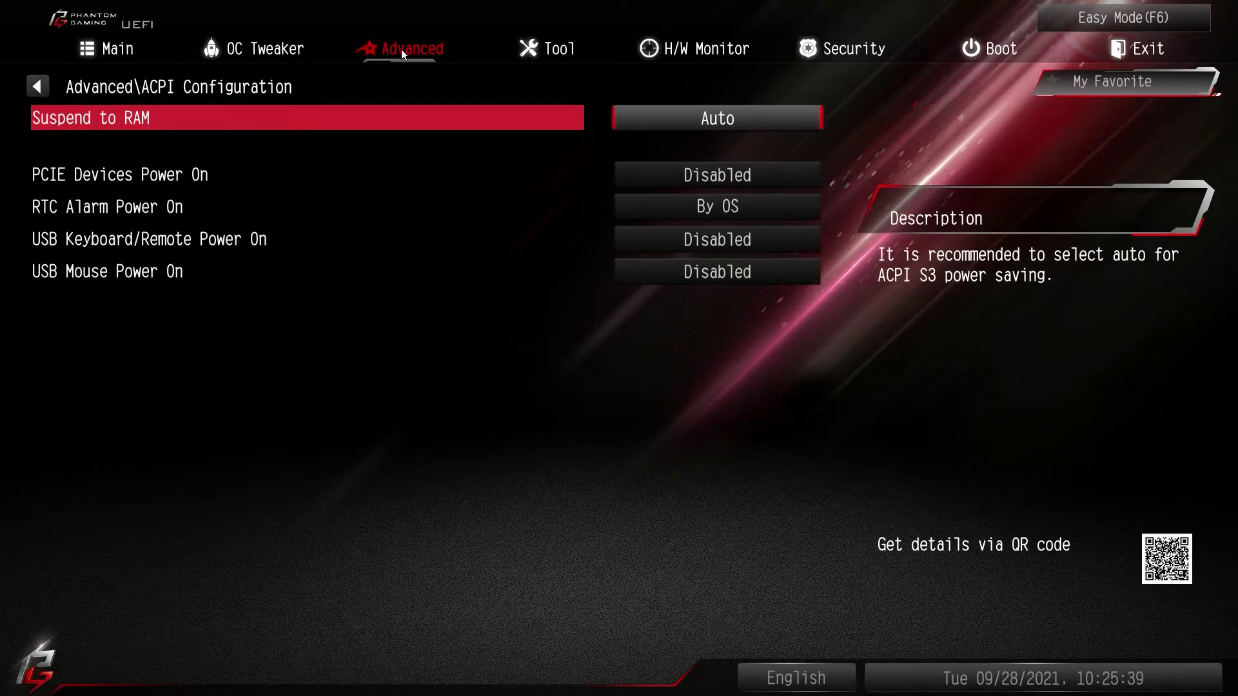
- Open the USB Configuration page and examine XHCI Hand-off and the USB Single Port Control entries down to F_USB31_TC_1
{"action": "key", "text": "Escape"}
{"action": "key", "text": "Down"}
{"action": "key", "text": "Return"}
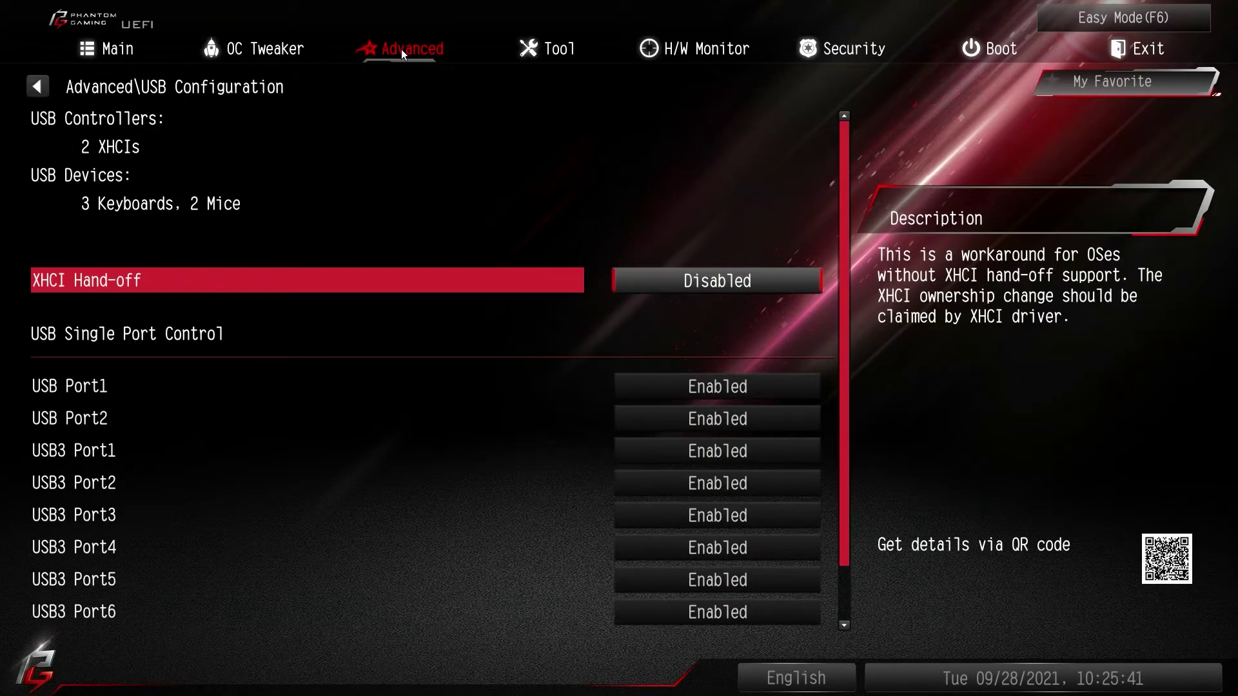
{"action": "key", "text": "Down"}
{"action": "key", "text": "Down"}
{"action": "key", "text": "Down"}
{"action": "key", "text": "Down"}
{"action": "key", "text": "Down"}
{"action": "key", "text": "Down"}
{"action": "key", "text": "Down"}
{"action": "key", "text": "Down"}
{"action": "key", "text": "Down"}
{"action": "key", "text": "Down"}
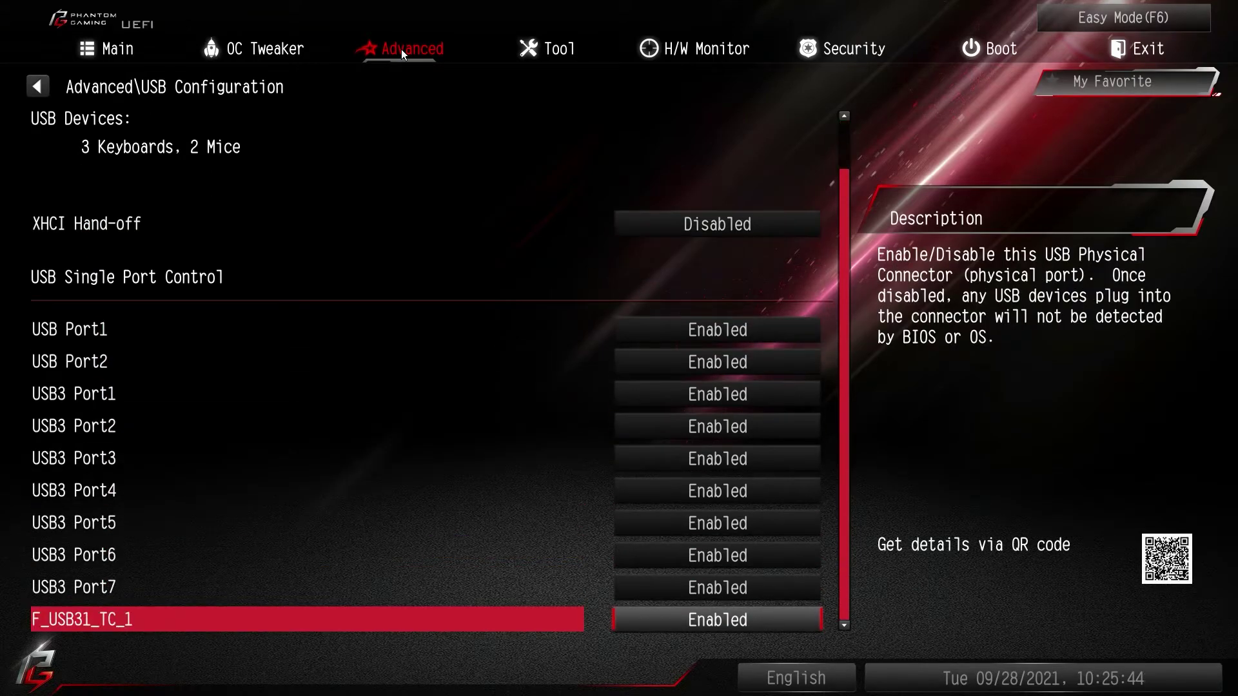
{"action": "key", "text": "Up"}
{"action": "key", "text": "Up"}
{"action": "key", "text": "Up"}
{"action": "key", "text": "Up"}
{"action": "key", "text": "Up"}
{"action": "key", "text": "Up"}
{"action": "key", "text": "Up"}
{"action": "key", "text": "Up"}
{"action": "key", "text": "Up"}
{"action": "key", "text": "Up"}
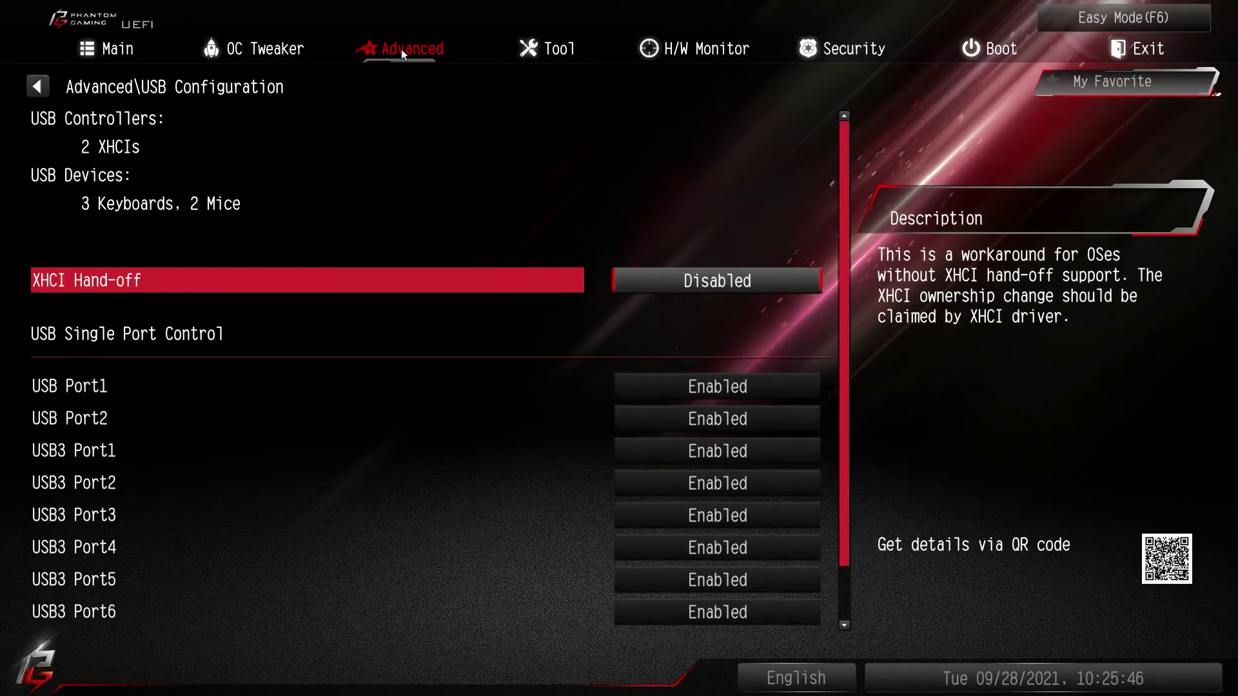
- Open the Trusted Computing page and examine Security Device Support and Disable Block Sid before returning to the Advanced list
{"action": "key", "text": "Escape"}
{"action": "key", "text": "Down"}
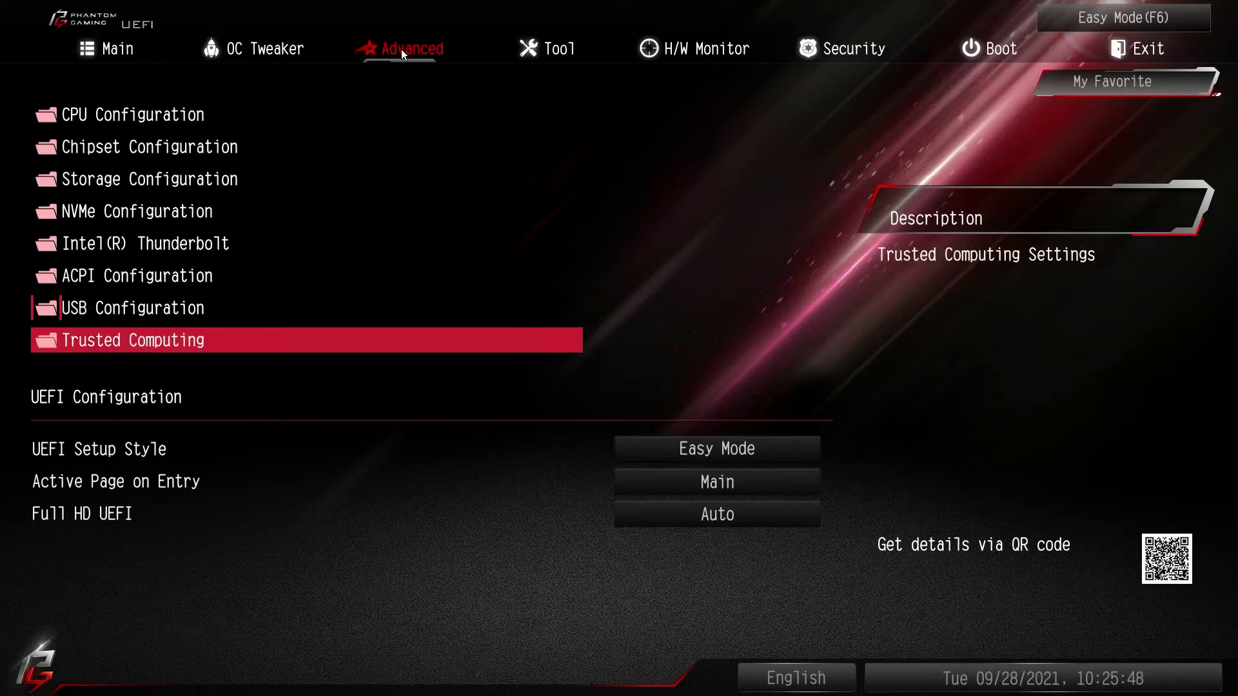
{"action": "key", "text": "Return"}
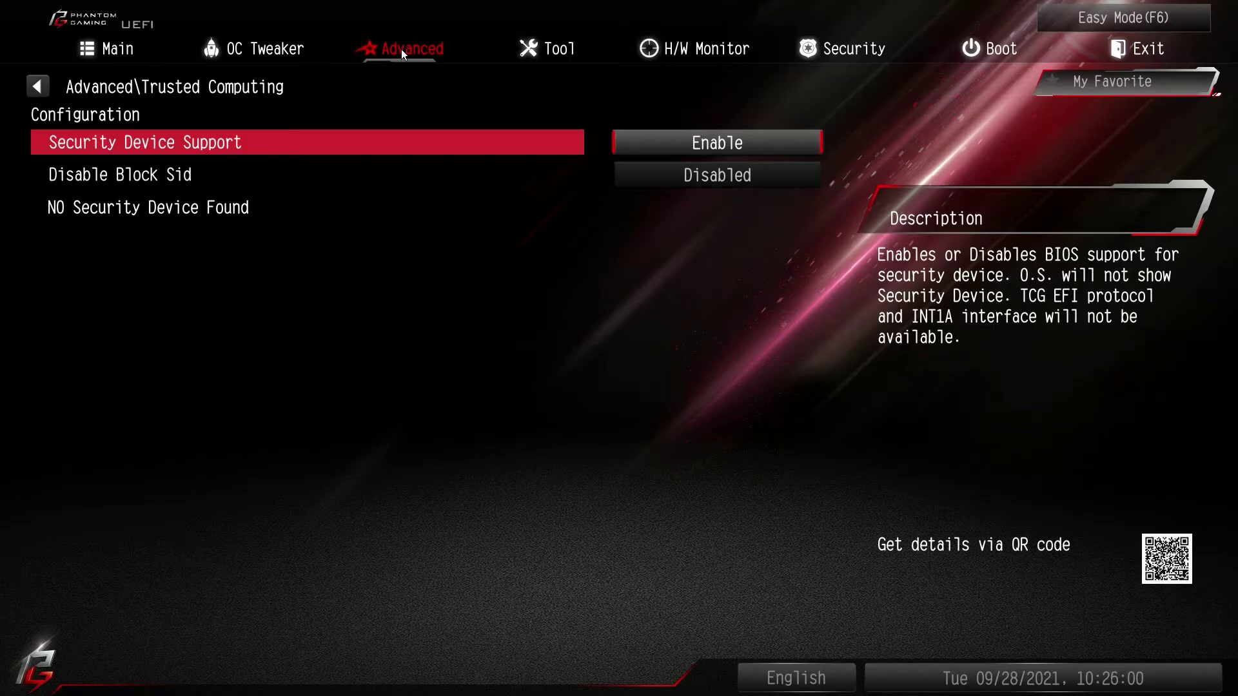
{"action": "key", "text": "Down"}
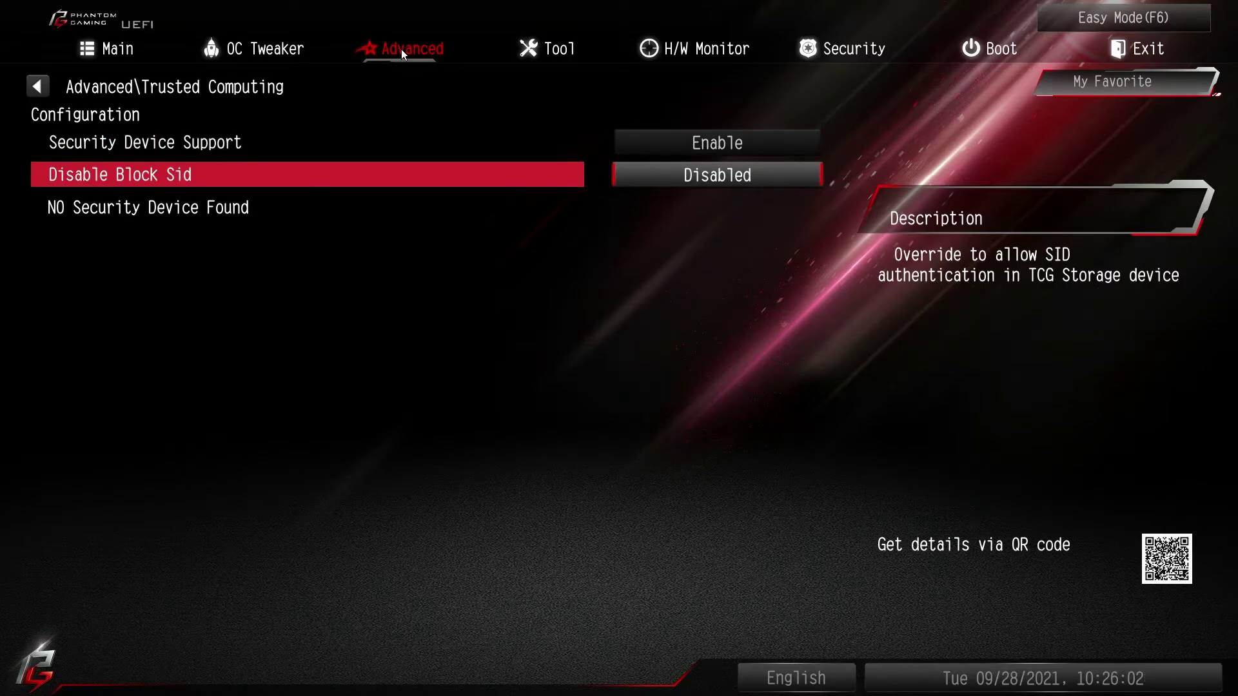
{"action": "key", "text": "Up"}
{"action": "key", "text": "Down"}
{"action": "key", "text": "Escape"}
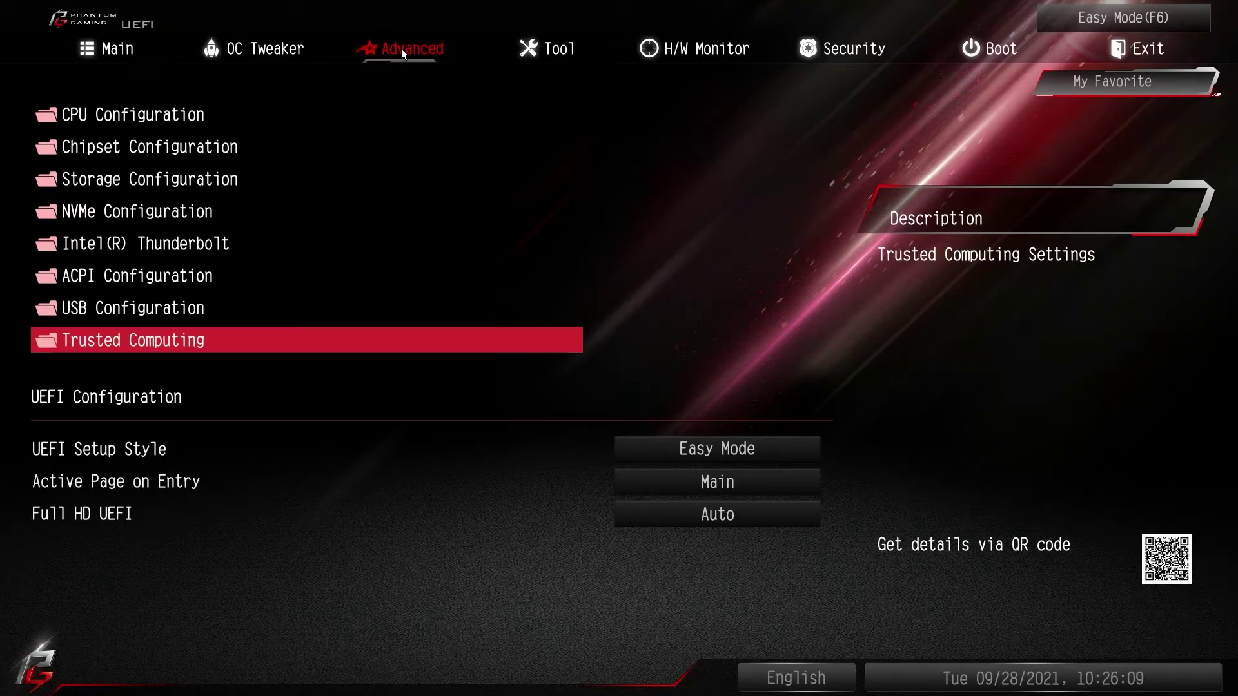
- View the ASRock Polychrome RGB lighting screen from the Tool page and highlight UEFI Tech Service
{"action": "left_click", "coordinate": [540, 48]}
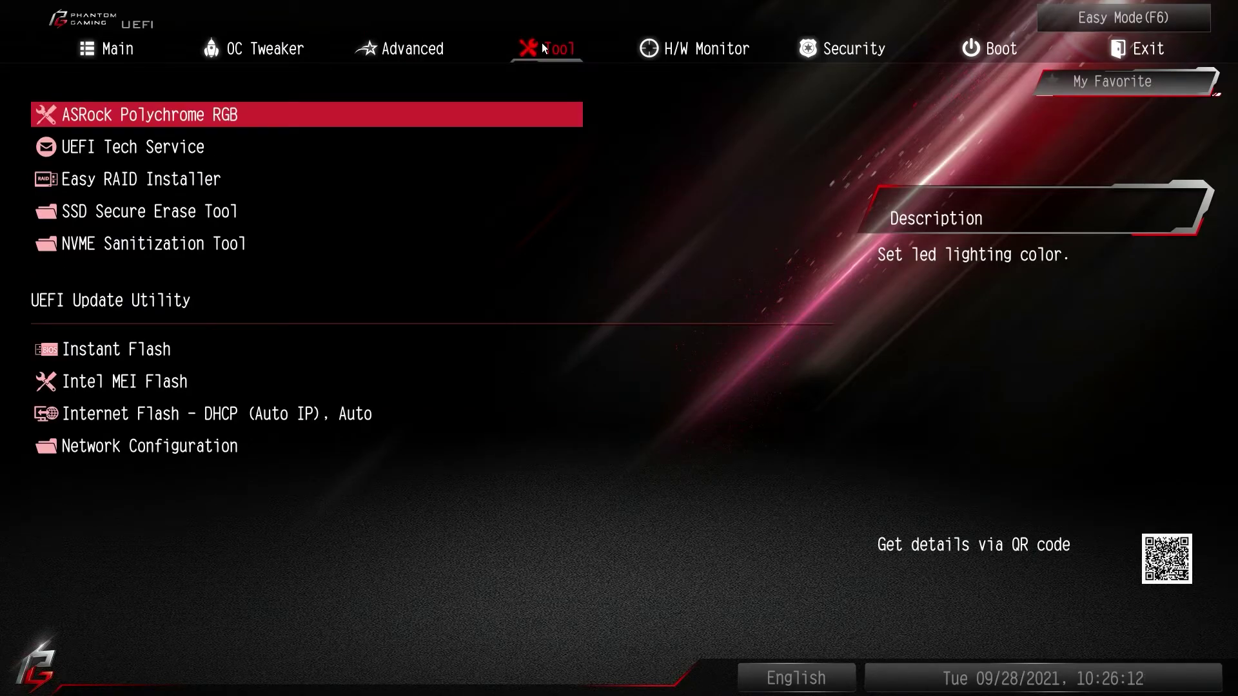
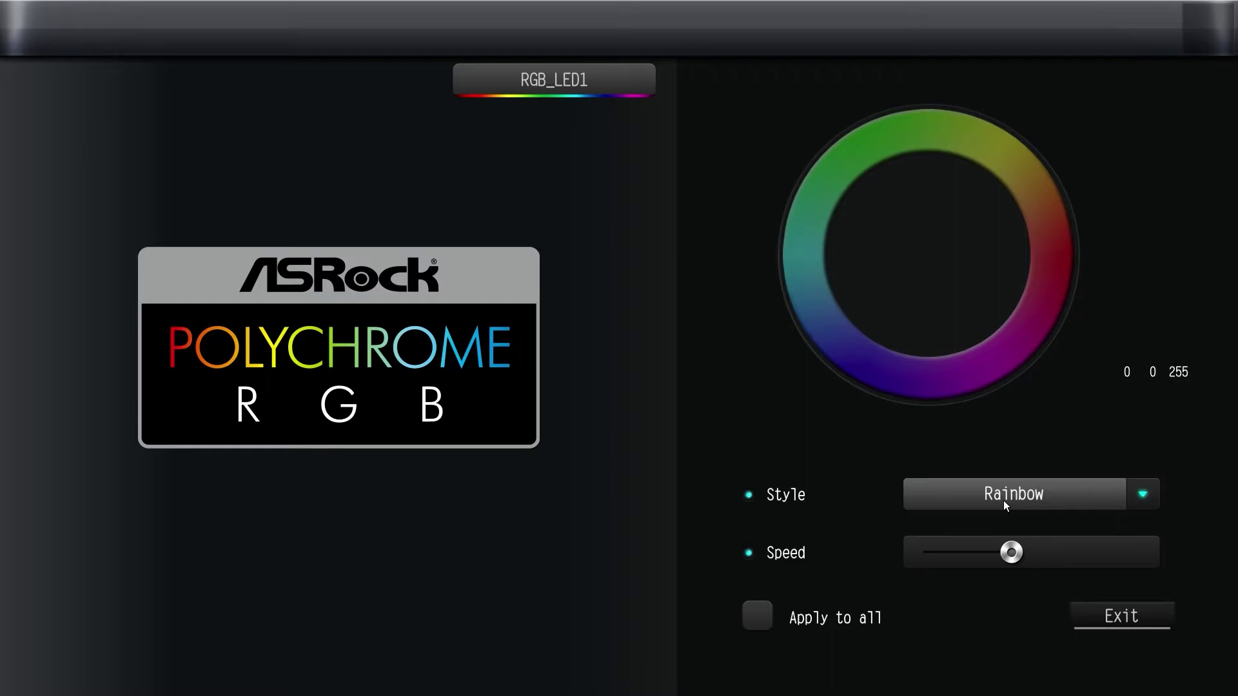
{"action": "key", "text": "Escape"}
{"action": "key", "text": "Down"}
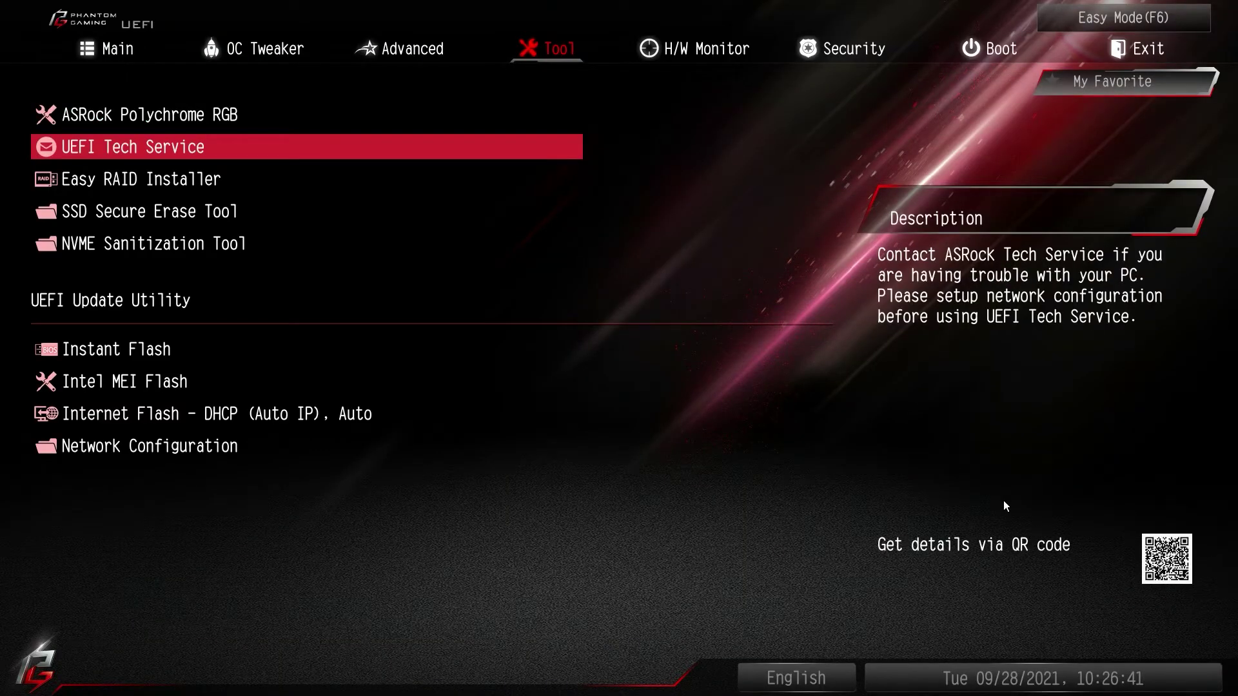
- Open the UEFI Tech Service contact form, close it, and highlight SSD Secure Erase Tool in the Tool list
{"action": "key", "text": "Return"}
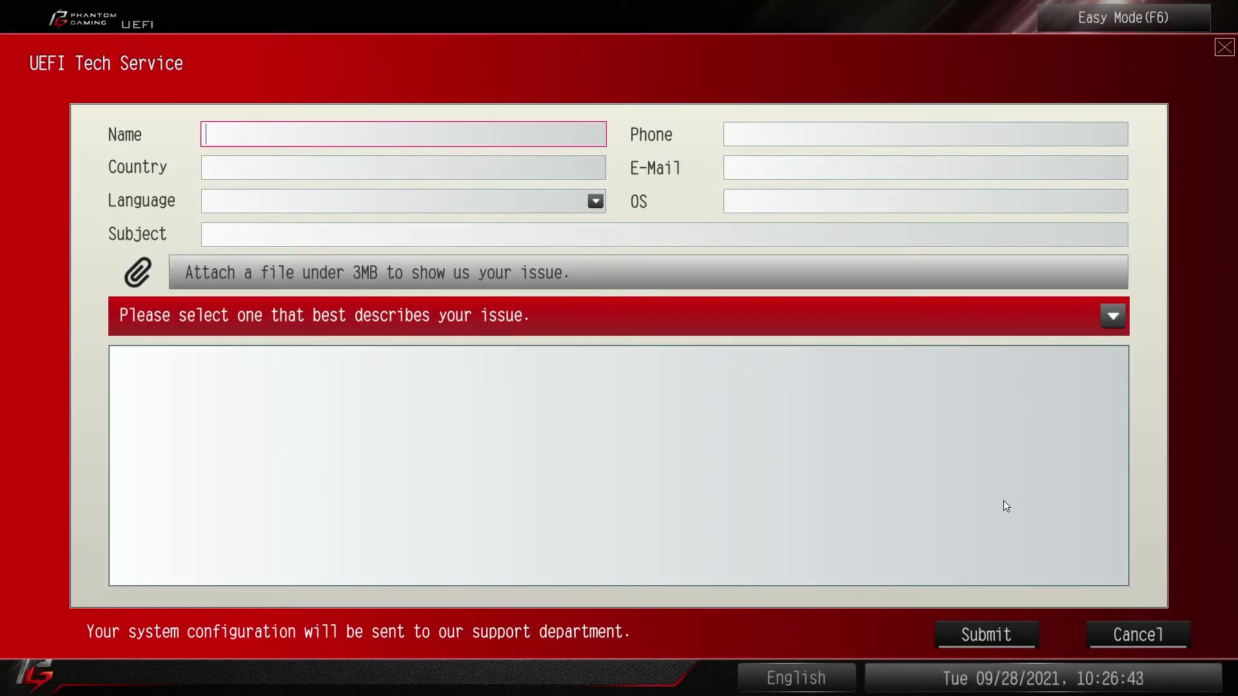
{"action": "key", "text": "Escape"}
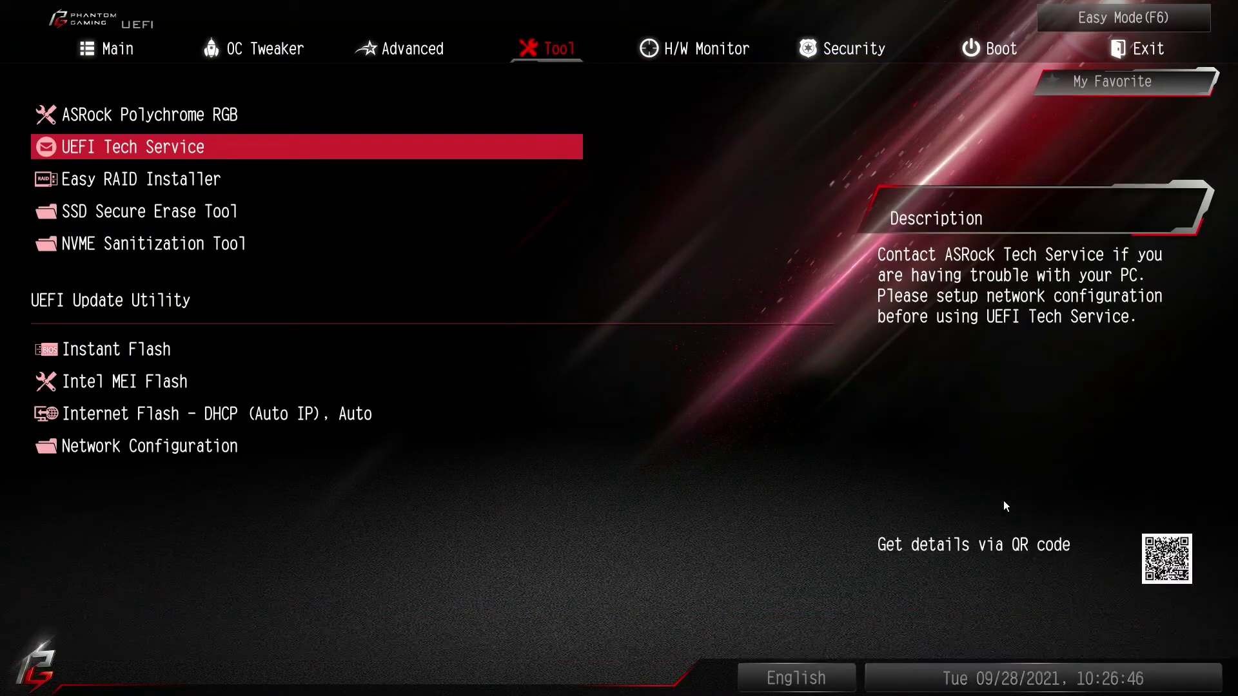
{"action": "key", "text": "Up"}
{"action": "key", "text": "Down"}
{"action": "key", "text": "Down"}
{"action": "key", "text": "Down"}
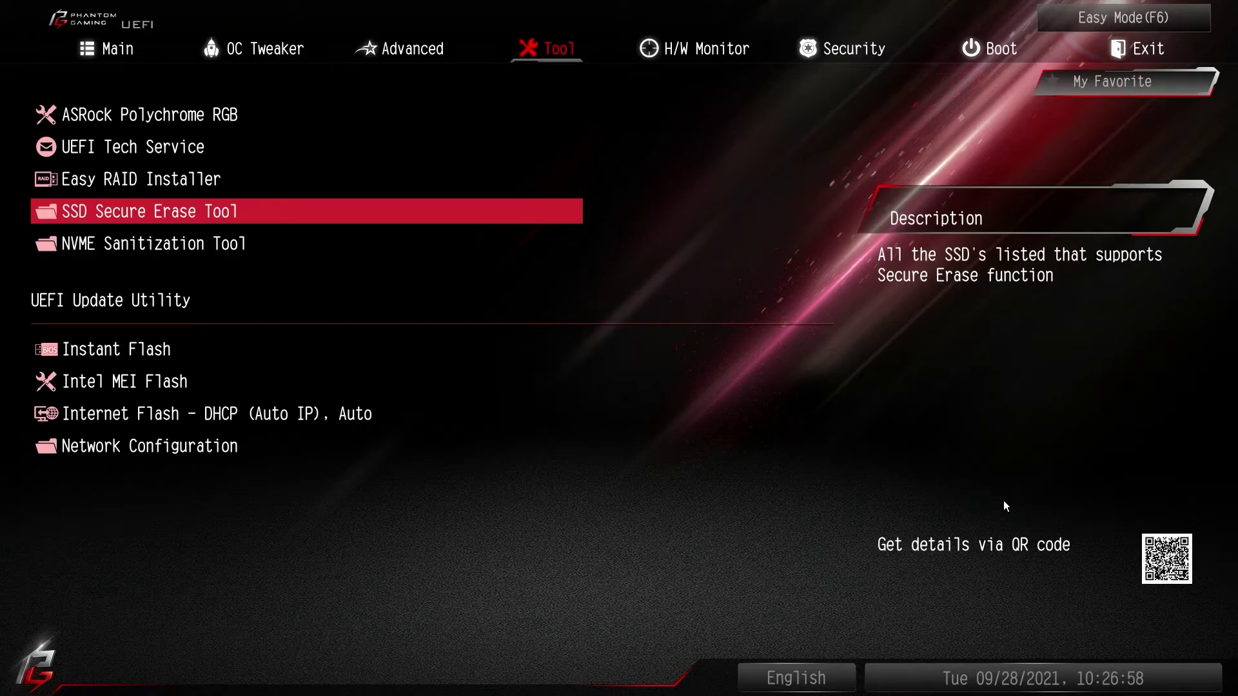
- Examine the descriptions of the Instant Flash and Intel MEI Flash update utilities
{"action": "key", "text": "Down"}
{"action": "key", "text": "Down"}
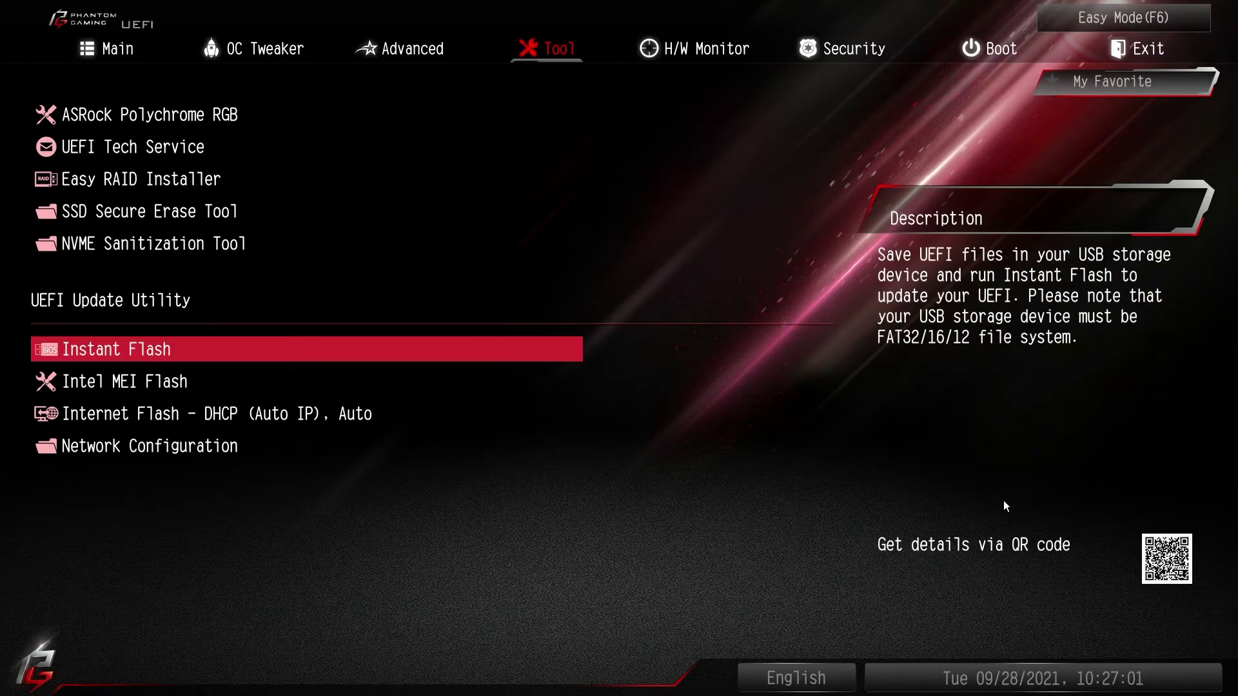
{"action": "key", "text": "Down"}
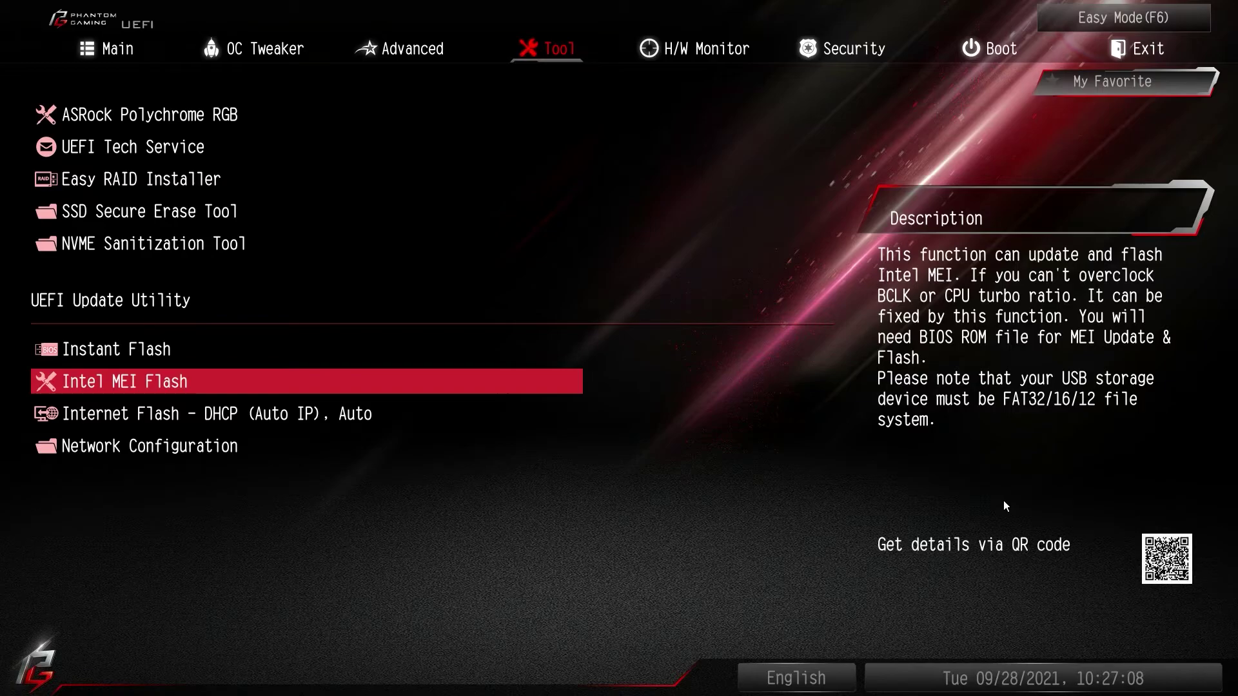
- View the Internet Setting and UEFI Download Server entries under Network Configuration and return to the Tool list
{"action": "key", "text": "Down"}
{"action": "key", "text": "Down"}
{"action": "key", "text": "Return"}
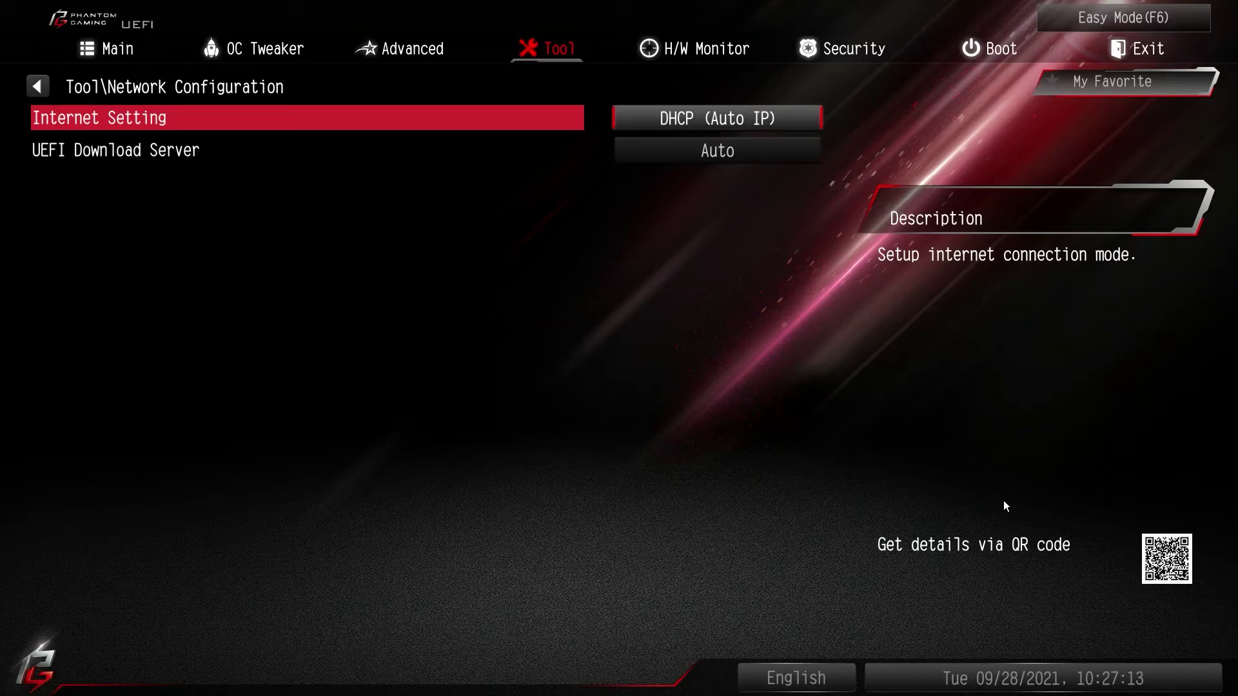
{"action": "key", "text": "Escape"}
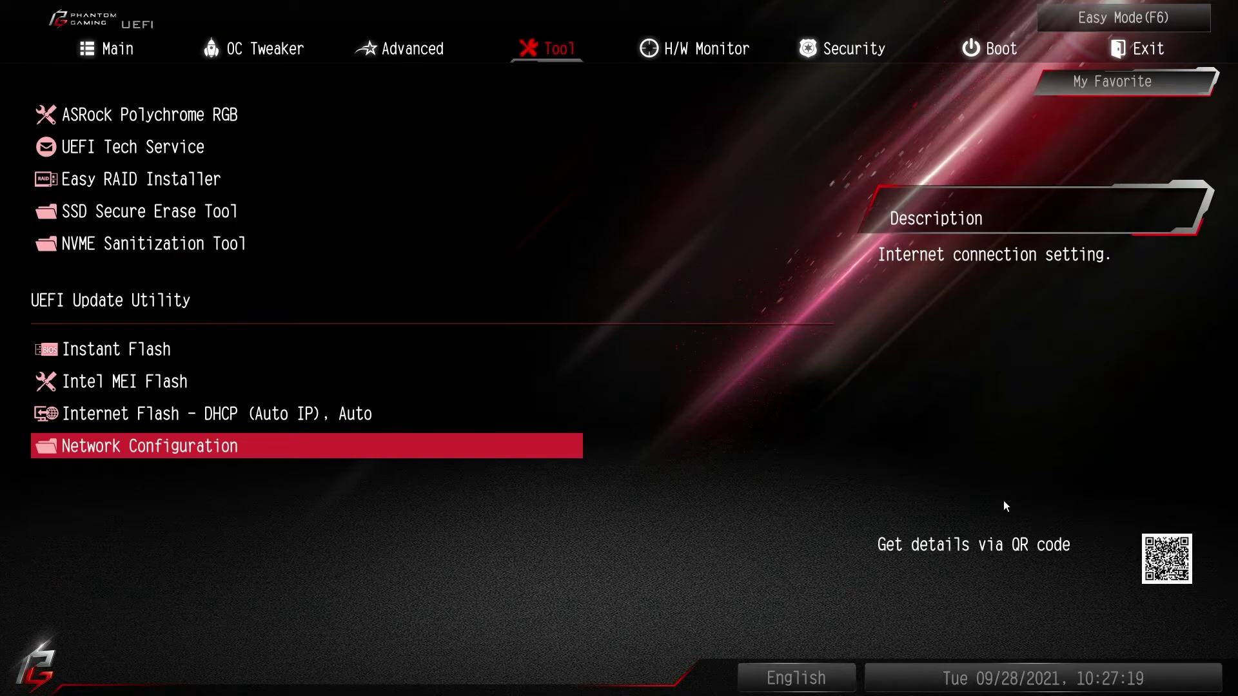
- Examine the temperature, fan speed and voltage readings on the H/W Monitor page and highlight Fan Tuning
{"action": "key", "text": "Right"}
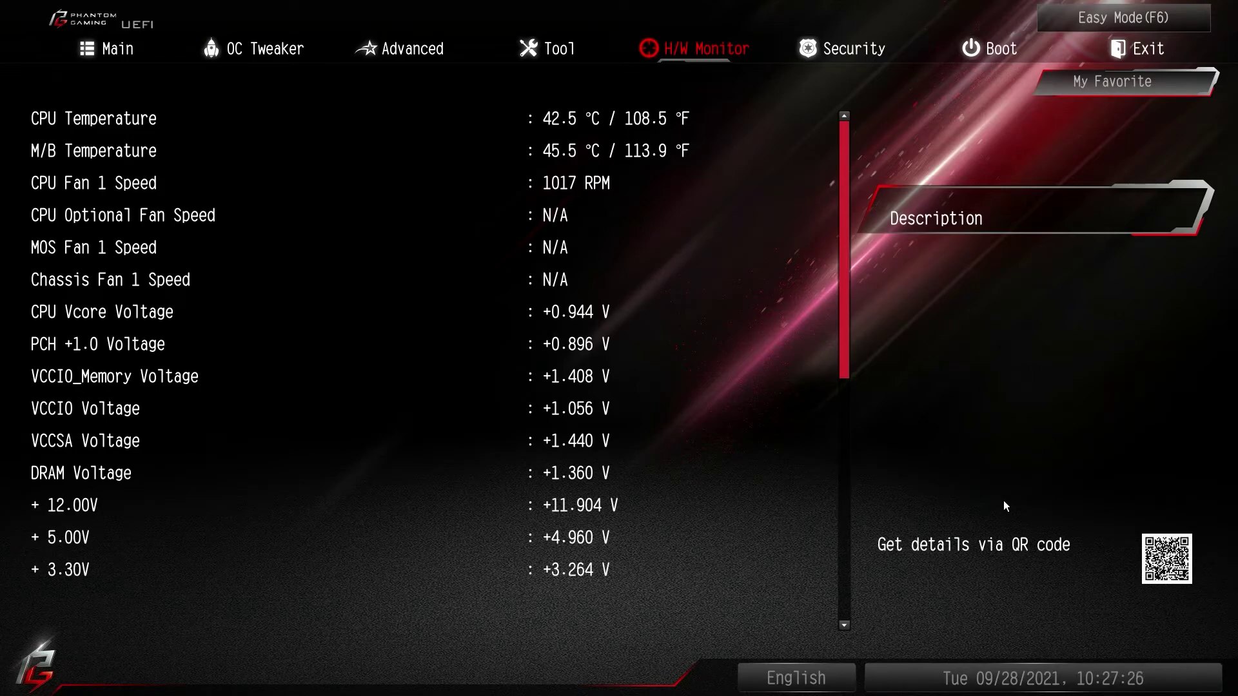
{"action": "key", "text": "Down"}
{"action": "key", "text": "Up"}
{"action": "key", "text": "Down"}
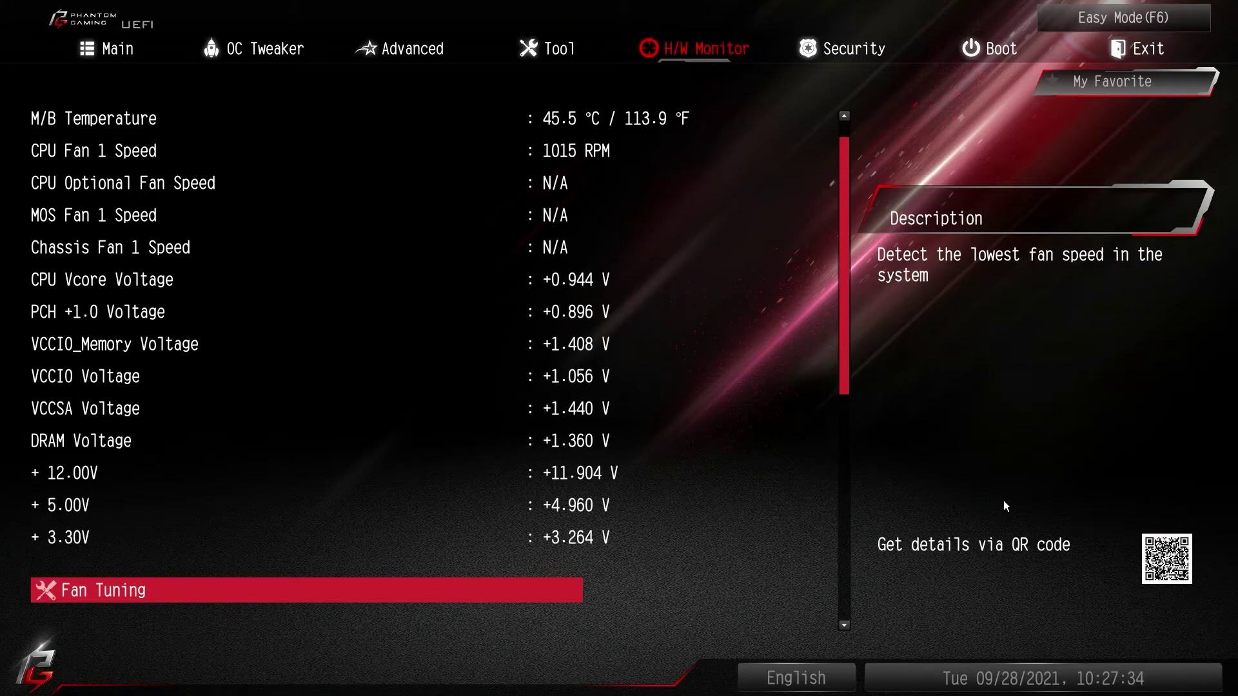
- Set Intel(R) Platform Trust Technology to Enabled on the Security page
{"action": "key", "text": "Right"}
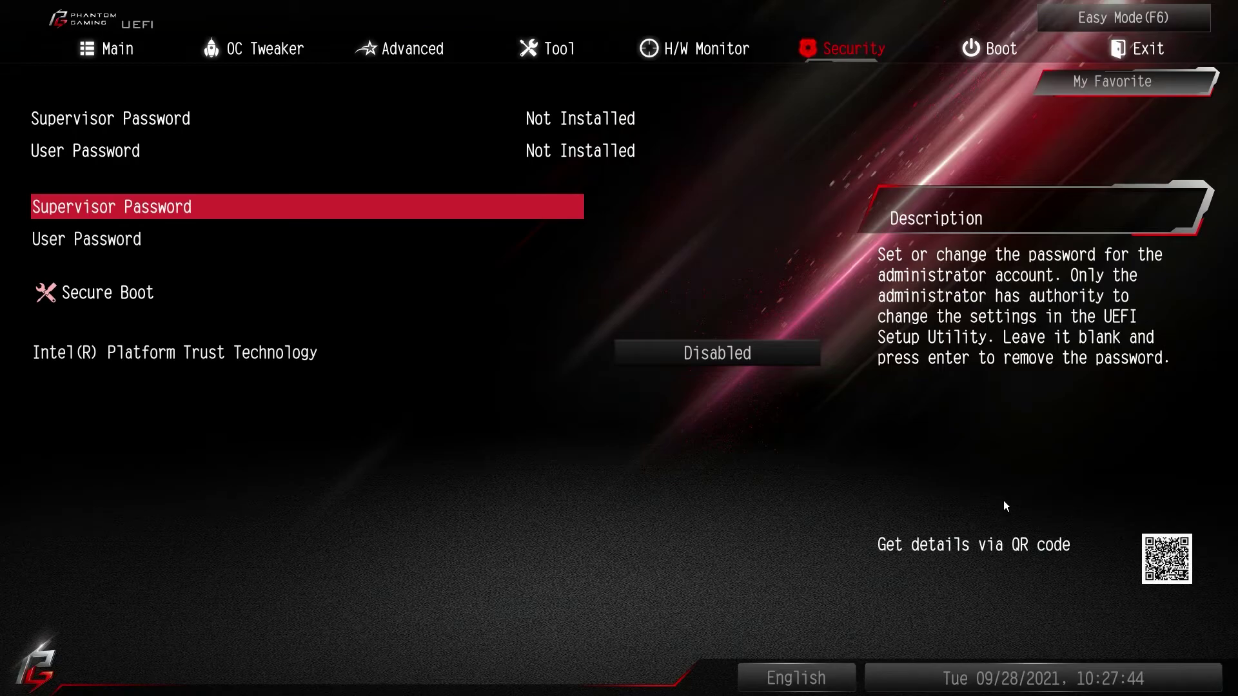
{"action": "key", "text": "Down"}
{"action": "key", "text": "Down"}
{"action": "key", "text": "Down"}
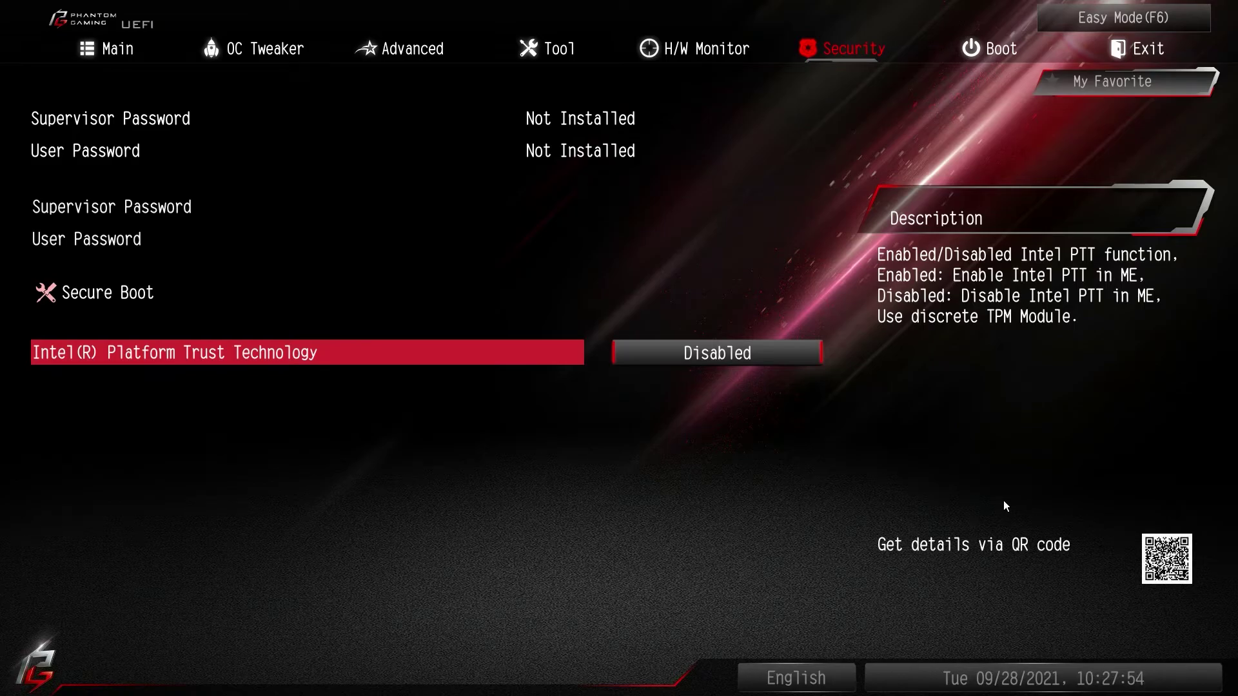
{"action": "key", "text": "Return"}
{"action": "key", "text": "Down"}
{"action": "key", "text": "Return"}
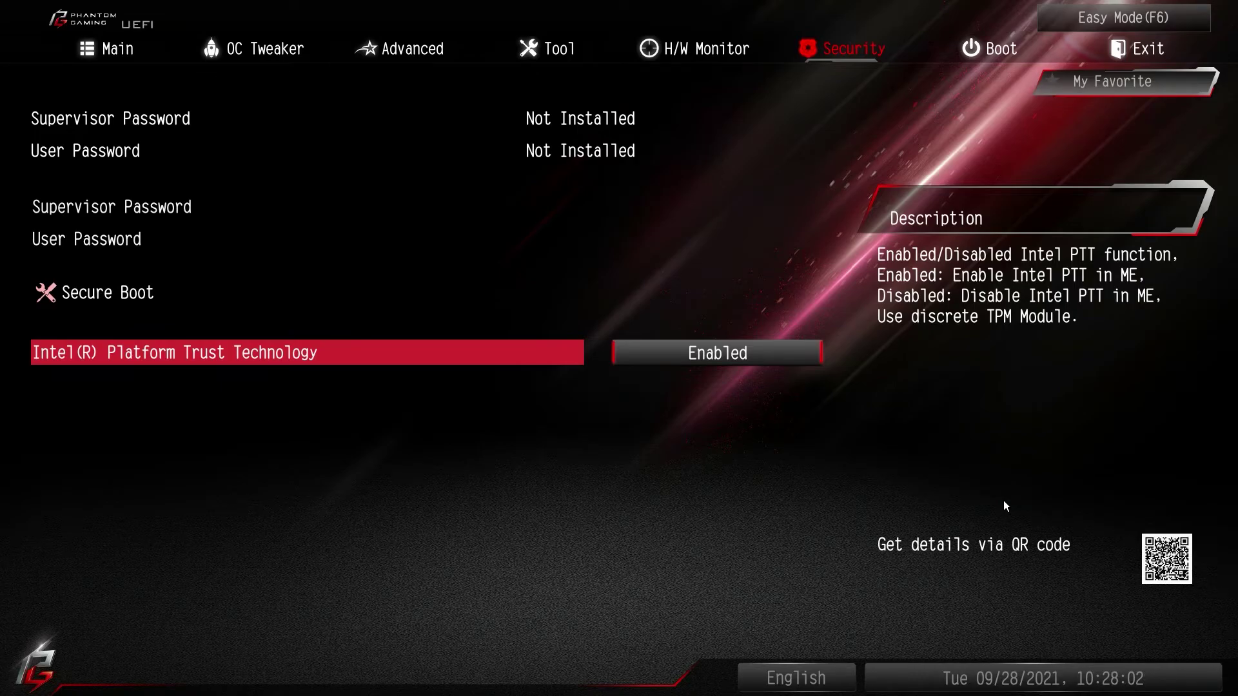
- Switch Intel(R) Platform Trust Technology to Disabled and back to Enabled
{"action": "key", "text": "Return"}
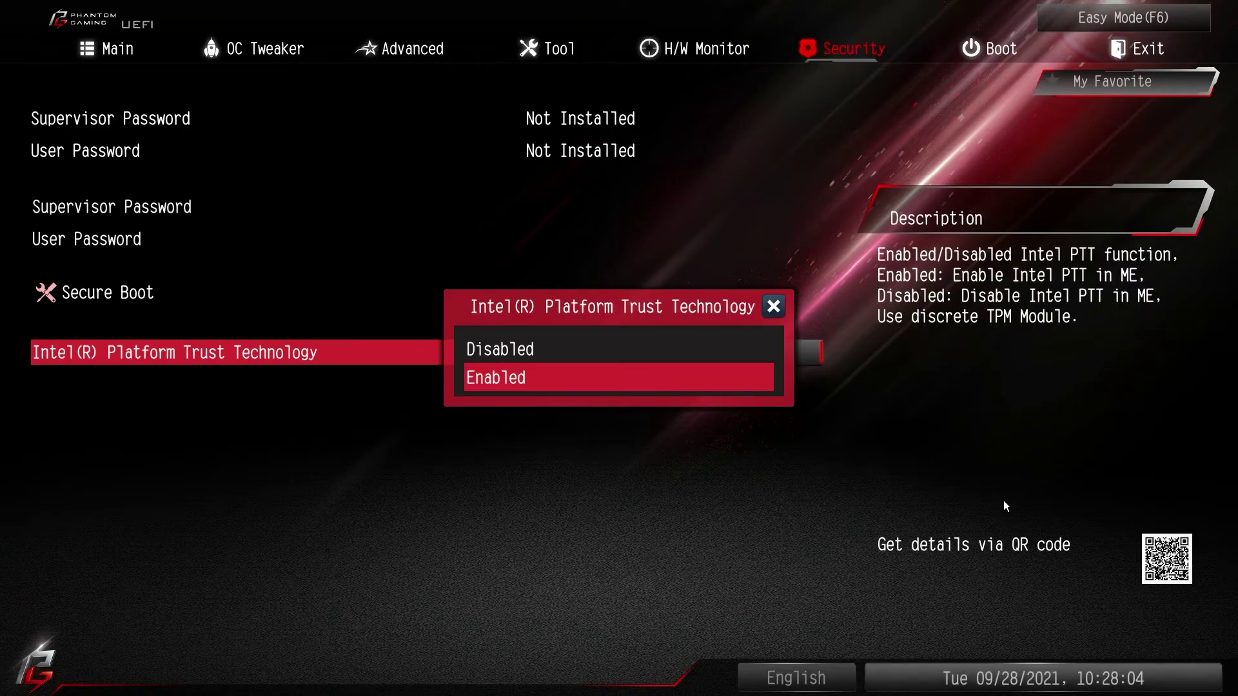
{"action": "key", "text": "Up"}
{"action": "key", "text": "Return"}
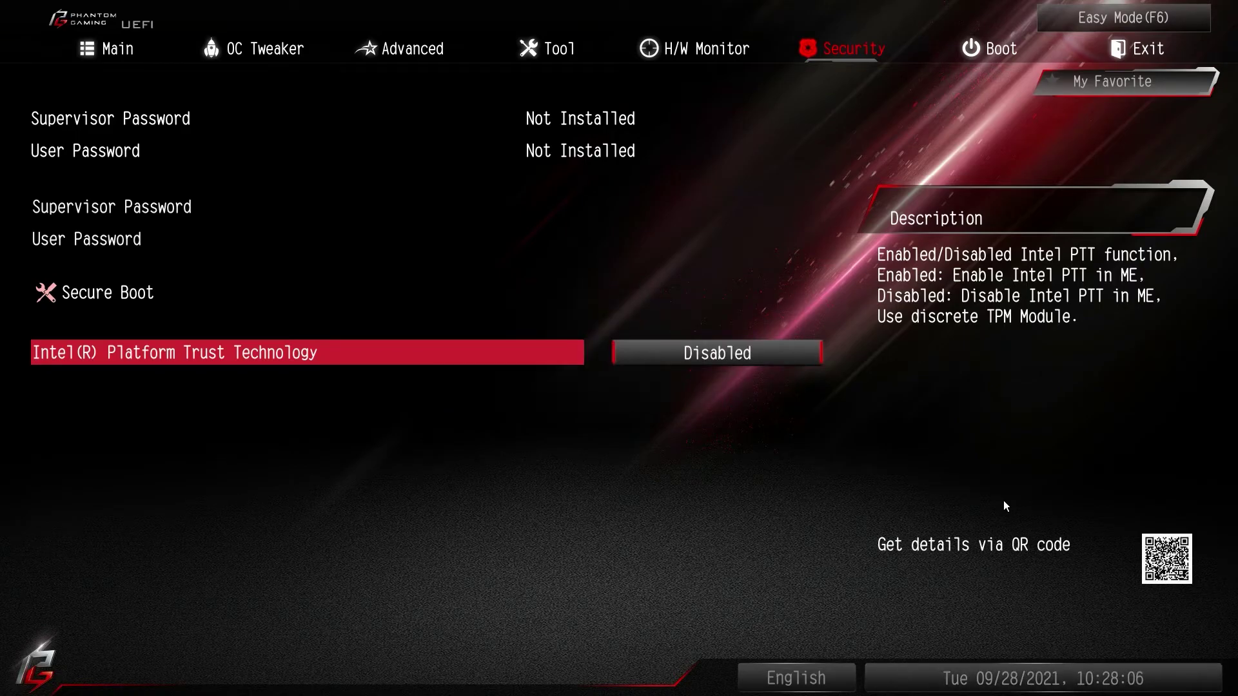
{"action": "key", "text": "Return"}
{"action": "key", "text": "Down"}
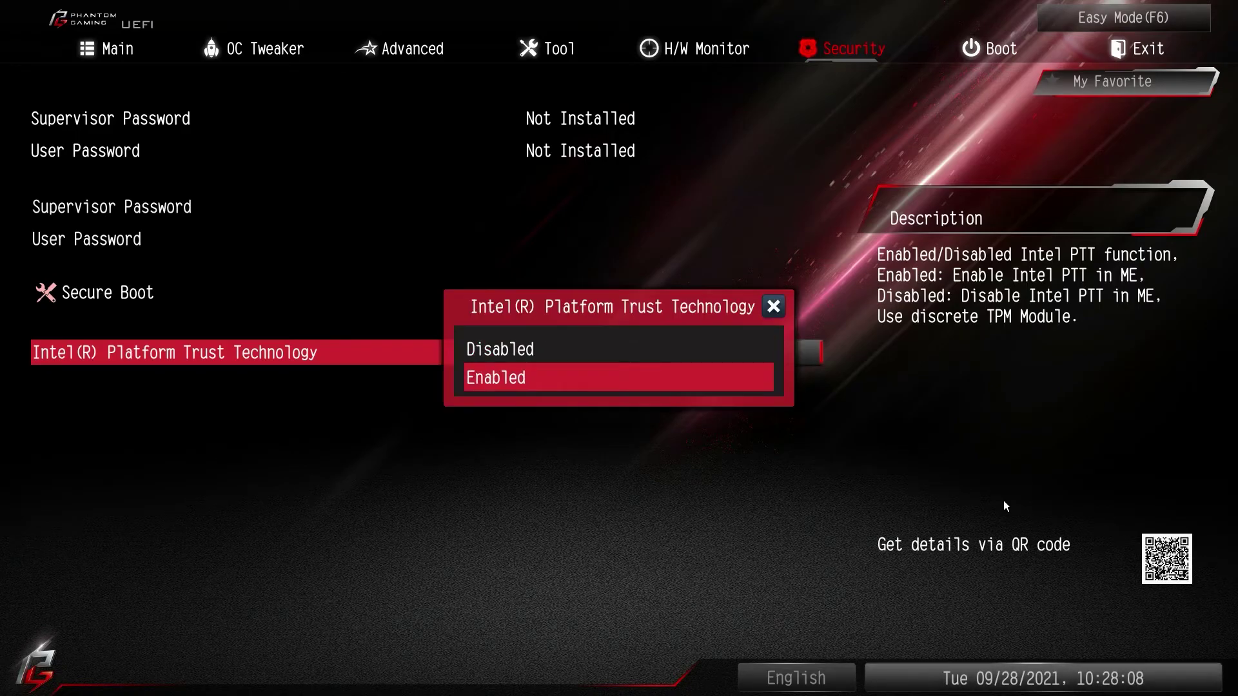
{"action": "key", "text": "Return"}
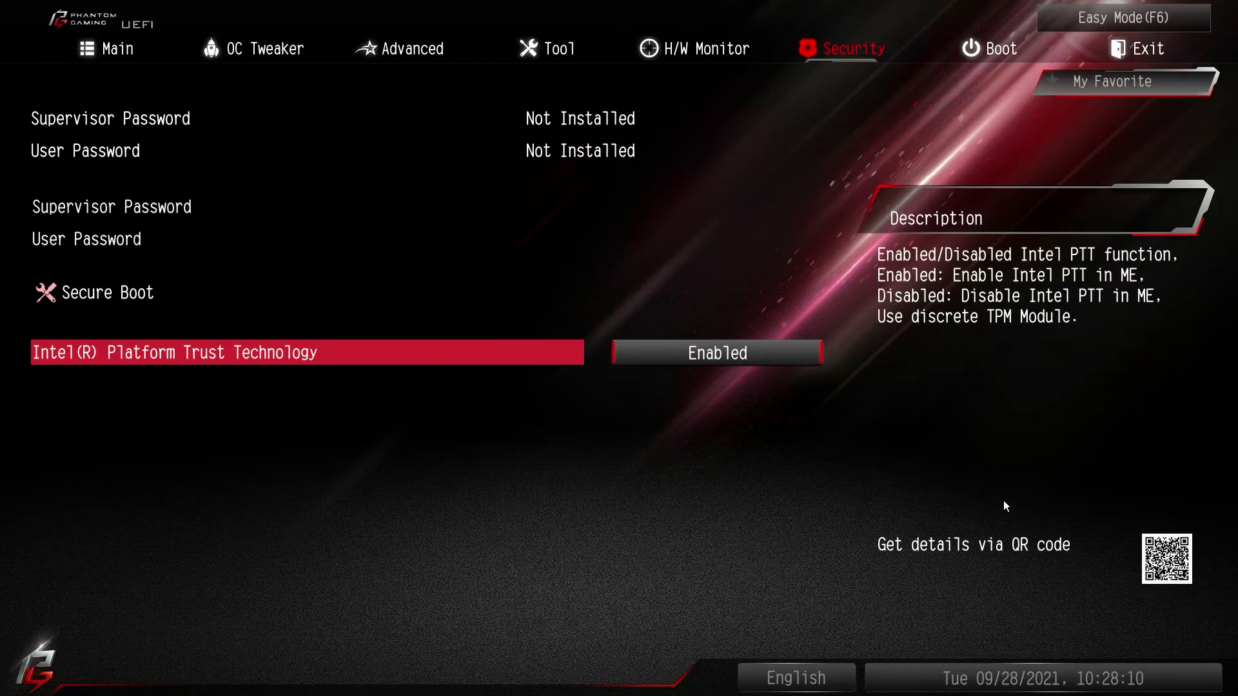
- Examine the Boot page settings from Boot Option #1 down to CSM (Compatibility Support Module)
{"action": "key", "text": "Right"}
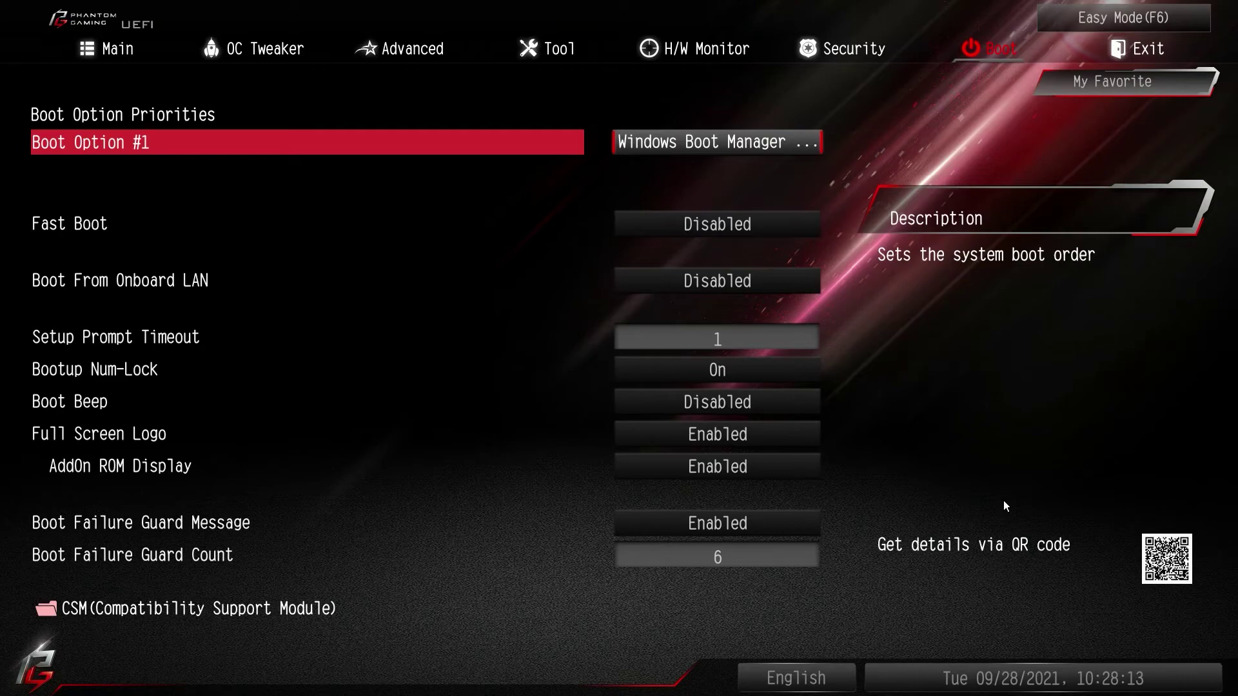
{"action": "key", "text": "Down"}
{"action": "key", "text": "Down"}
{"action": "key", "text": "Down"}
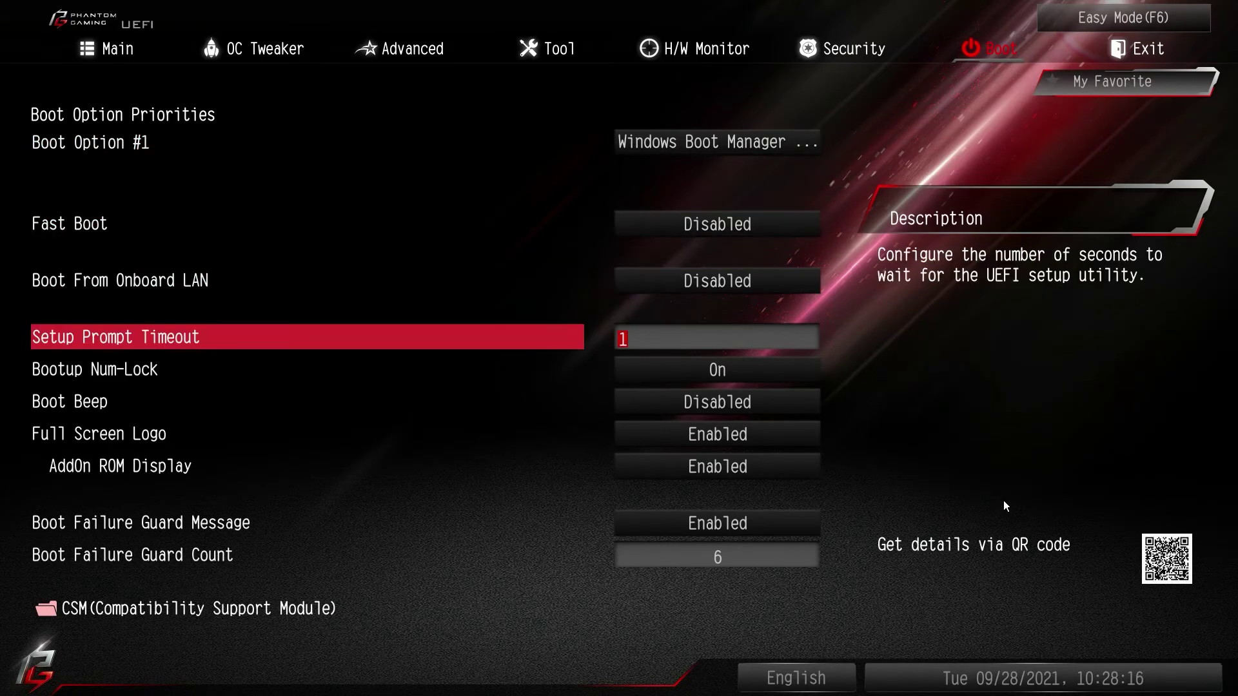
{"action": "key", "text": "Down"}
{"action": "key", "text": "Down"}
{"action": "key", "text": "Down"}
{"action": "key", "text": "Down"}
{"action": "key", "text": "Down"}
{"action": "key", "text": "Down"}
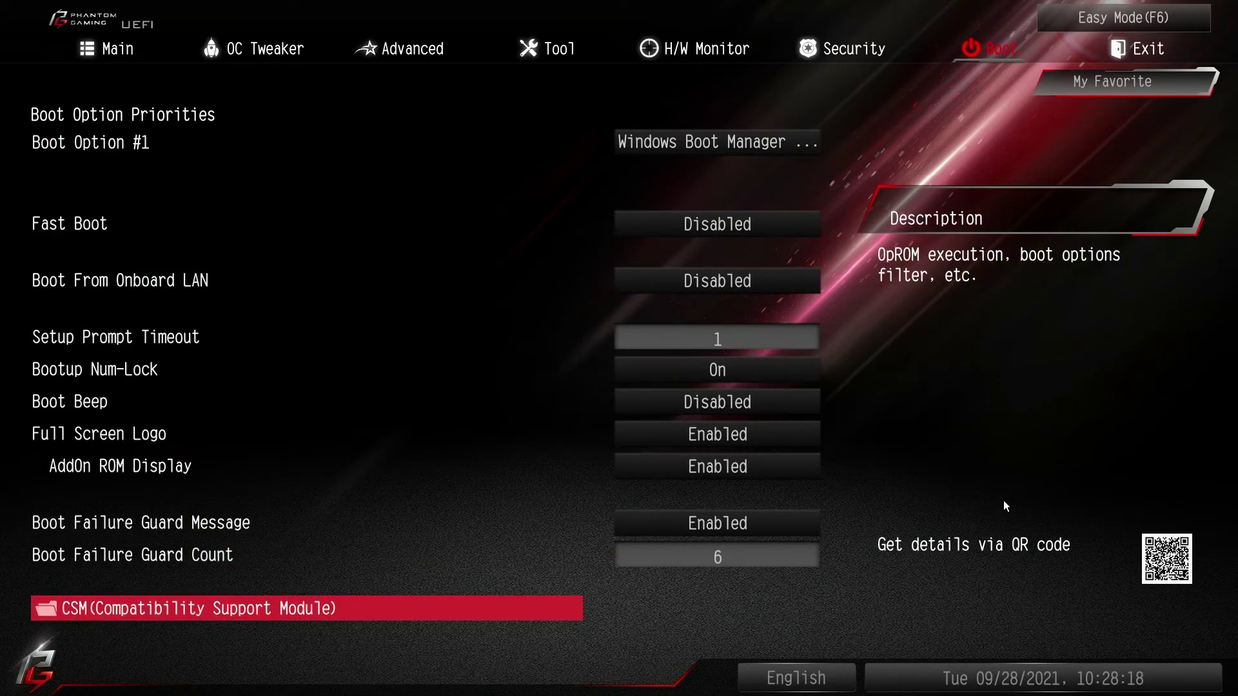
- Return to the Fast Boot setting on the Boot page and read its description
{"action": "key", "text": "Up"}
{"action": "key", "text": "Up"}
{"action": "key", "text": "Up"}
{"action": "key", "text": "Up"}
{"action": "key", "text": "Up"}
{"action": "key", "text": "Up"}
{"action": "key", "text": "Up"}
{"action": "key", "text": "Up"}
{"action": "key", "text": "Up"}
{"action": "key", "text": "Up"}
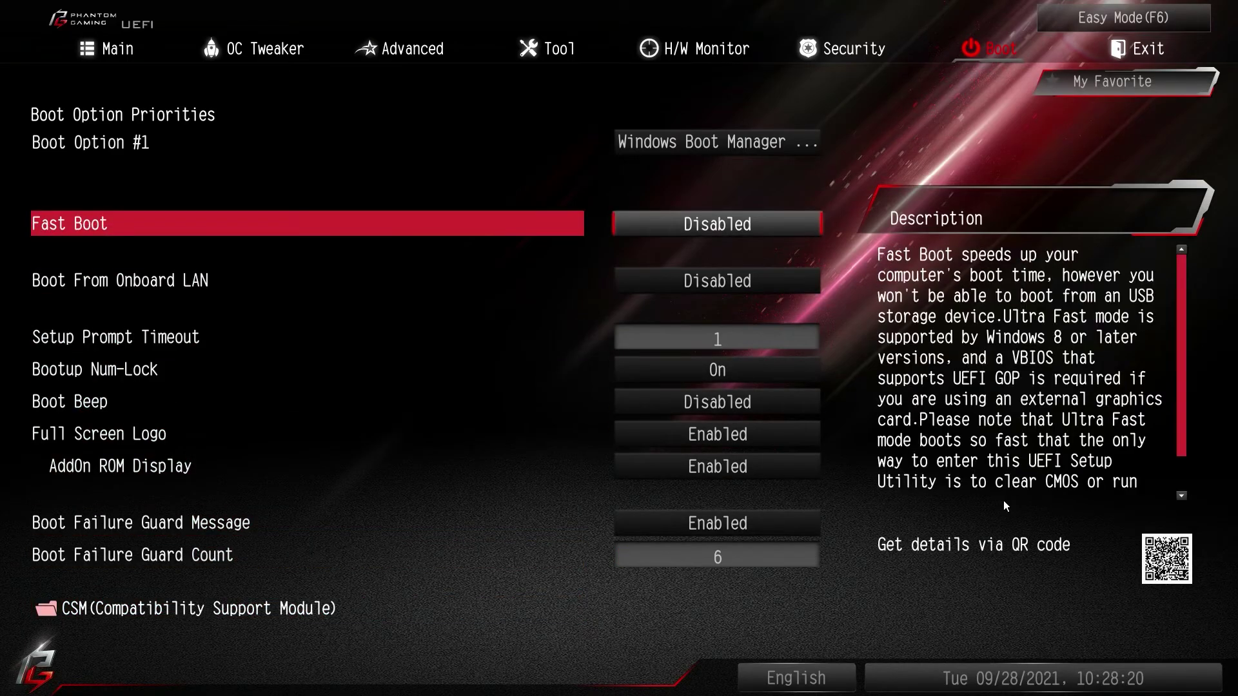
- Review the pending changes in the Save Changes and Exit confirmation and dismiss it without exiting
{"action": "key", "text": "Right"}
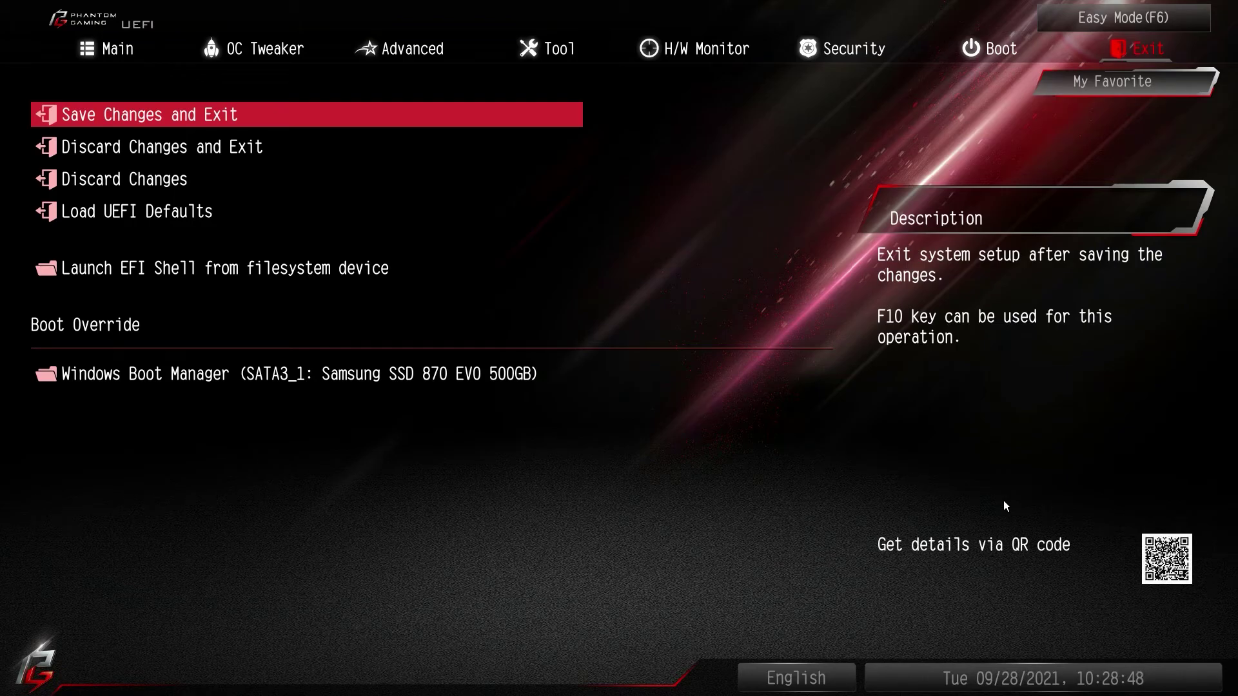
{"action": "key", "text": "Return"}
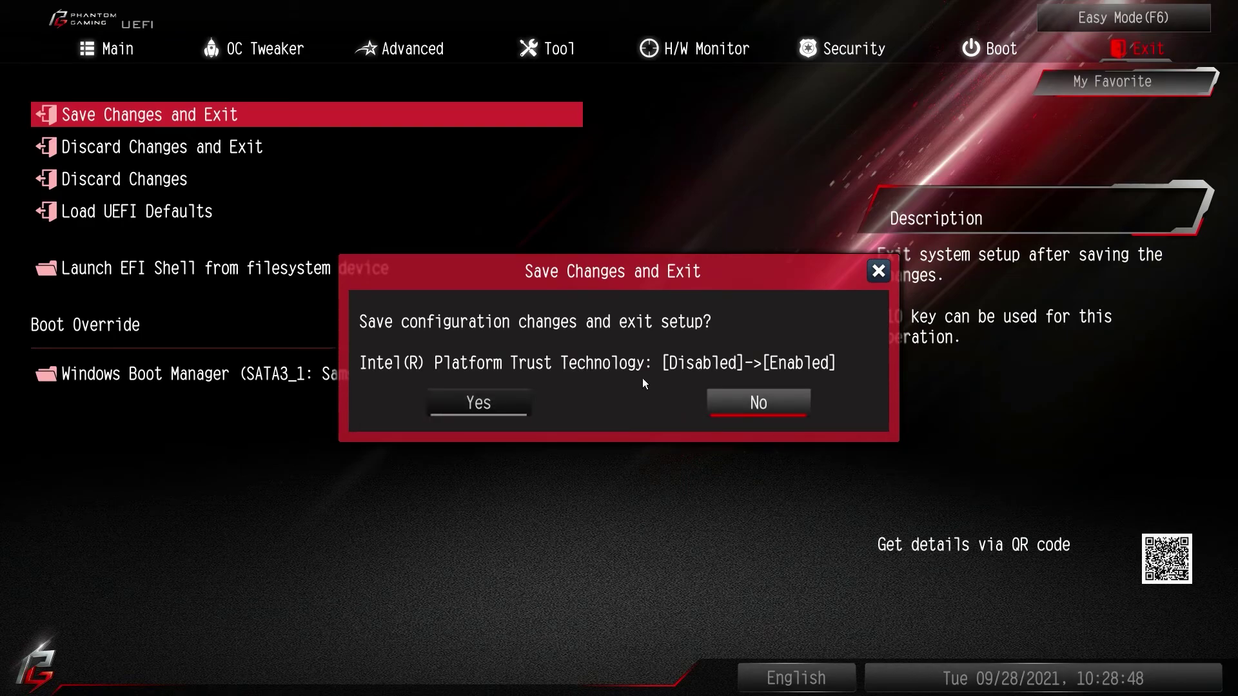
{"action": "key", "text": "Left"}
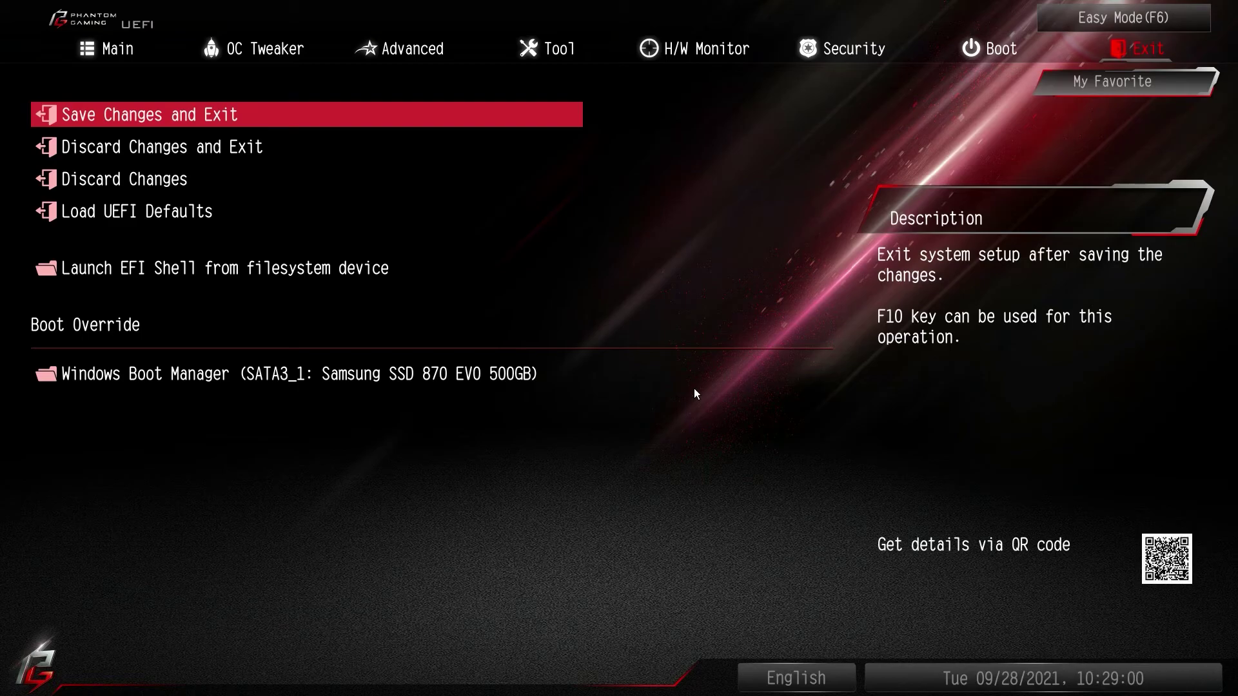
- Switch to EZ Mode and view the system overview with DRAM, storage, fan and boot information
{"action": "key", "text": "F6"}
{"action": "key", "text": "F6"}
{"action": "key", "text": "F6"}
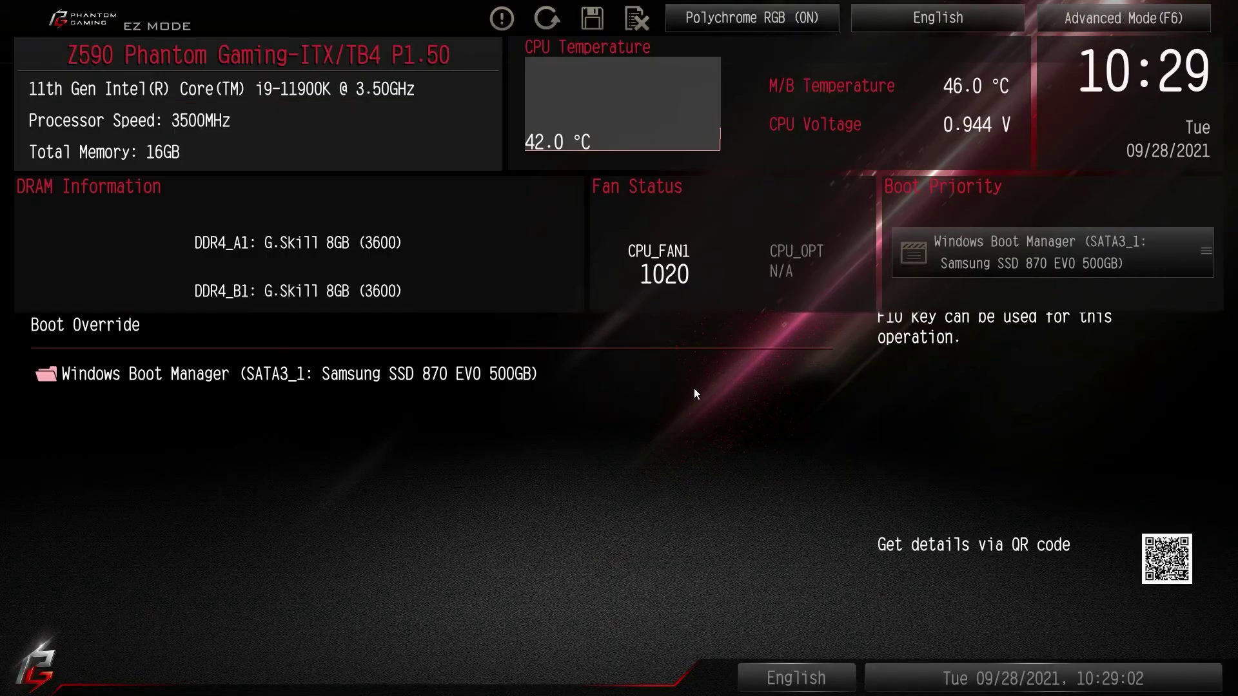
{"action": "key", "text": "F6"}
{"action": "key", "text": "F6"}
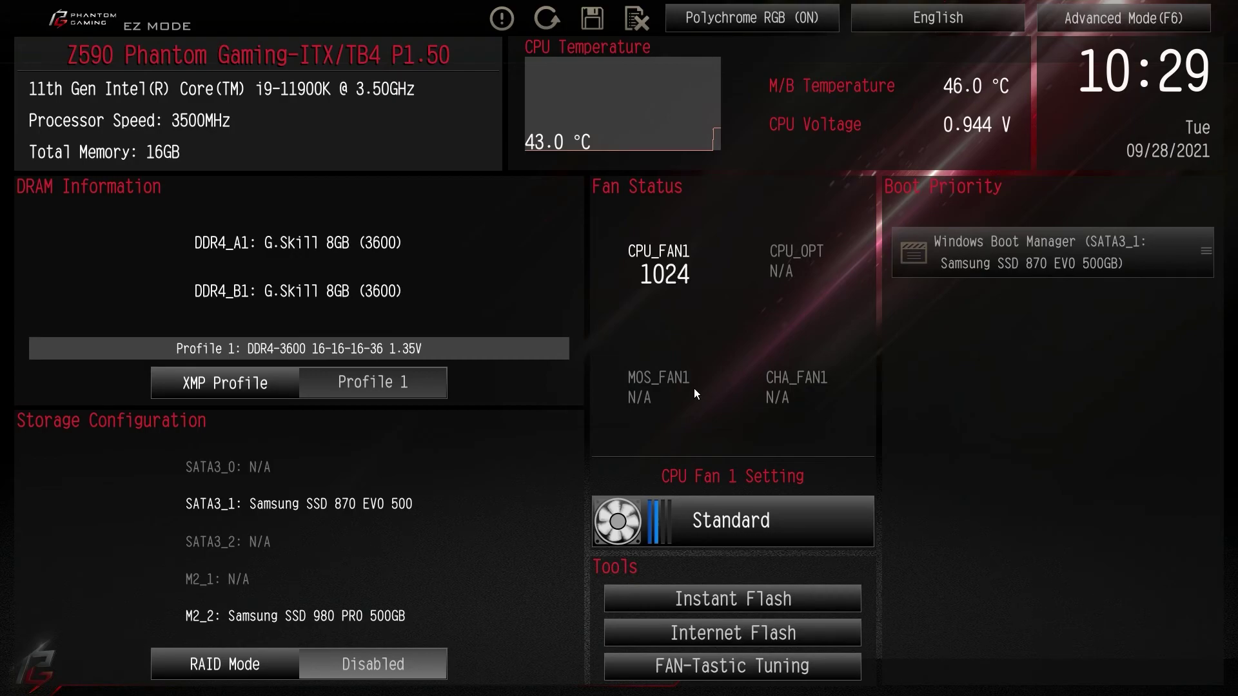
- Return to Advanced Mode and open the OC Tweaker page
{"action": "key", "text": "F6"}
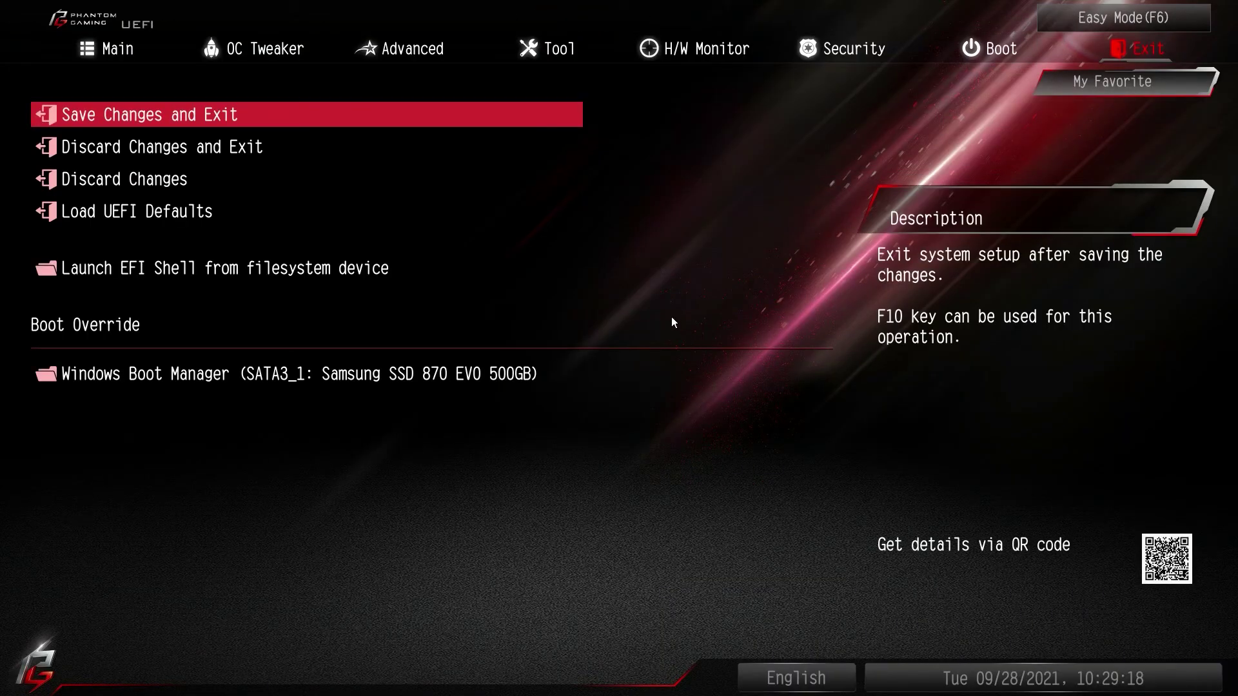
{"action": "left_click", "coordinate": [277, 58]}
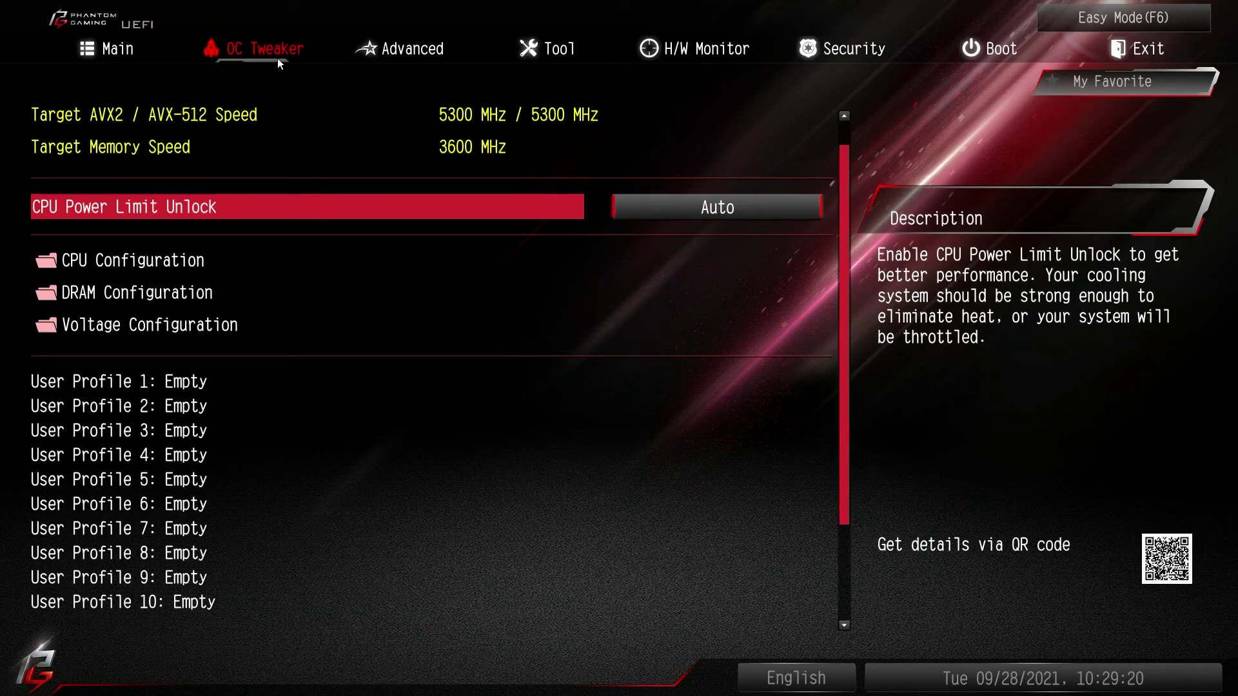